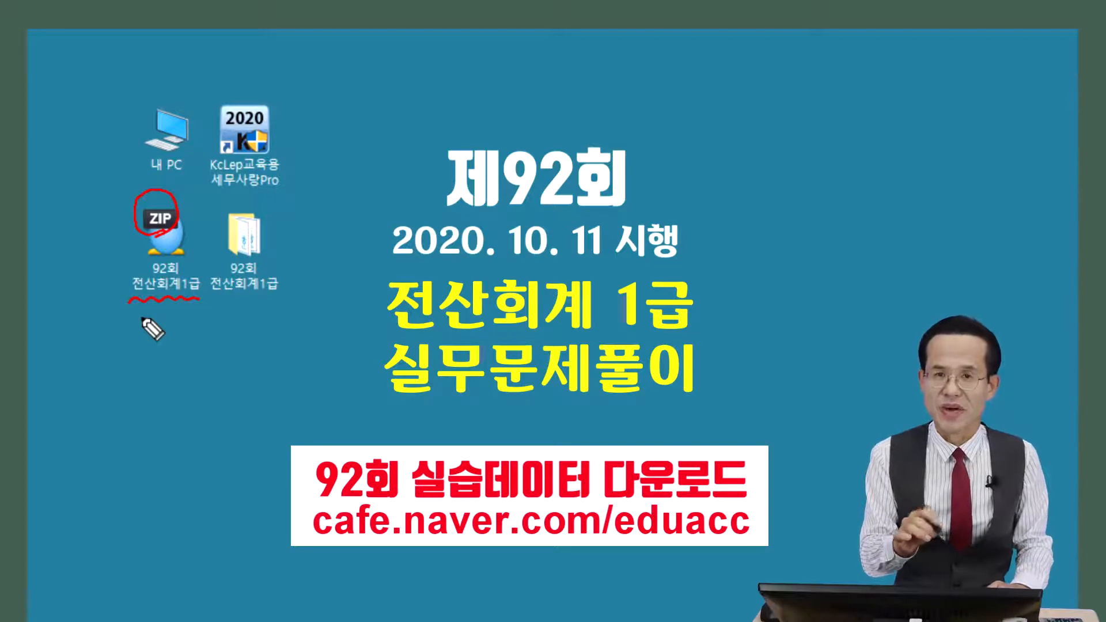
Open the 92회 전산회계1급 folder to show BaseData, the Tax installer and the exam documents
mouse_move(269, 300)
mouse_down()
mouse_move(199, 292)
mouse_move(231, 194)
mouse_move(291, 229)
mouse_move(261, 308)
mouse_up()
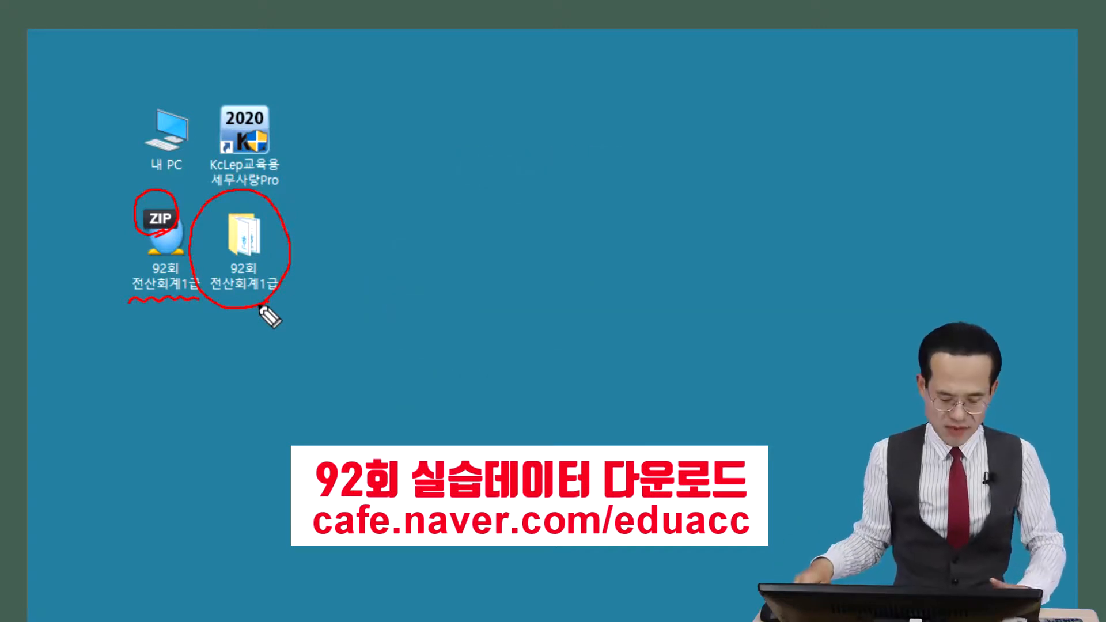
key(Escape)
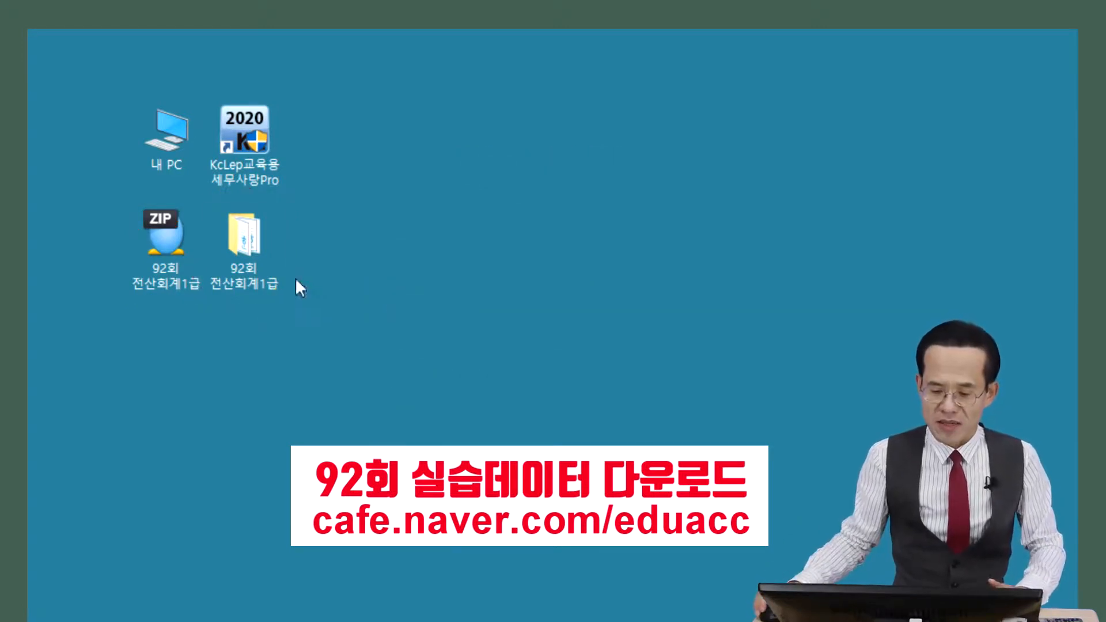
double_click(242, 251)
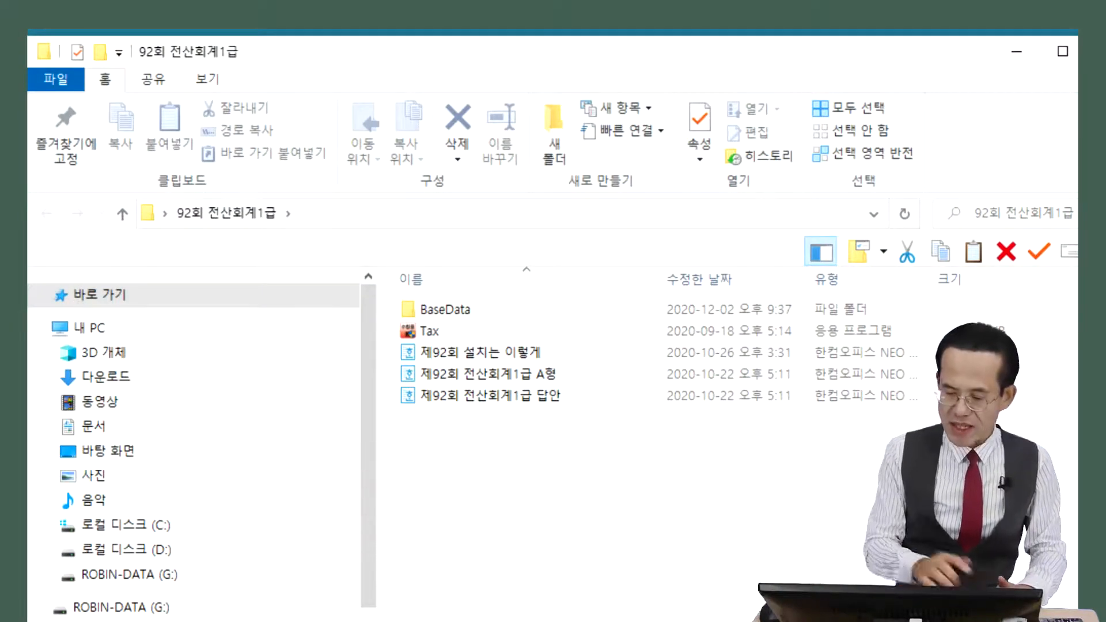
mouse_move(392, 345)
mouse_down()
mouse_move(440, 343)
mouse_move(440, 320)
mouse_move(393, 318)
mouse_move(382, 342)
mouse_up()
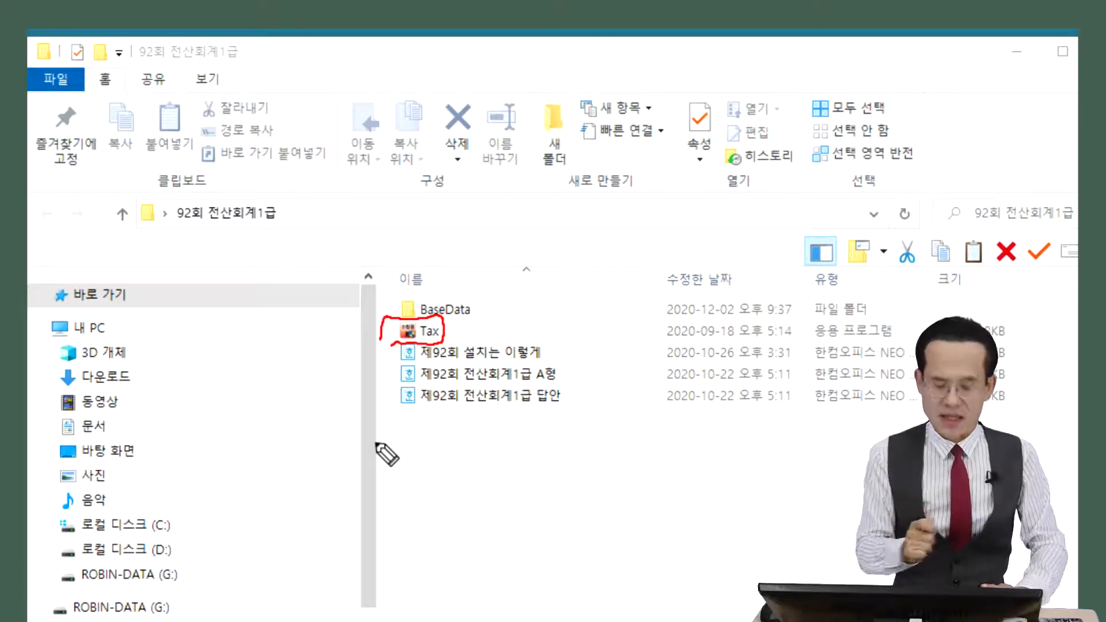
key(Escape)
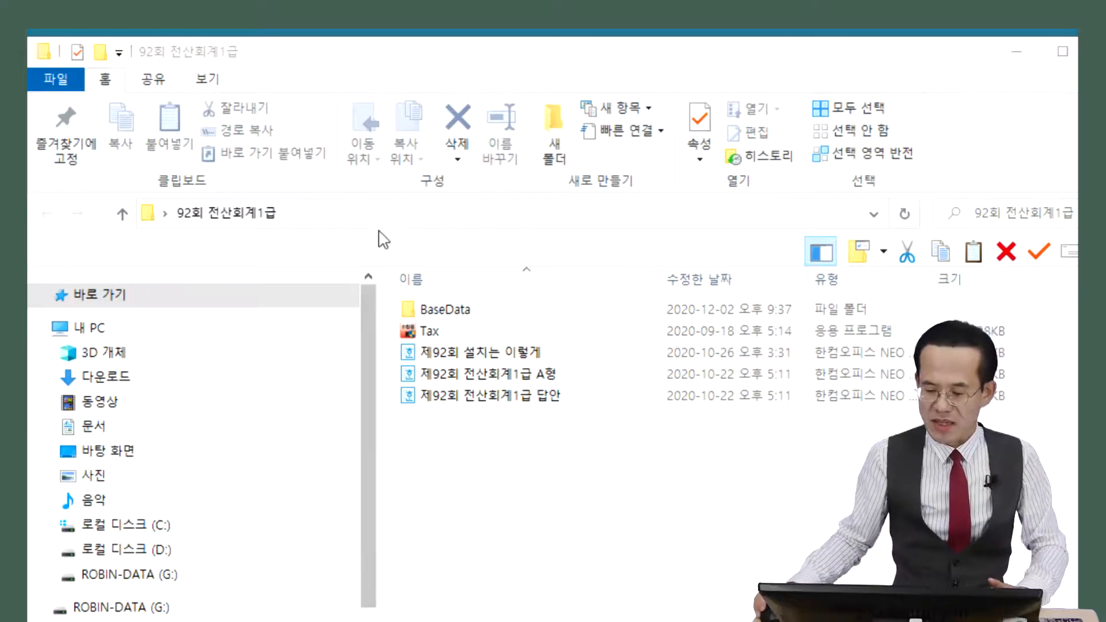
Launch the Tax base-data installer and minimize the folder window
double_click(418, 333)
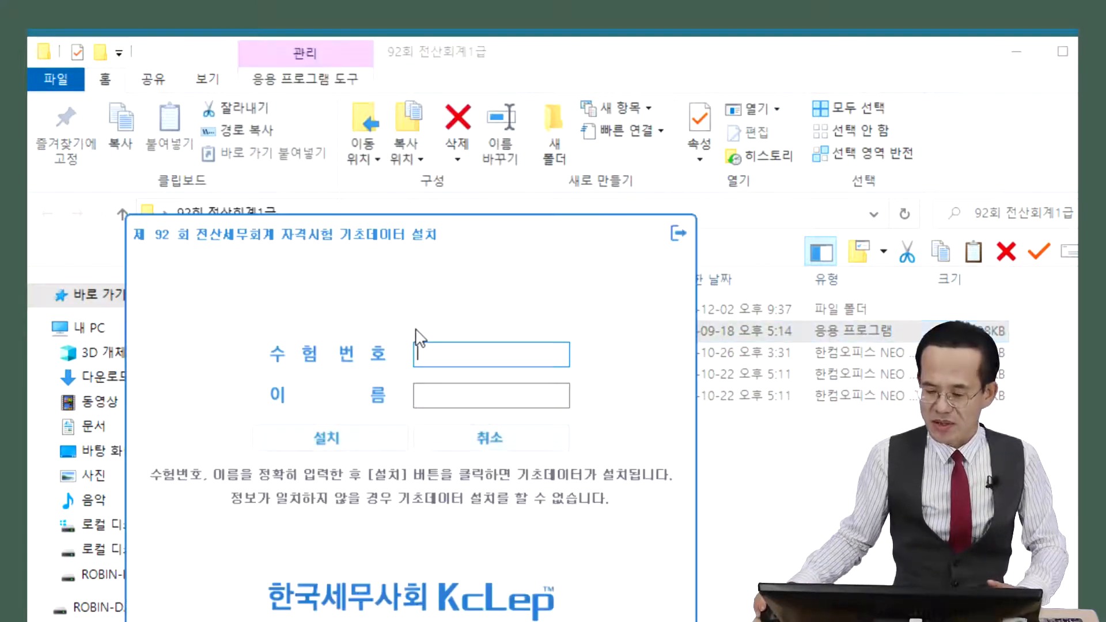
click(1017, 51)
drag(411, 276, 365, 121)
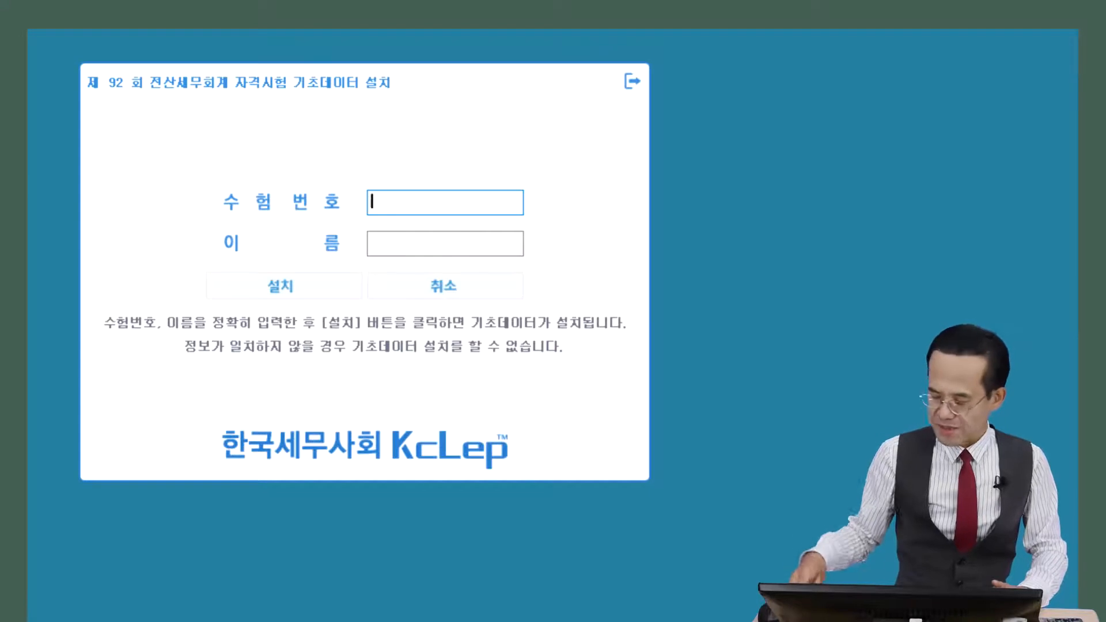
Enter the examinee's exam number and name, then install the 92회 base data
text(2)
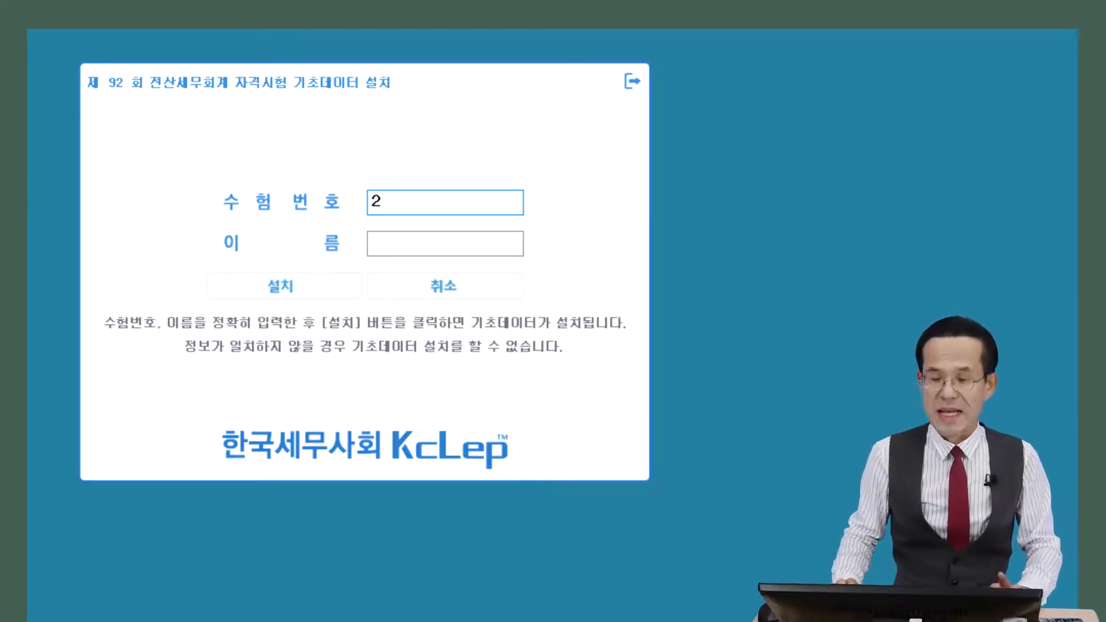
text(1111111)
key(Tab)
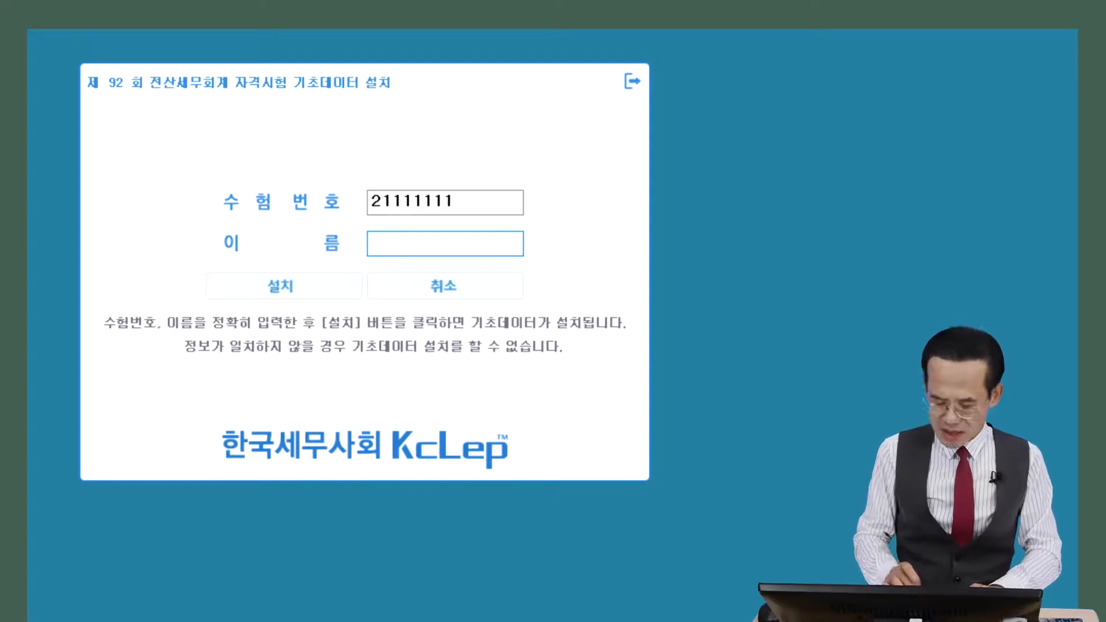
text(wj)
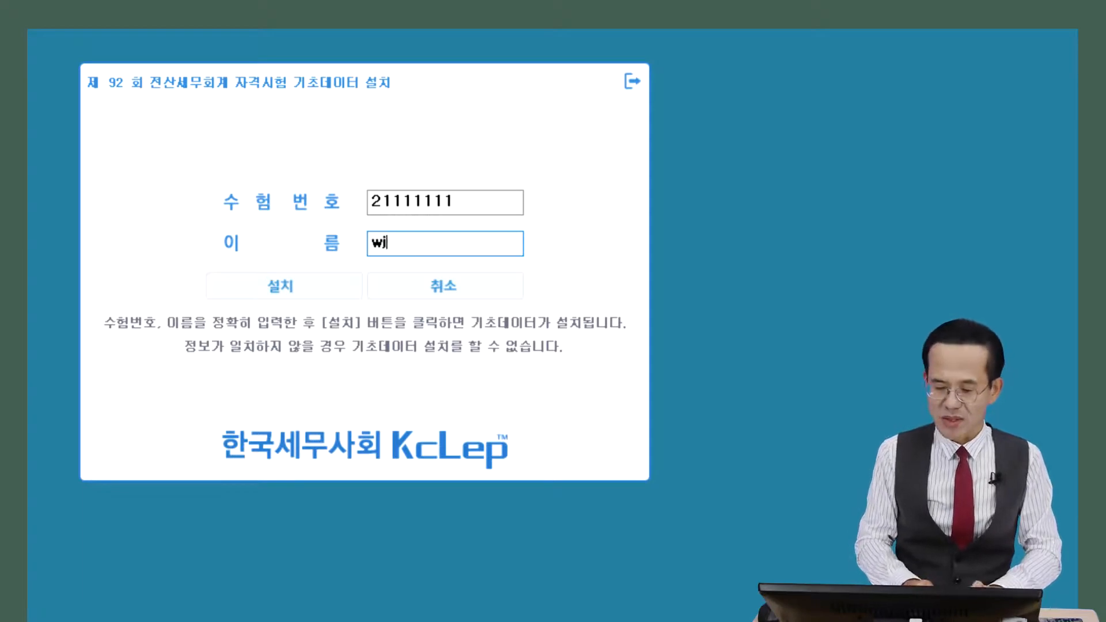
key(BackSpace)
key(BackSpace)
key(Hangul)
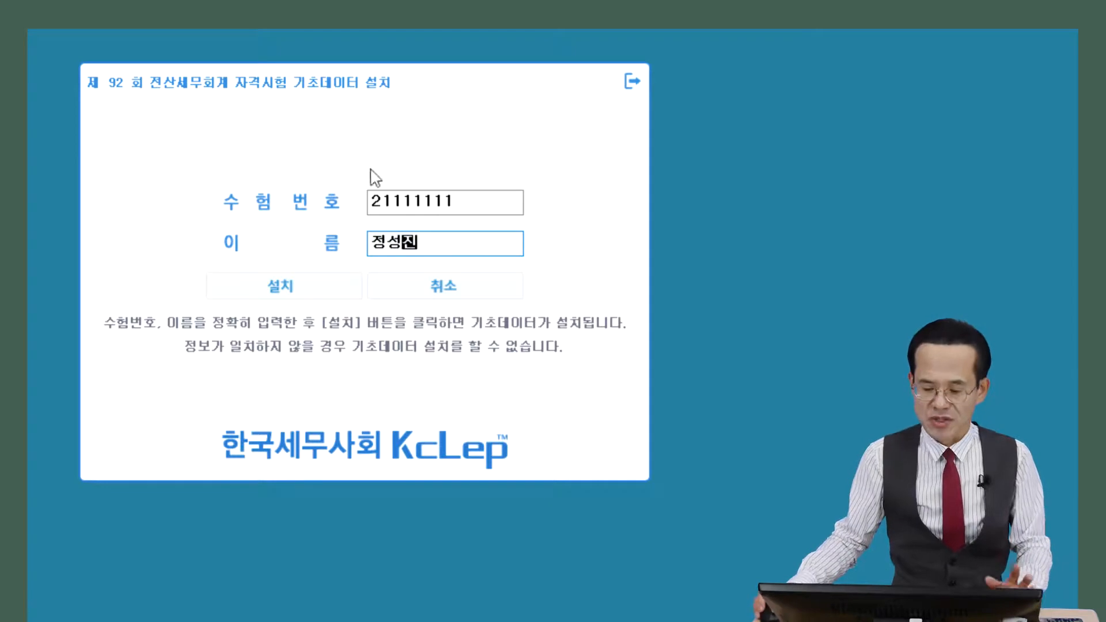
click(320, 299)
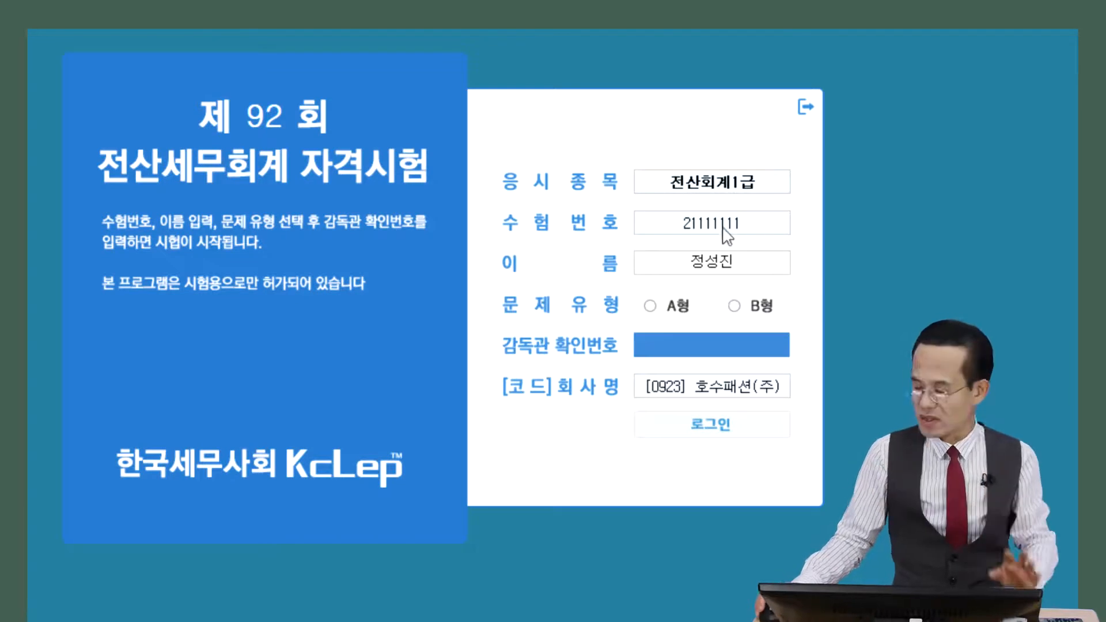
Choose question type A형 and fill in the supervisor confirmation number
click(650, 306)
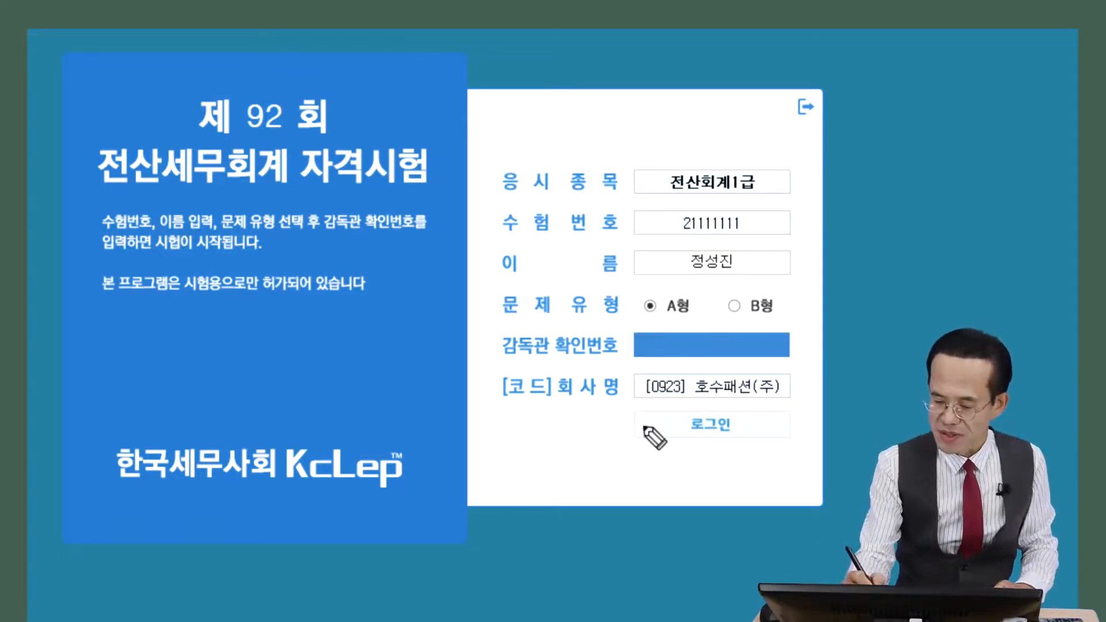
mouse_move(598, 460)
mouse_down()
mouse_move(596, 486)
mouse_move(659, 462)
mouse_move(652, 478)
mouse_up()
drag(594, 505, 674, 497)
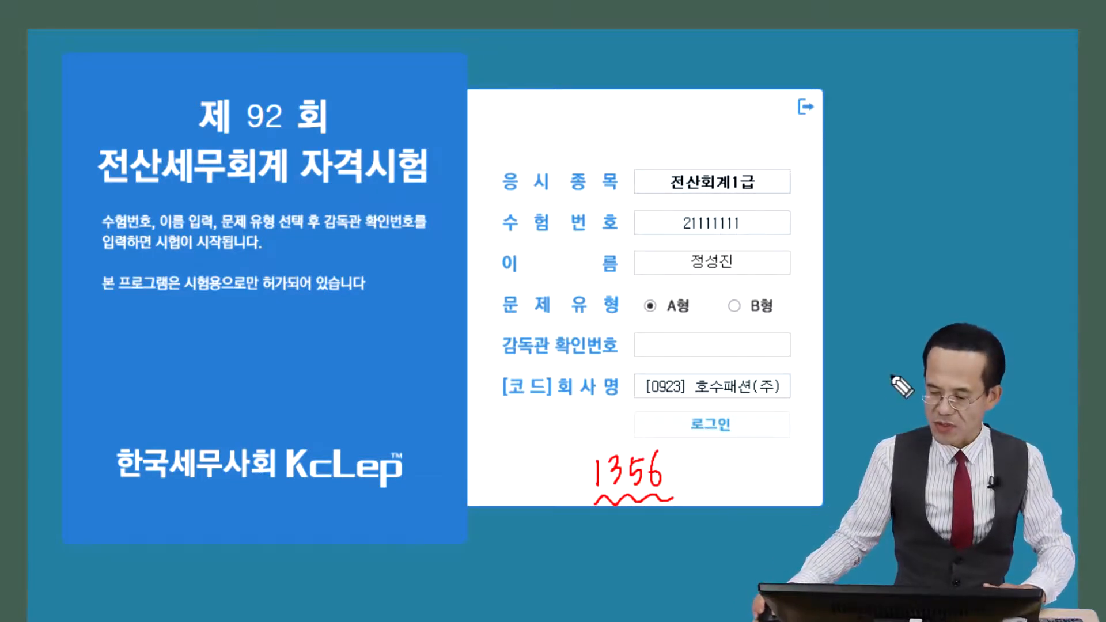
key(Escape)
click(694, 340)
text(1)
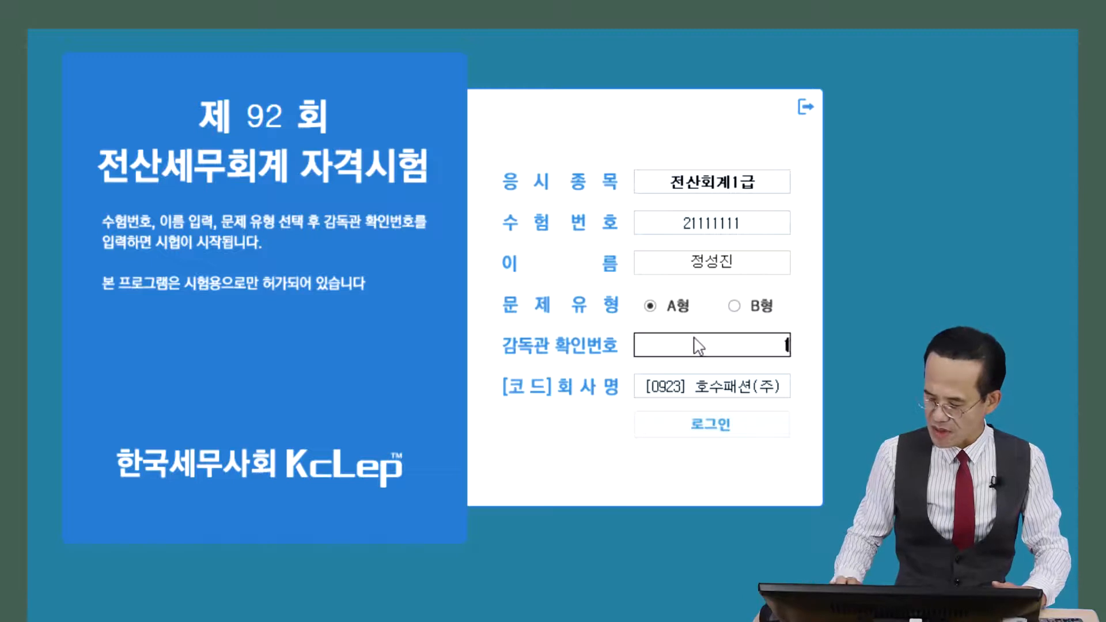
text(356)
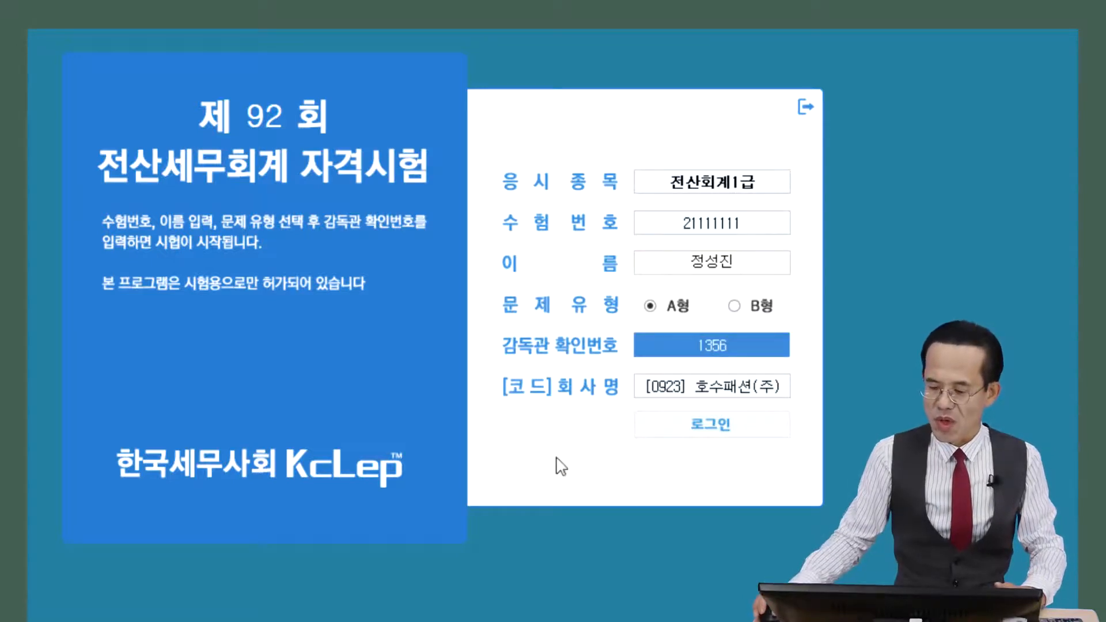
Log in and bring the 호수패션(주) 재무회계 main window fully into view
click(714, 425)
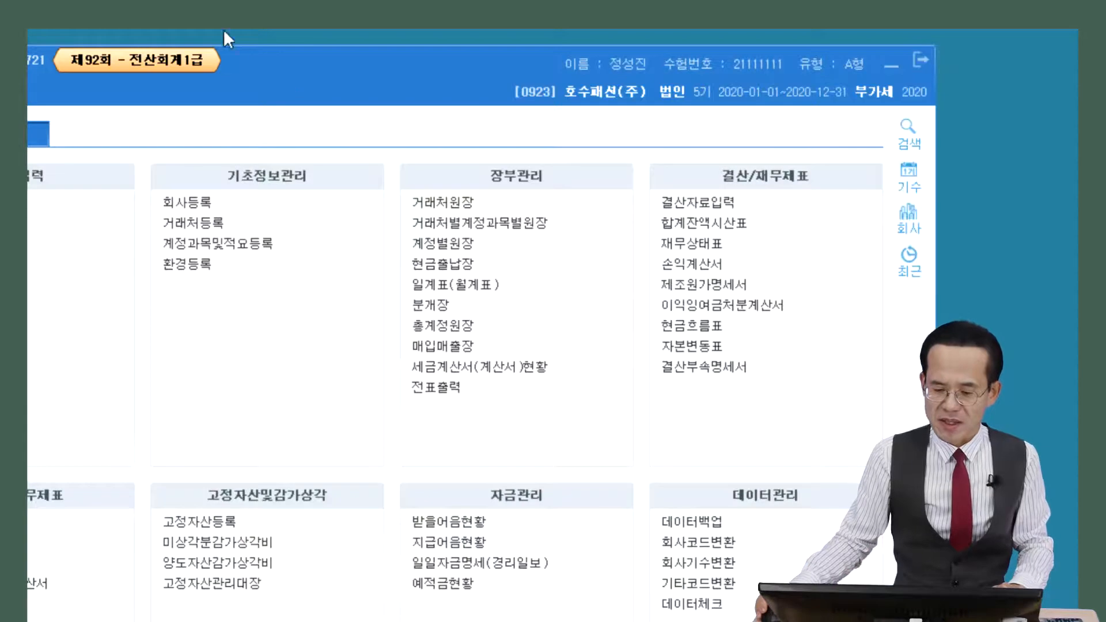
drag(288, 82, 432, 68)
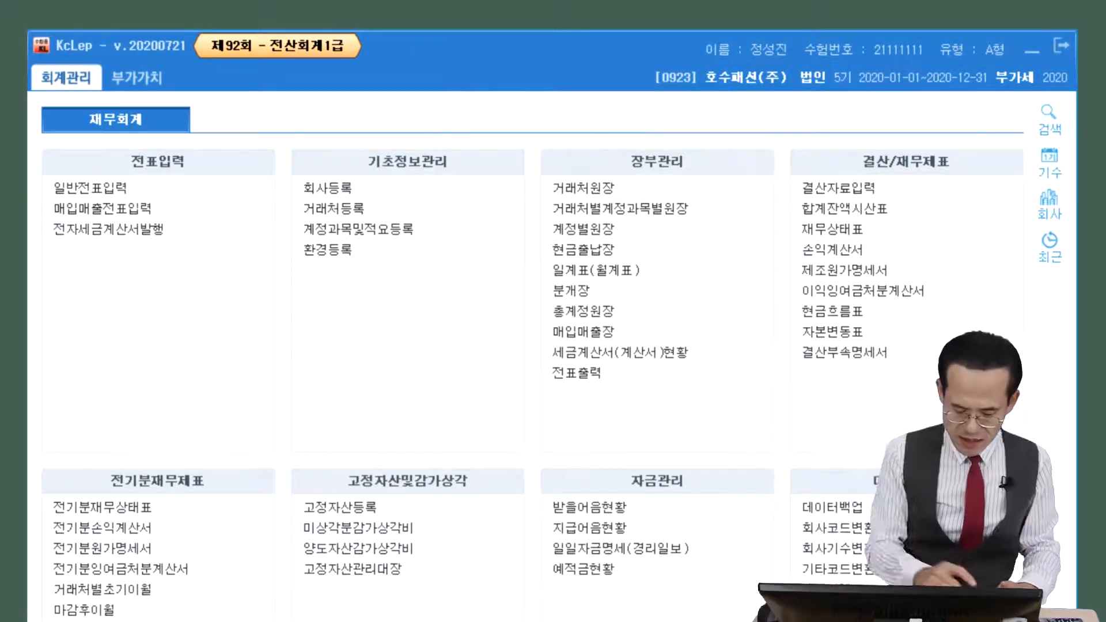
drag(665, 100, 785, 98)
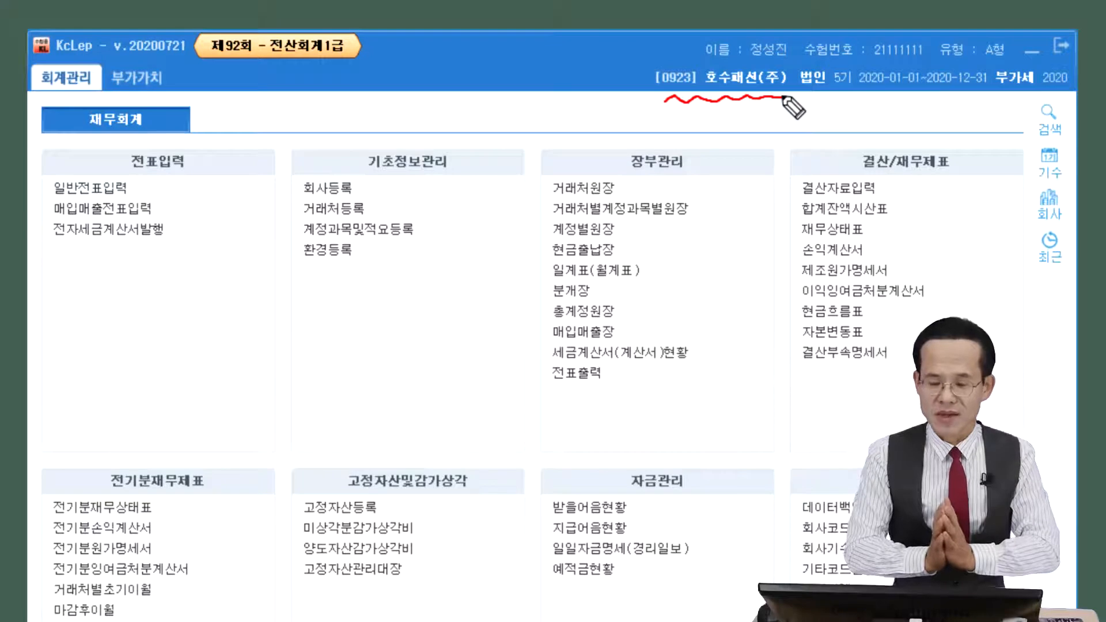
key(Escape)
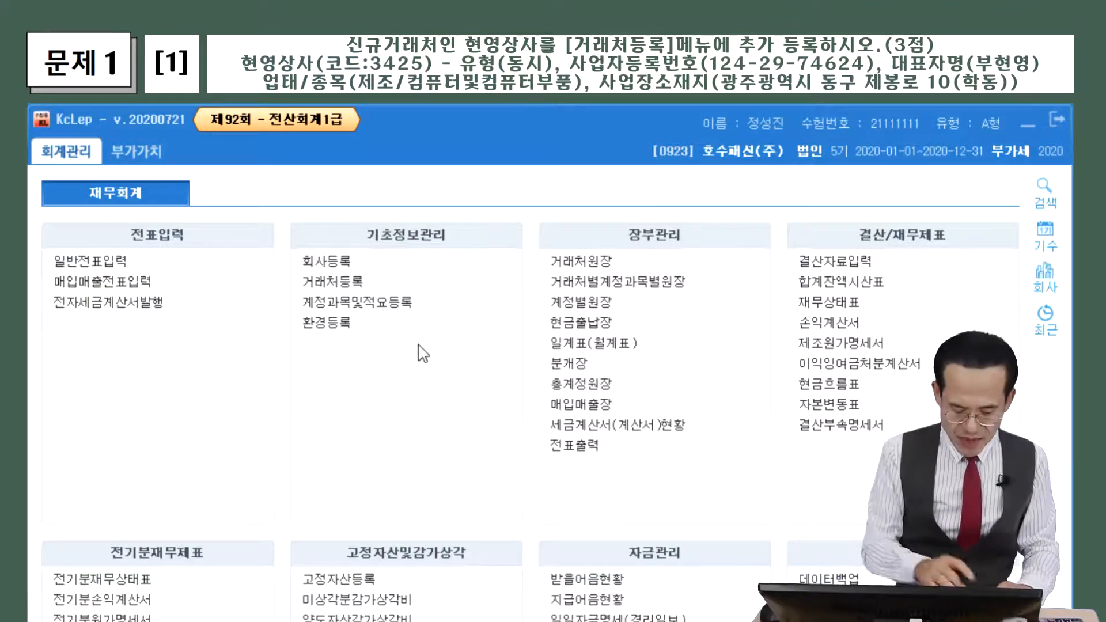
Open 거래처등록 from the 재무회계 main menu
key(ctrl+2)
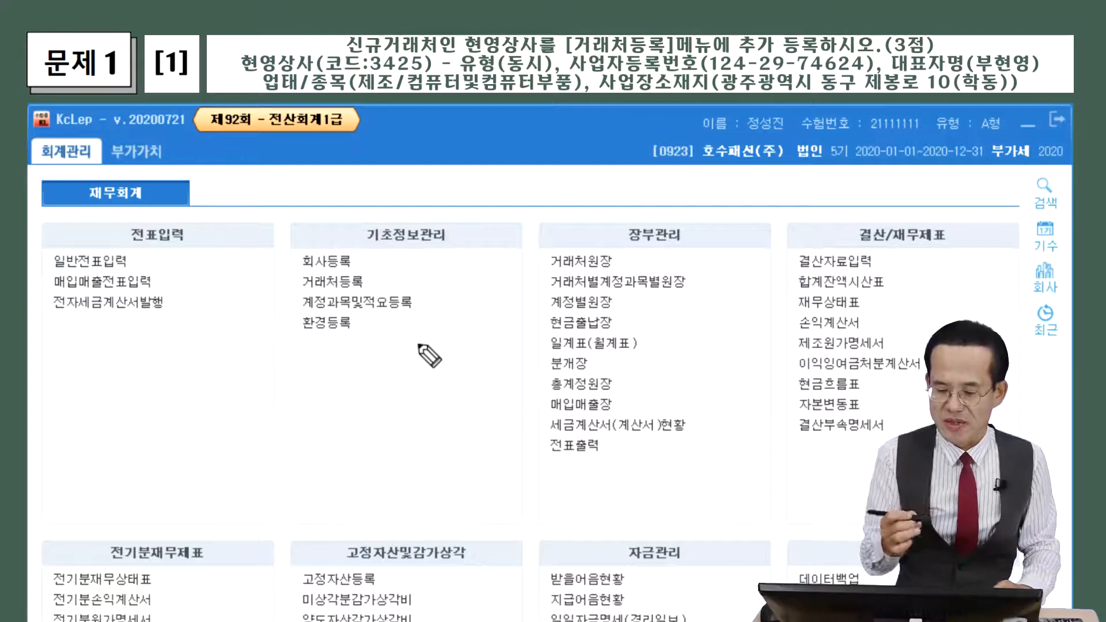
mouse_move(295, 294)
mouse_down()
mouse_move(373, 278)
mouse_move(314, 266)
mouse_move(297, 293)
mouse_up()
key(Escape)
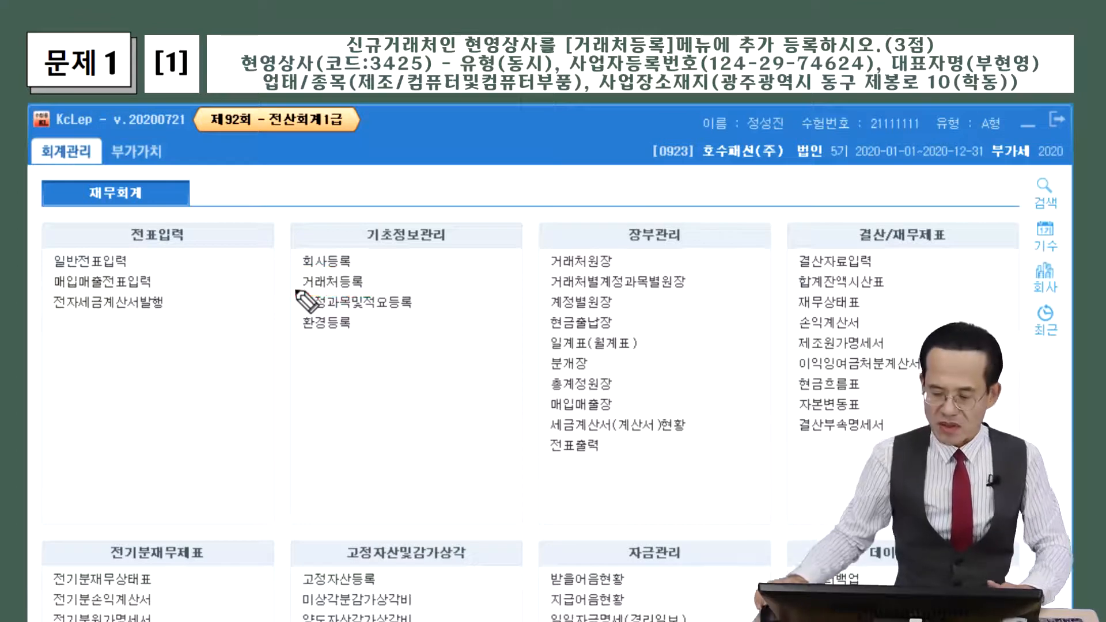
click(353, 277)
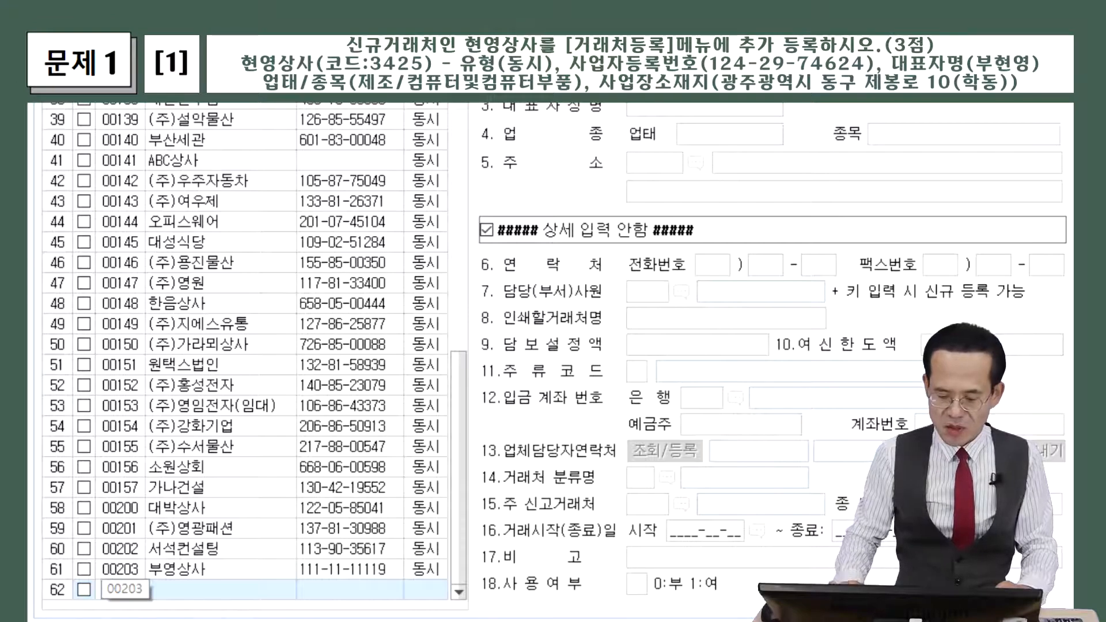
Add general client code 03425, name 현영상사, with type 3:동시
text(03425)
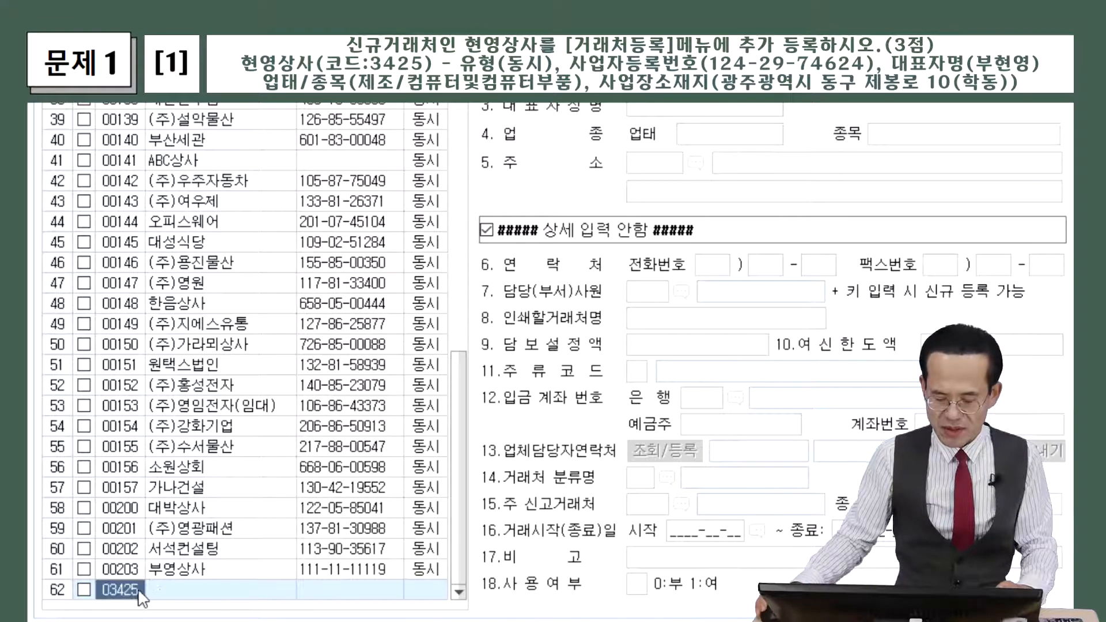
key(Return)
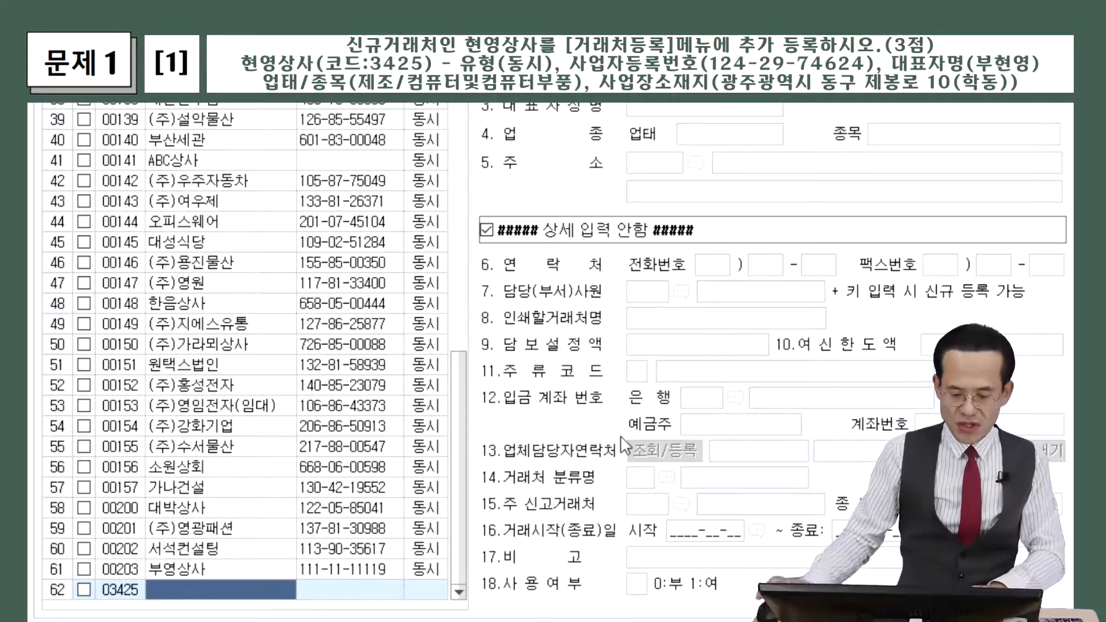
text(ㅎ영상사)
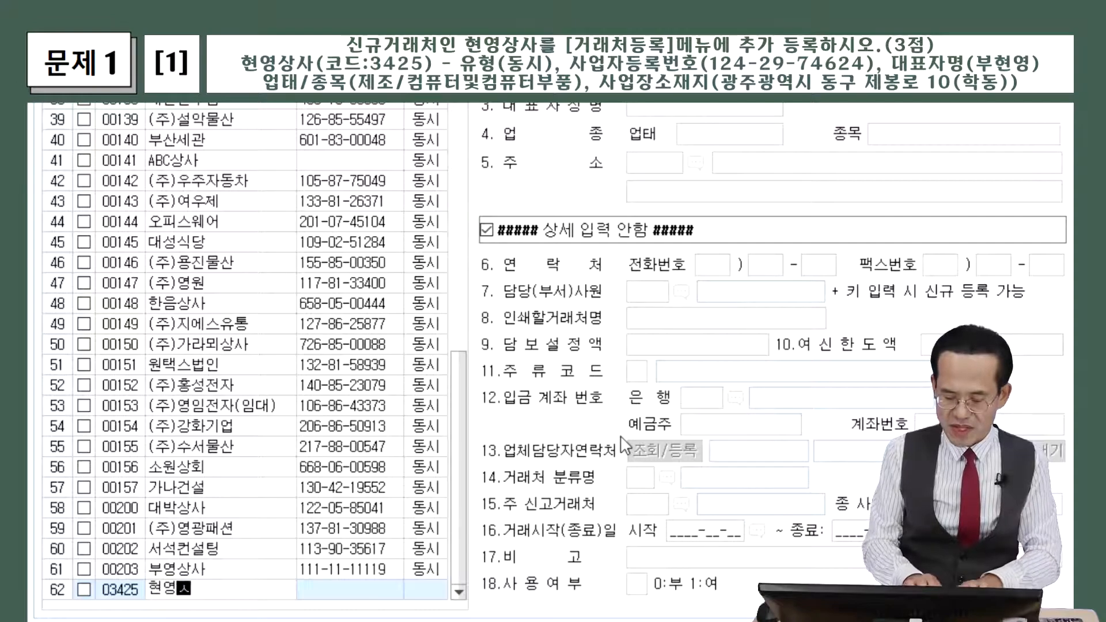
key(Return)
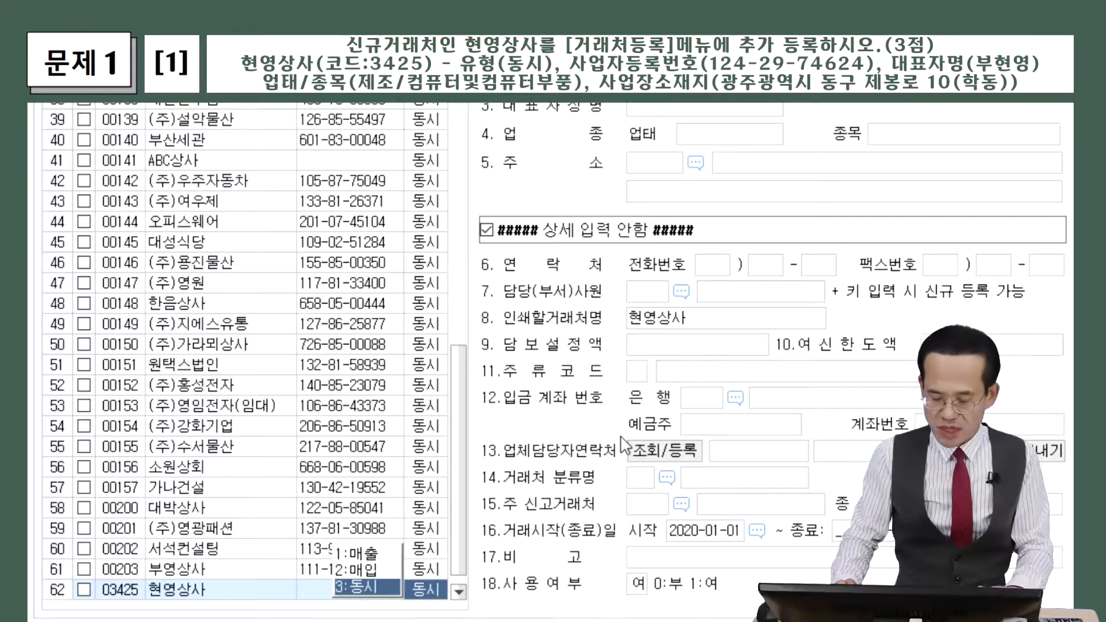
key(Return)
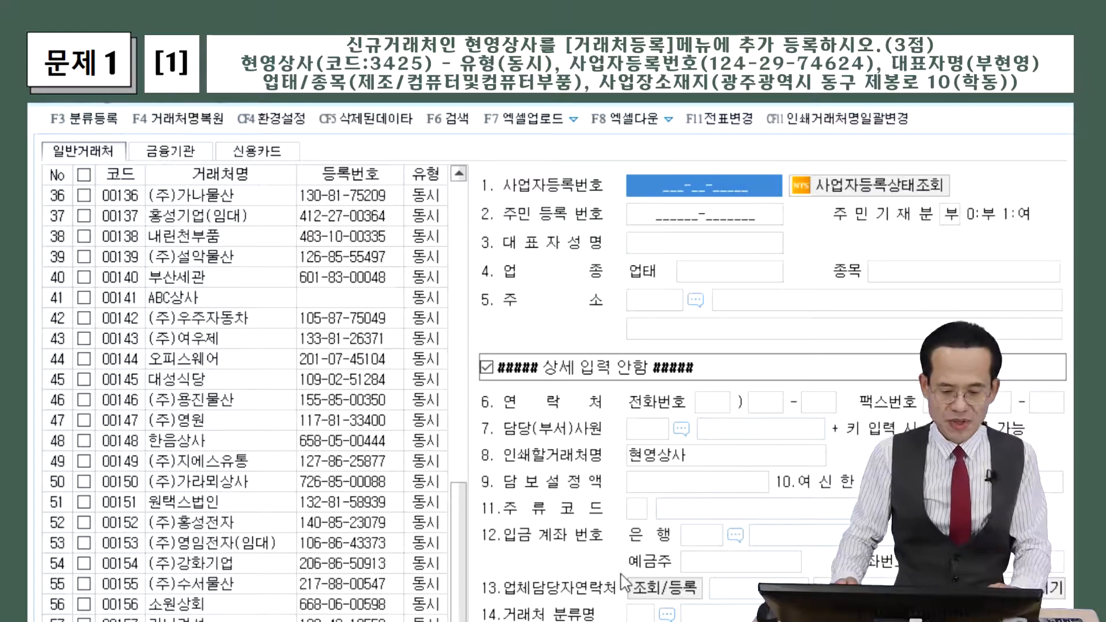
text(2429)
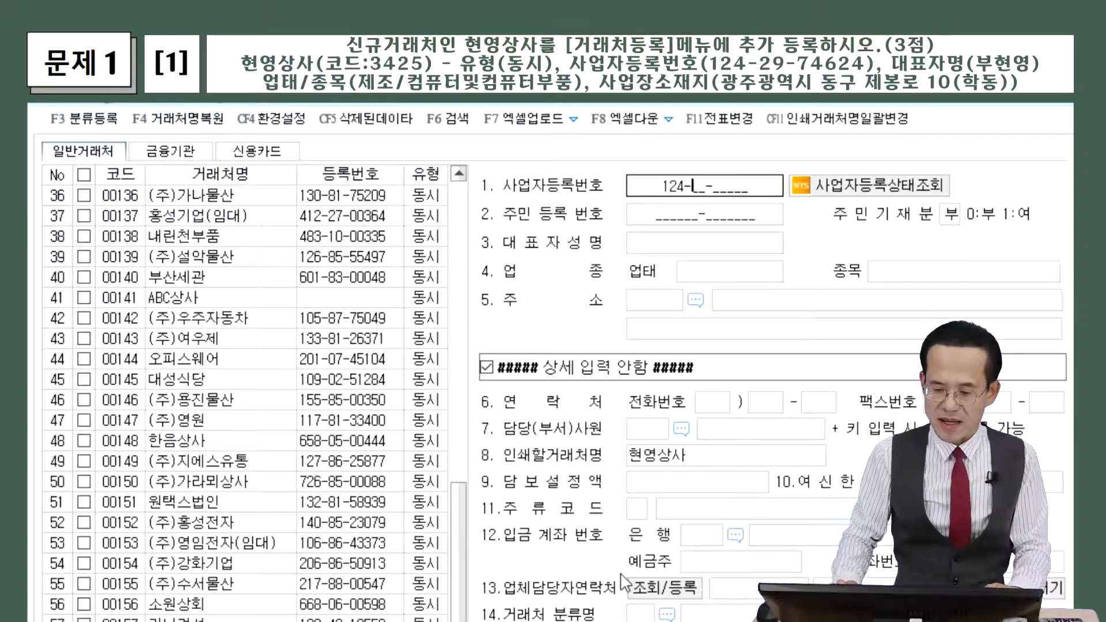
text(74624)
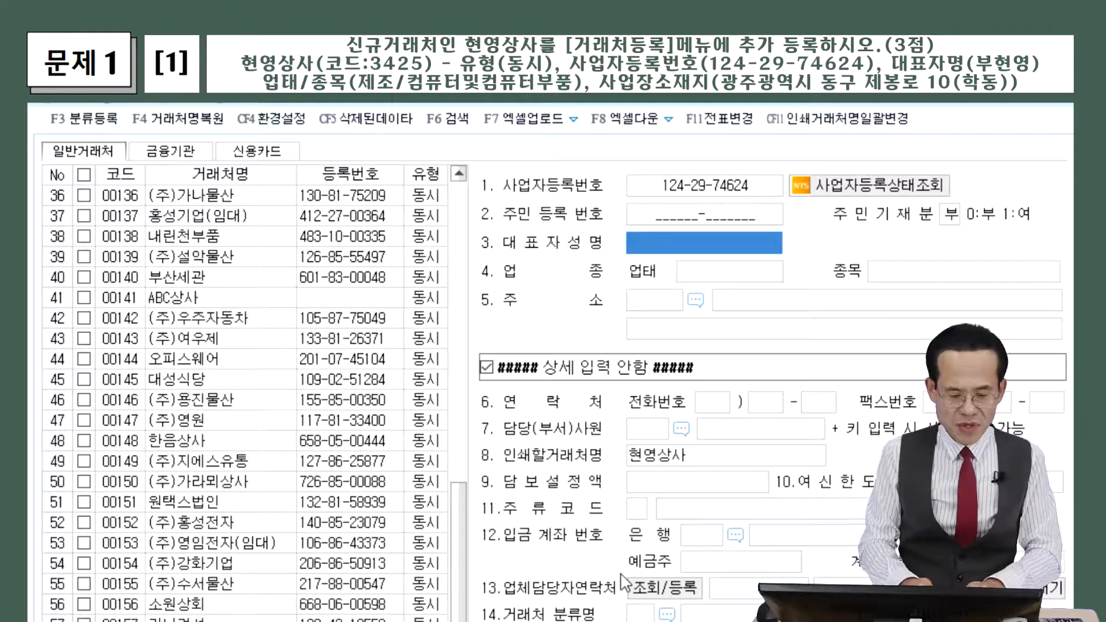
key(Return)
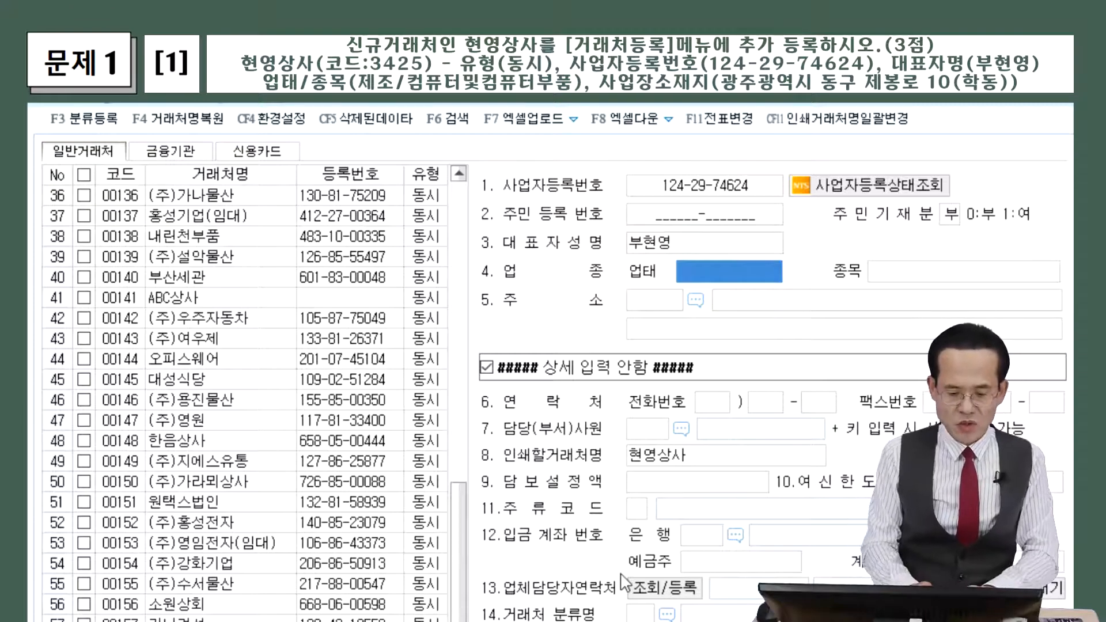
text(제)
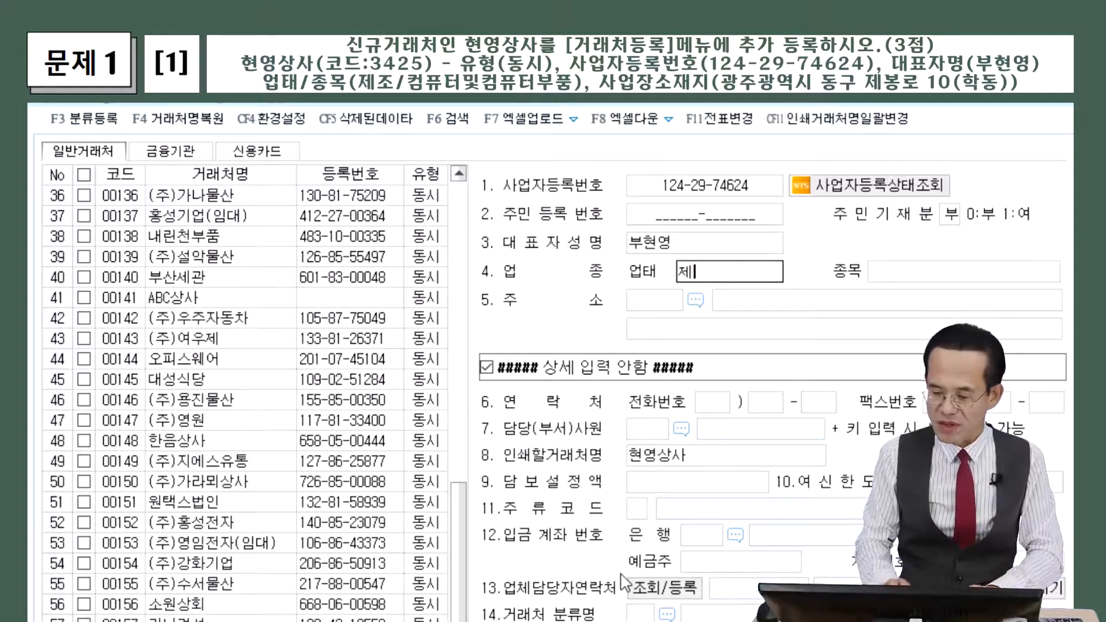
text(ㅈㅗ)
key(Return)
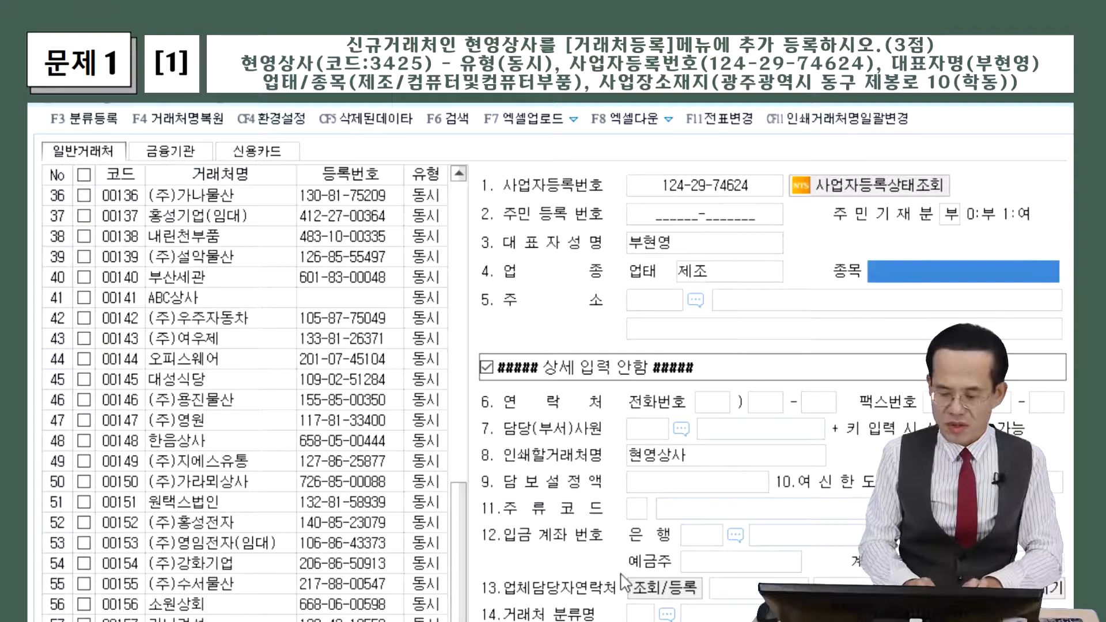
text(컴퓨터미)
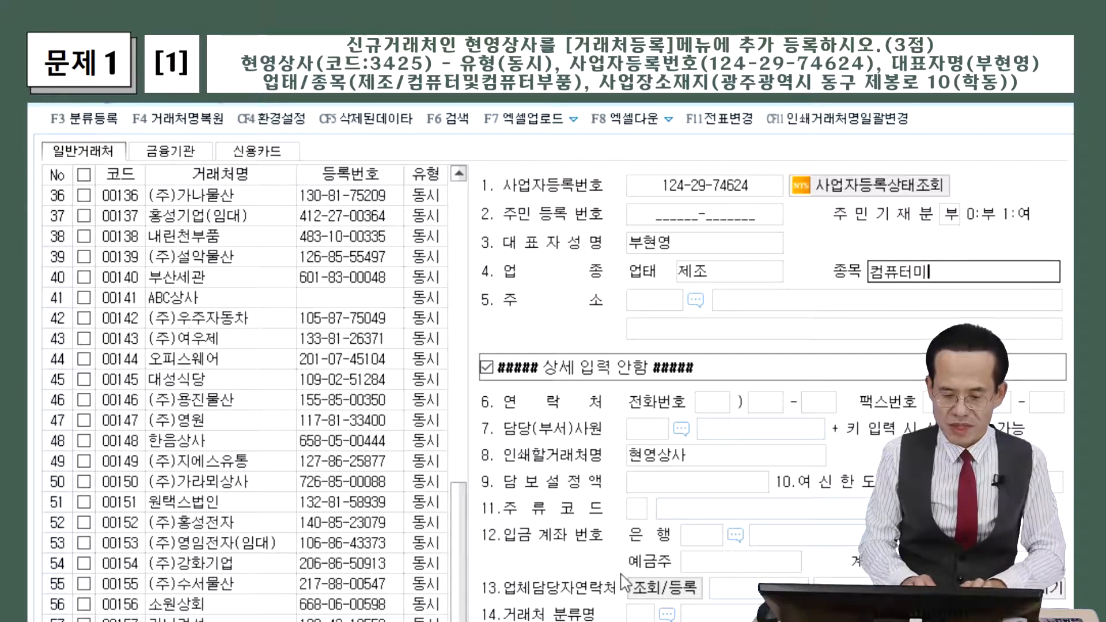
text(ㅈ컴퓨)
text(터부품)
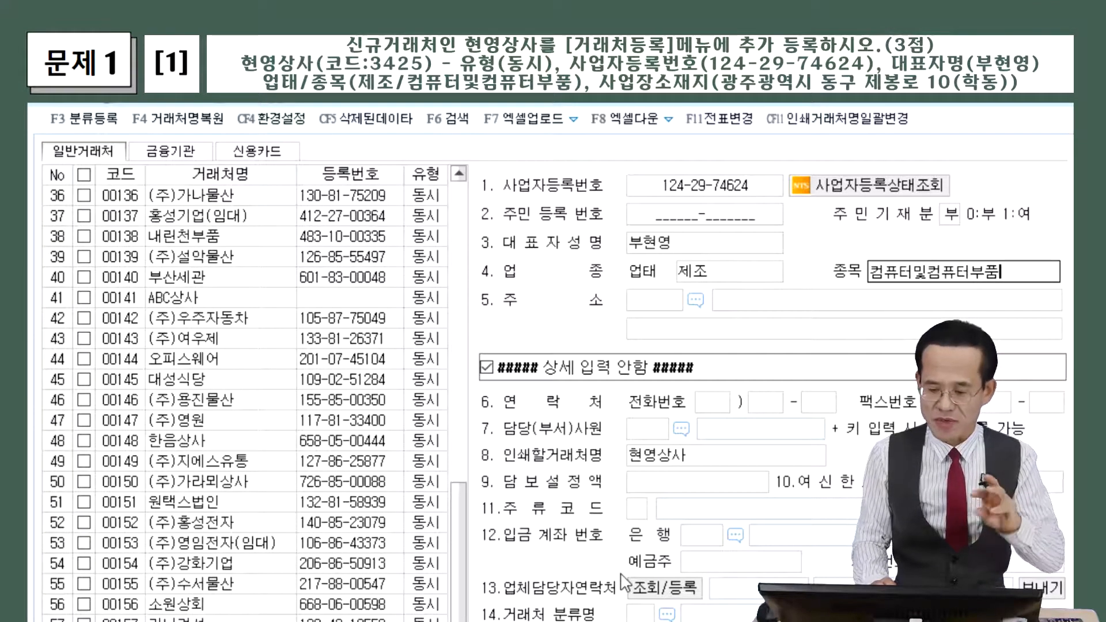
Commit 종목 컴퓨터및컴퓨터부품 and move to the address field
key(Return)
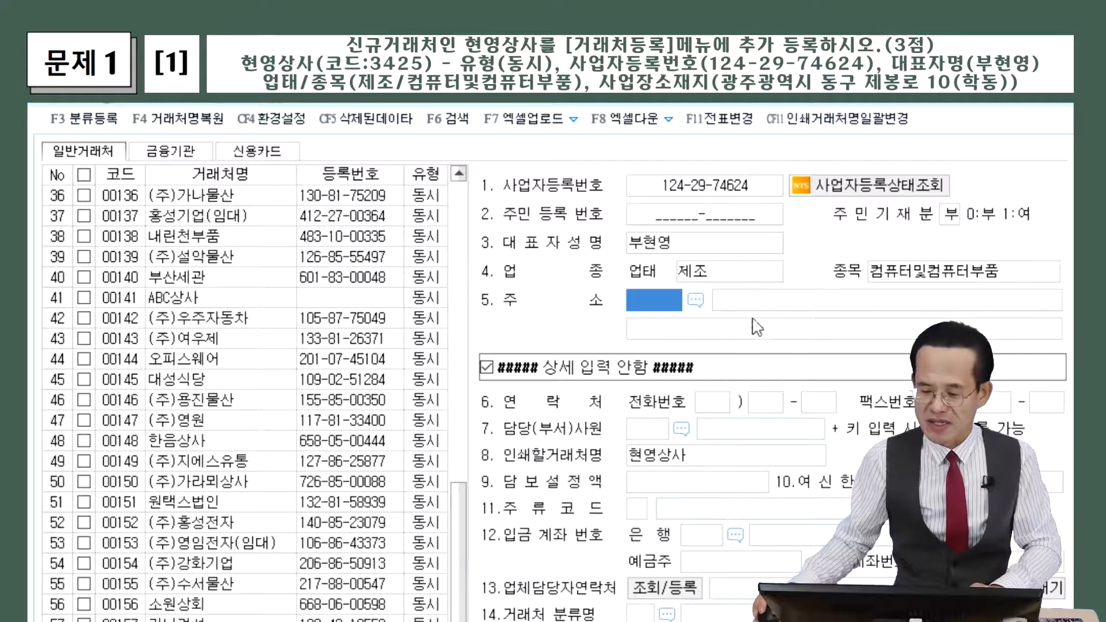
Type 현영상사's business address into the 주소 field, skipping the postal code lookup
click(748, 301)
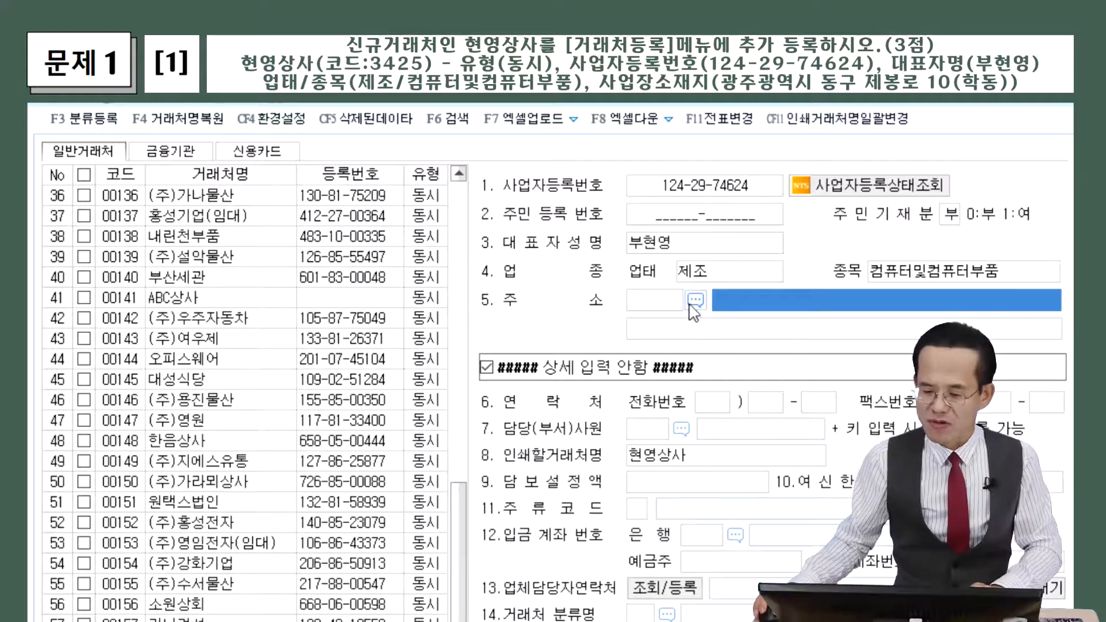
click(695, 300)
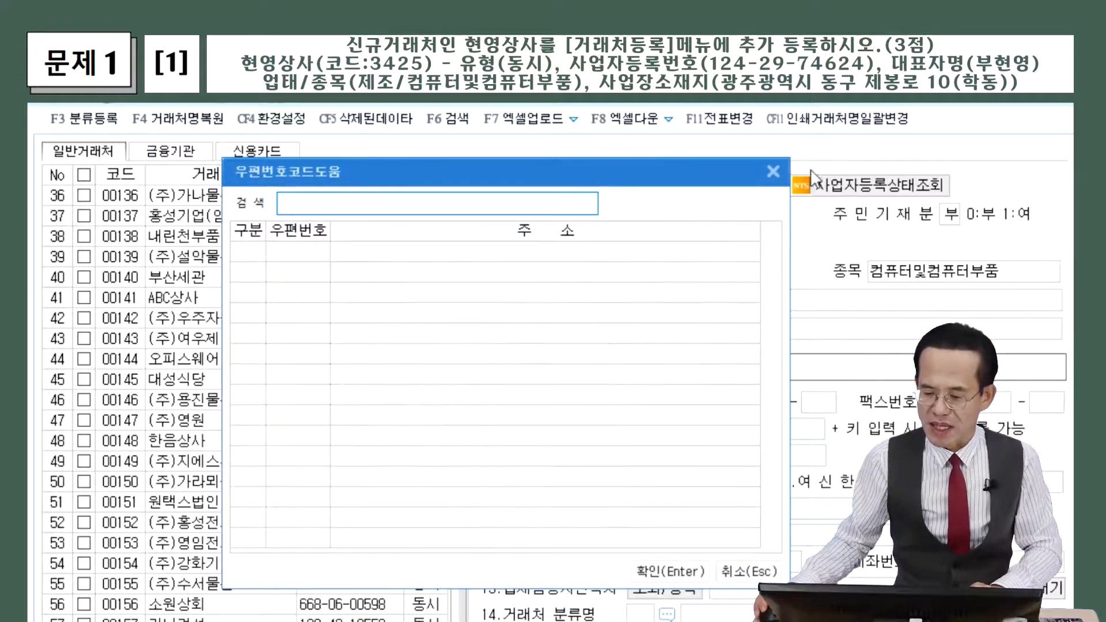
click(777, 173)
click(781, 302)
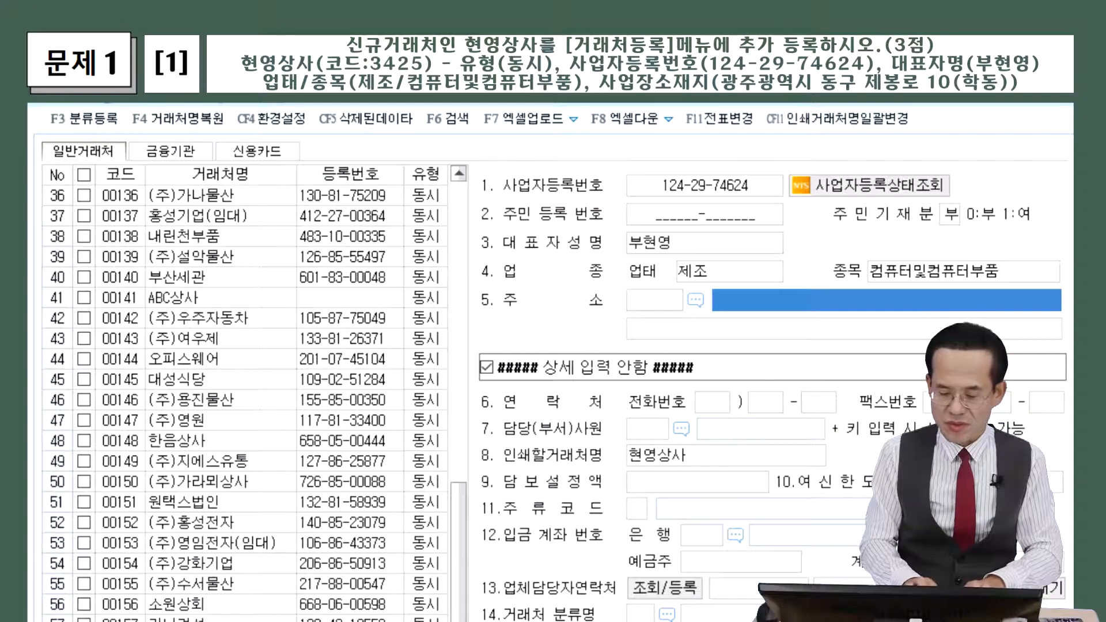
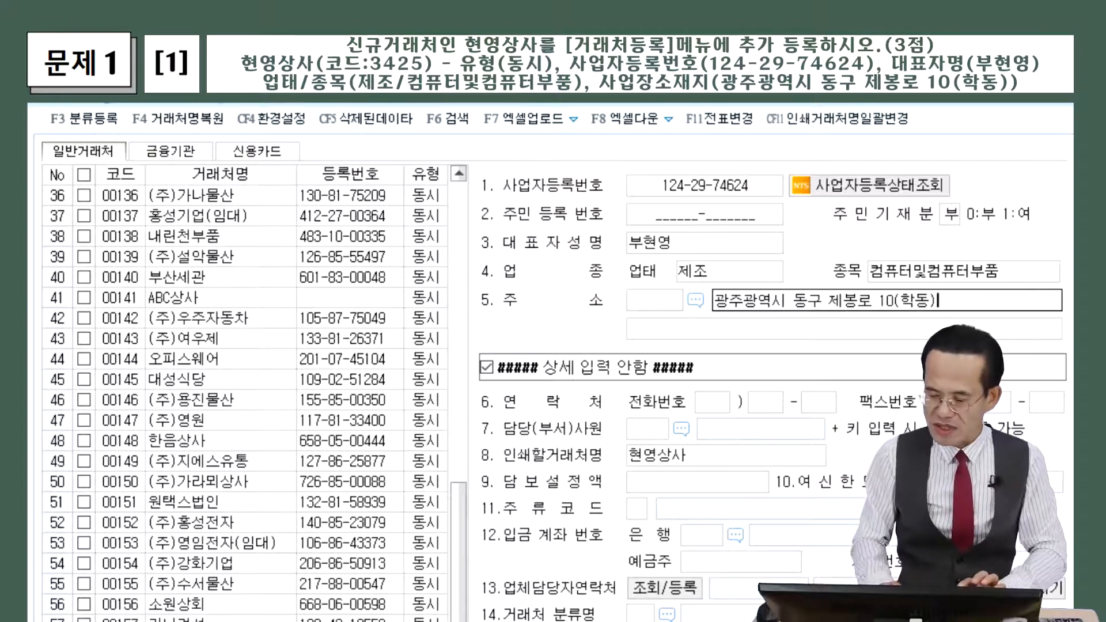
Confirm the entered business address for 현영상사
key(Return)
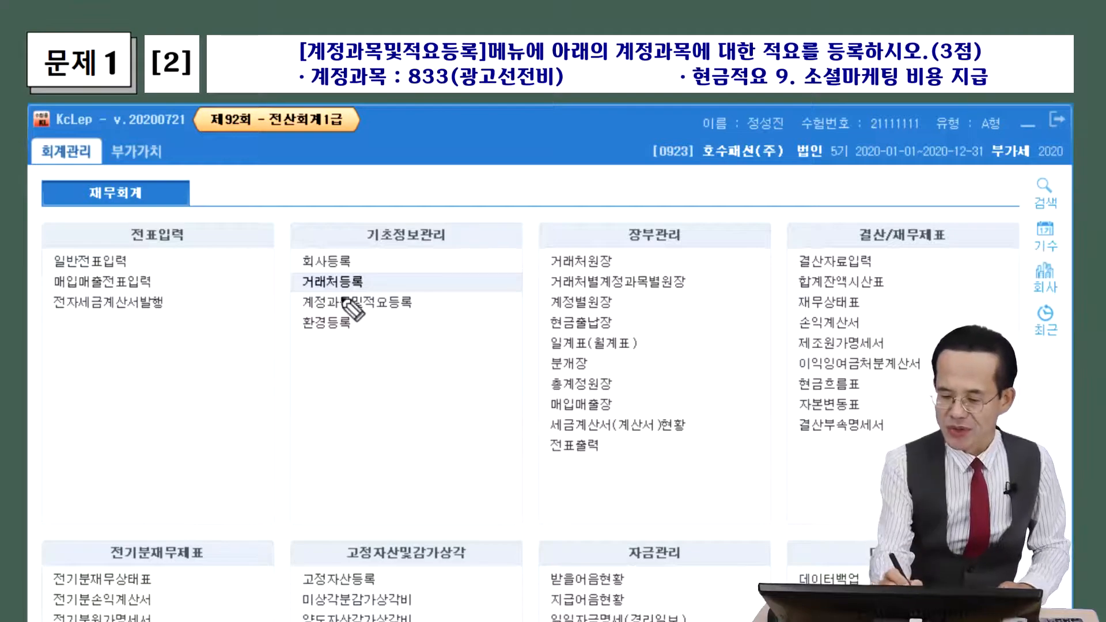
Open 계정과목및적요등록 under 기초정보관리
mouse_move(298, 315)
mouse_down()
mouse_move(388, 315)
mouse_move(412, 291)
mouse_move(302, 288)
mouse_move(294, 311)
mouse_move(305, 297)
mouse_up()
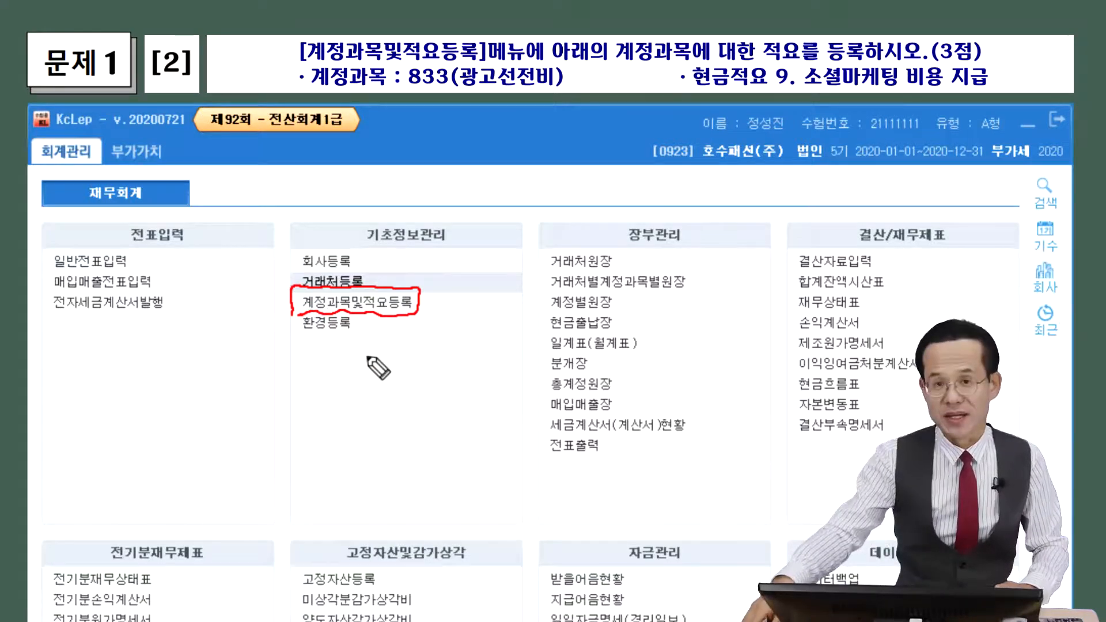
key(Escape)
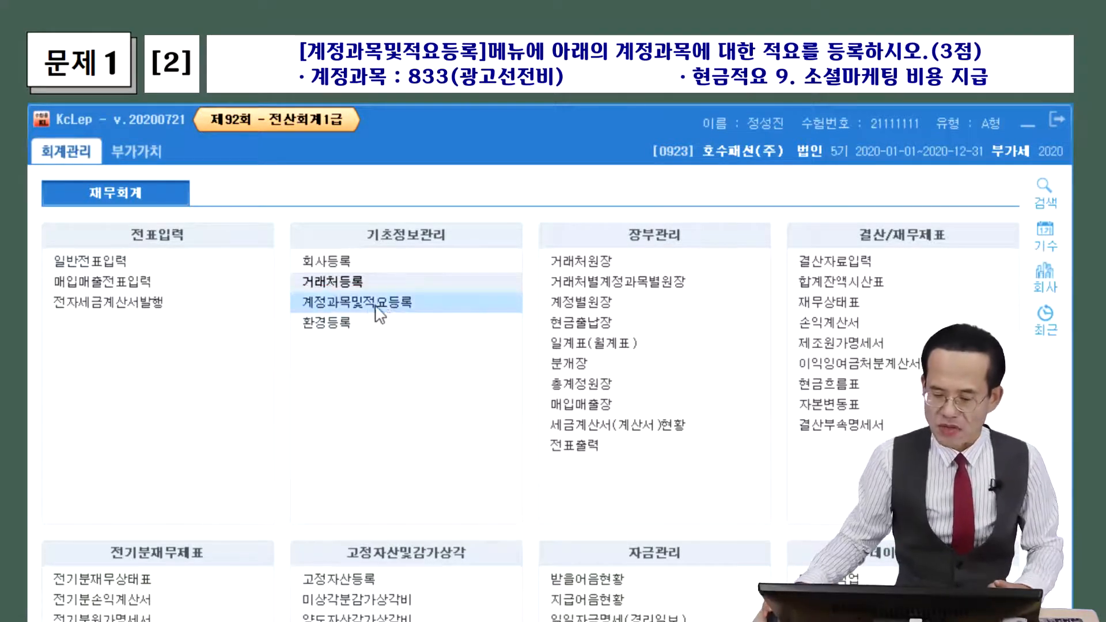
click(380, 309)
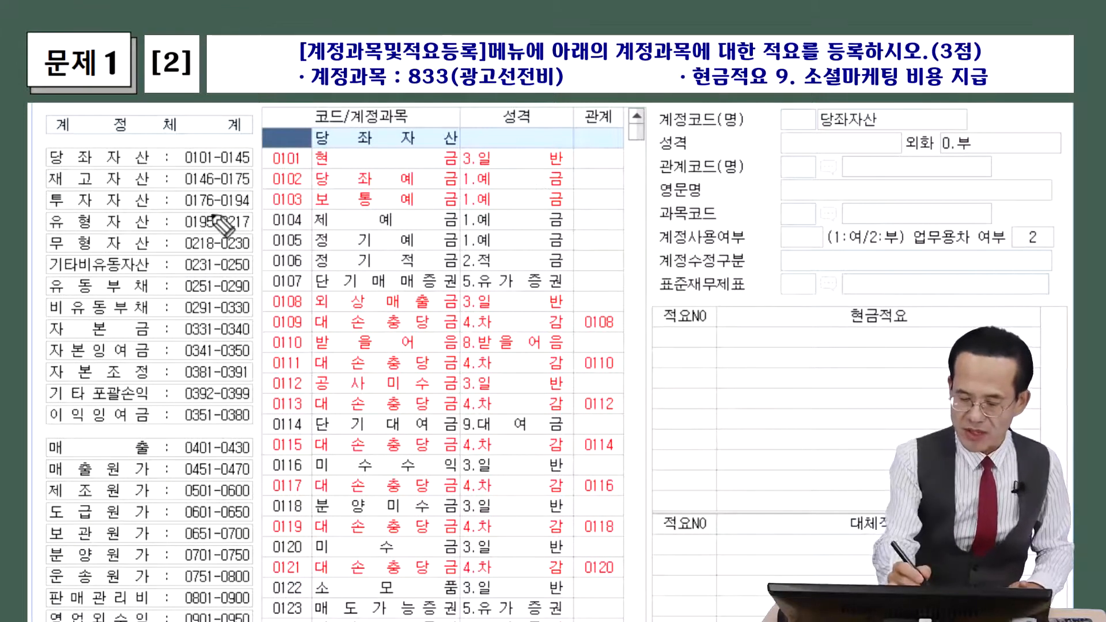
drag(215, 154, 202, 366)
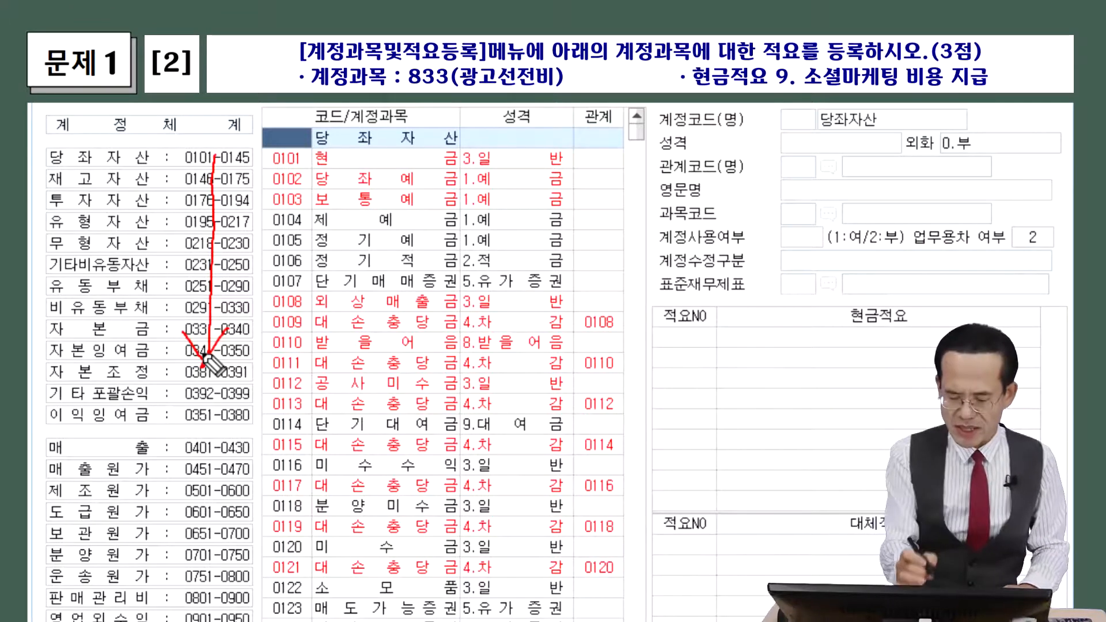
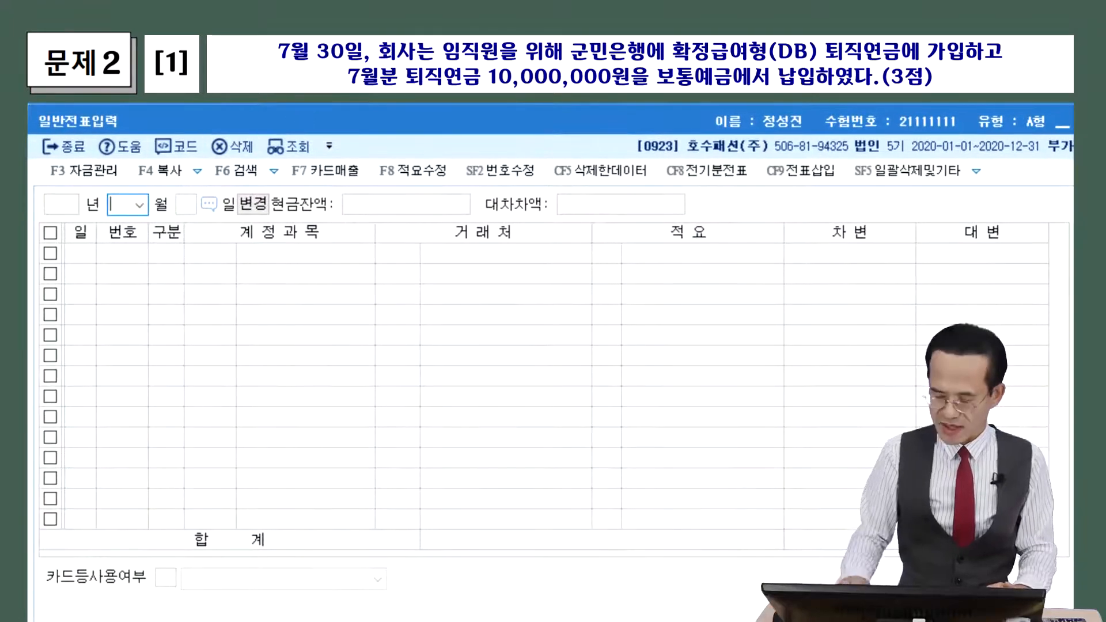
Set the journal date to 07/30 to start a day-30 entry row
text(07)
key(Return)
text(30)
key(Return)
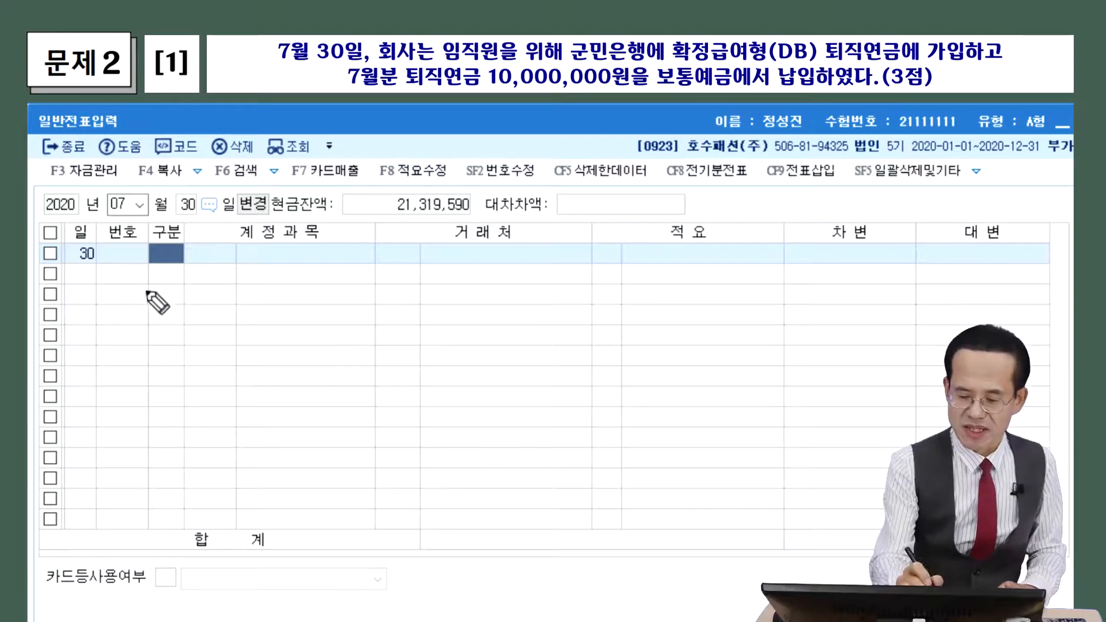
Handwrite a DB note on the grid: 회사소유 예치 → 퇴직연금운용자산
mouse_move(136, 298)
mouse_down()
mouse_move(140, 309)
mouse_move(158, 297)
mouse_move(165, 318)
mouse_move(262, 299)
mouse_move(338, 299)
mouse_move(345, 316)
mouse_up()
mouse_move(135, 360)
mouse_down()
mouse_move(170, 360)
mouse_move(170, 344)
mouse_move(156, 359)
mouse_up()
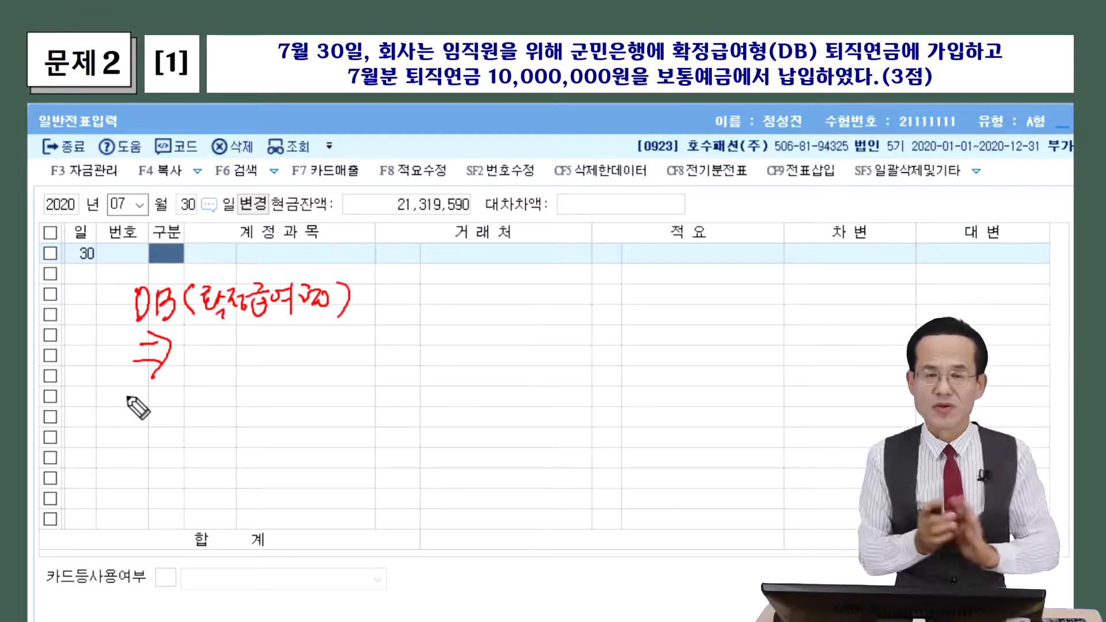
mouse_move(190, 336)
mouse_down()
mouse_move(211, 369)
mouse_move(269, 344)
mouse_move(289, 358)
mouse_up()
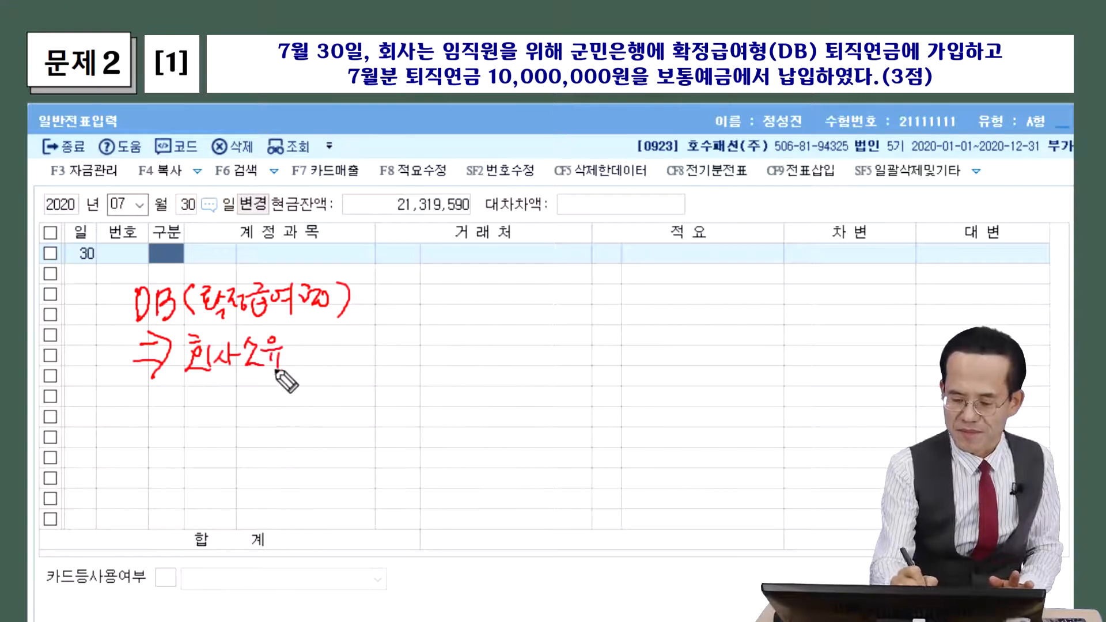
drag(205, 383, 293, 380)
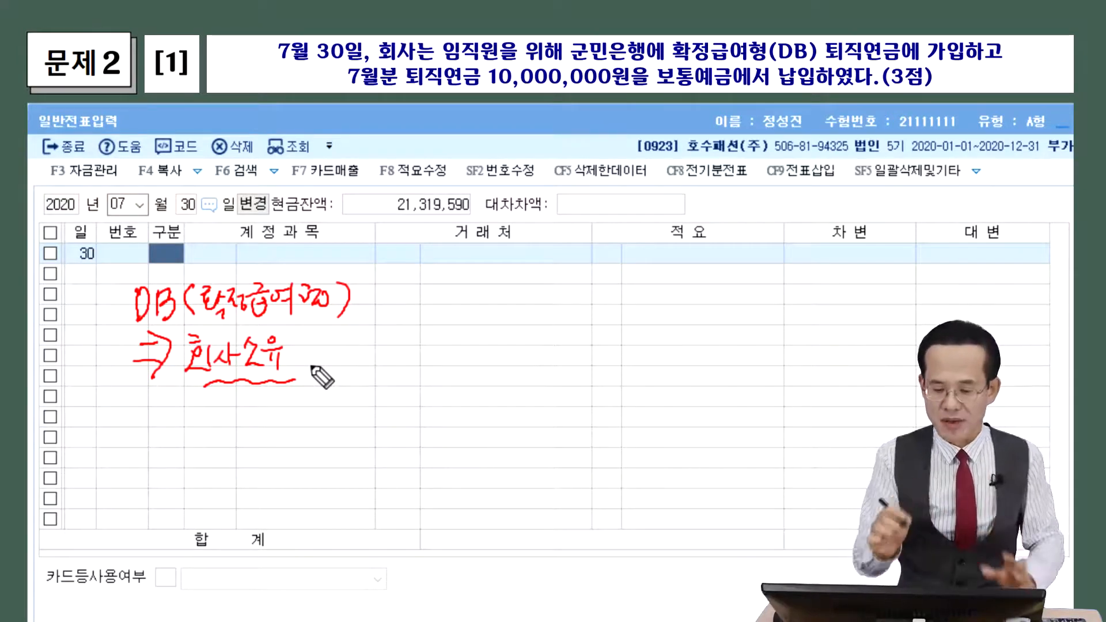
click(323, 350)
click(324, 363)
mouse_move(344, 348)
mouse_down()
mouse_move(383, 352)
mouse_move(413, 384)
mouse_move(397, 360)
mouse_up()
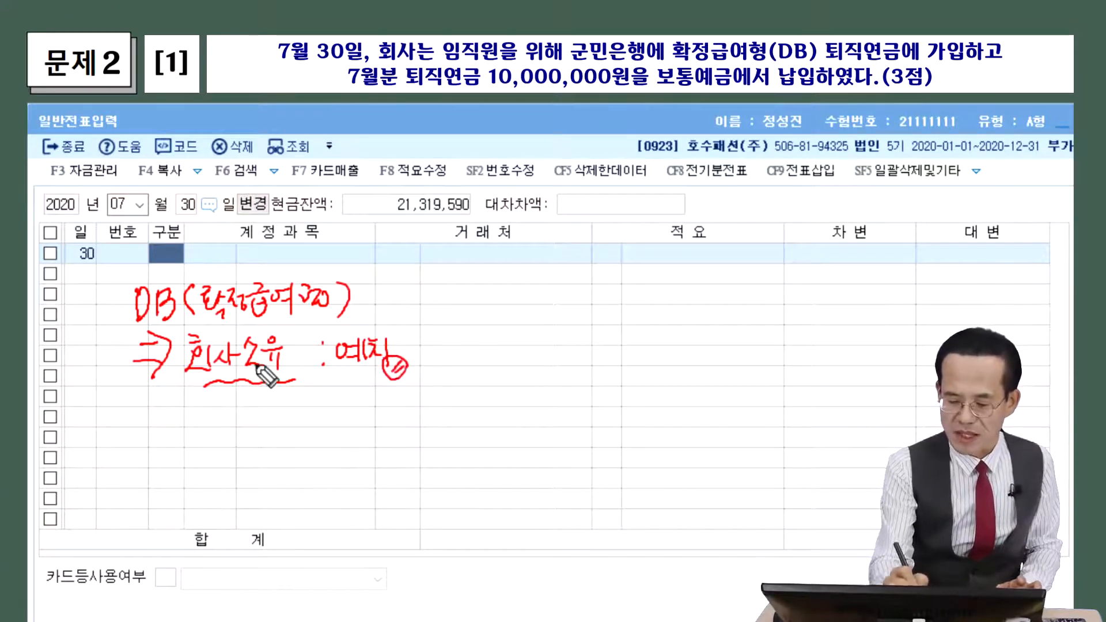
mouse_move(304, 376)
mouse_down()
mouse_move(308, 396)
mouse_move(315, 381)
mouse_up()
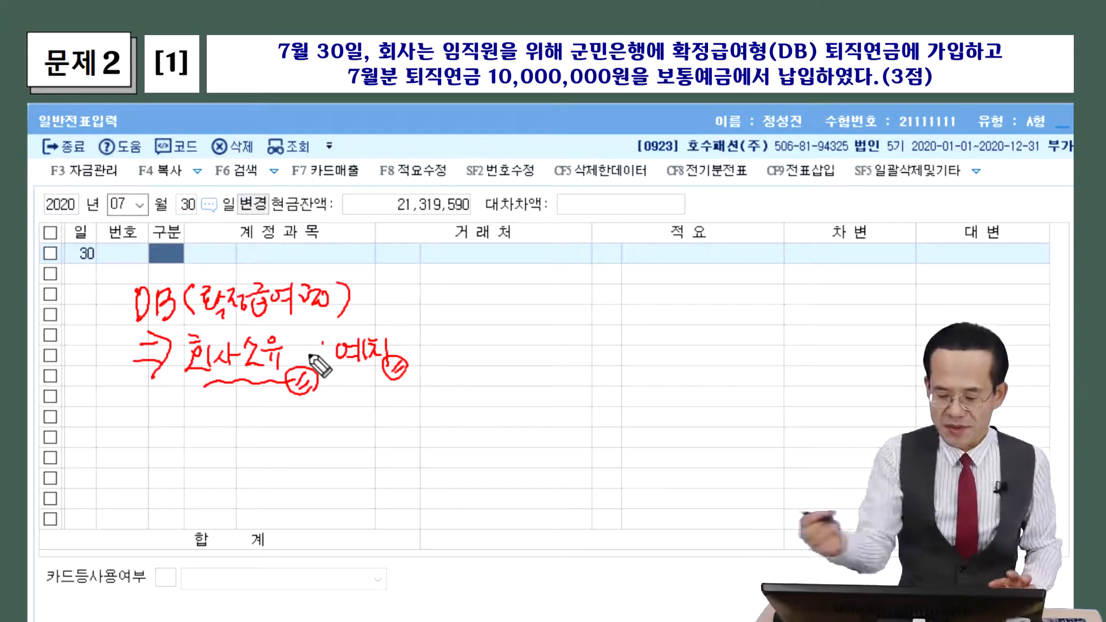
click(323, 362)
mouse_move(171, 406)
mouse_down()
mouse_move(213, 439)
mouse_move(241, 408)
mouse_move(299, 439)
mouse_move(361, 413)
mouse_move(364, 429)
mouse_up()
drag(174, 452, 370, 448)
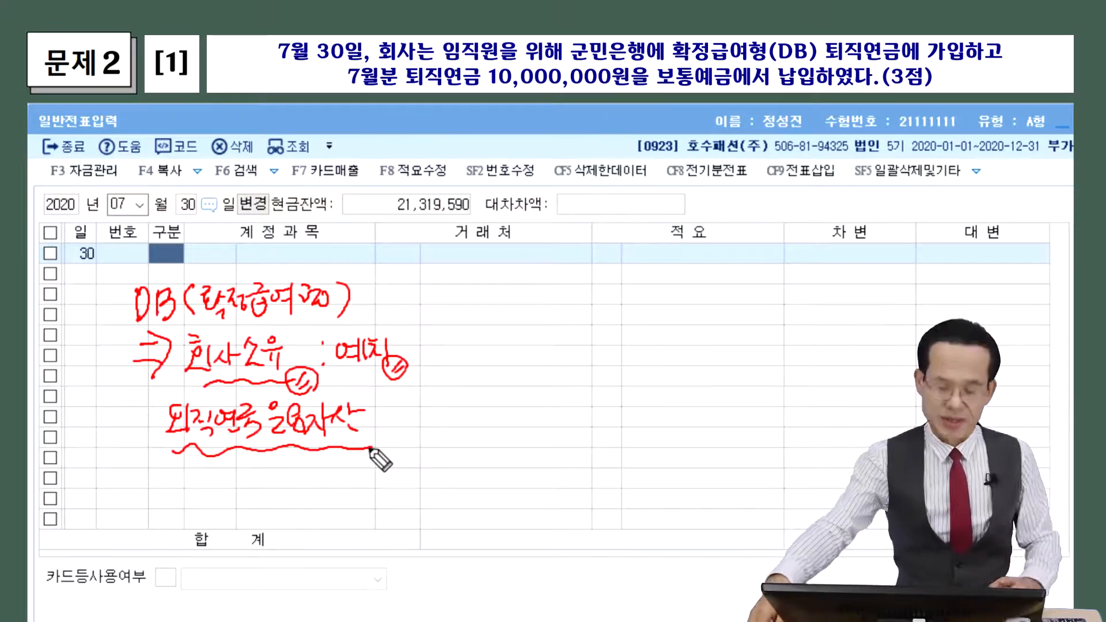
Debit 0186 퇴직연금운용자산 for 10,000,000 on the July 30 row
key(e)
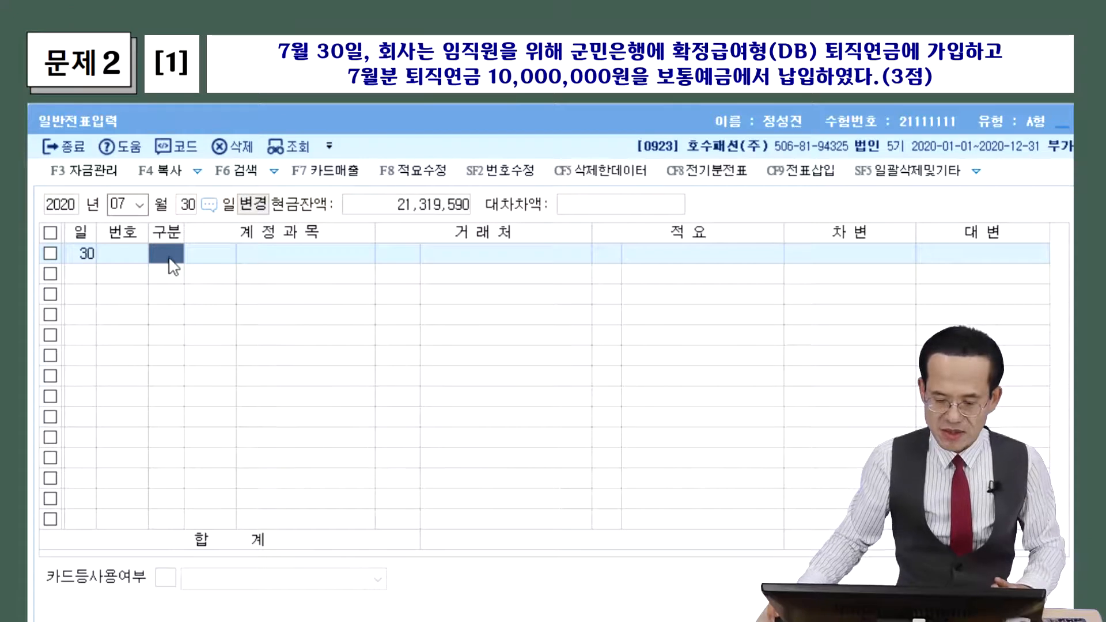
click(173, 260)
key(3)
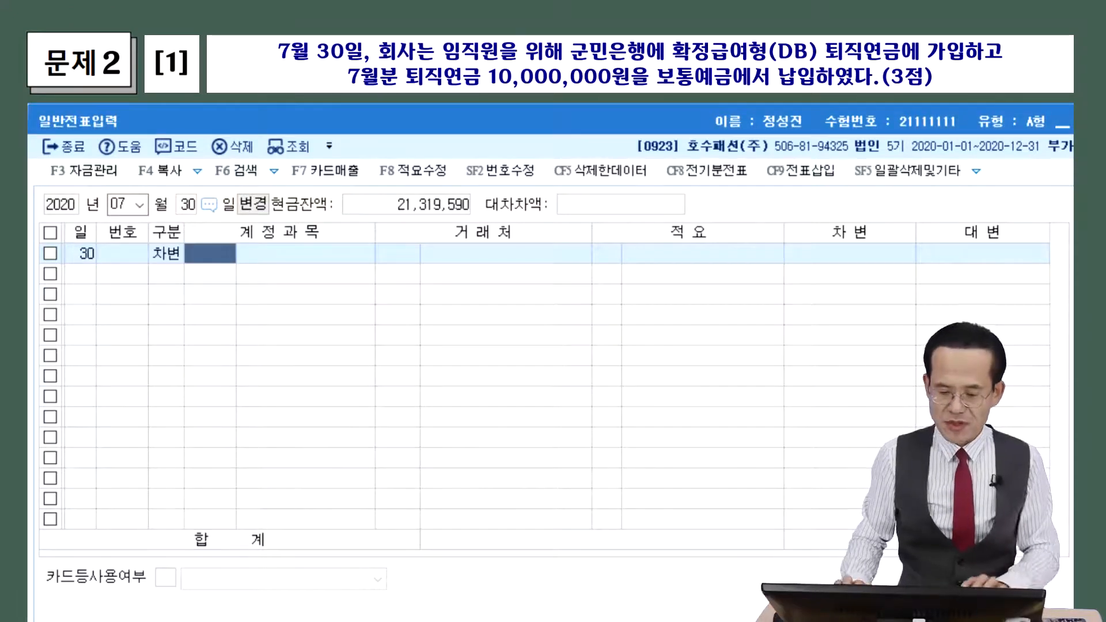
key(F2)
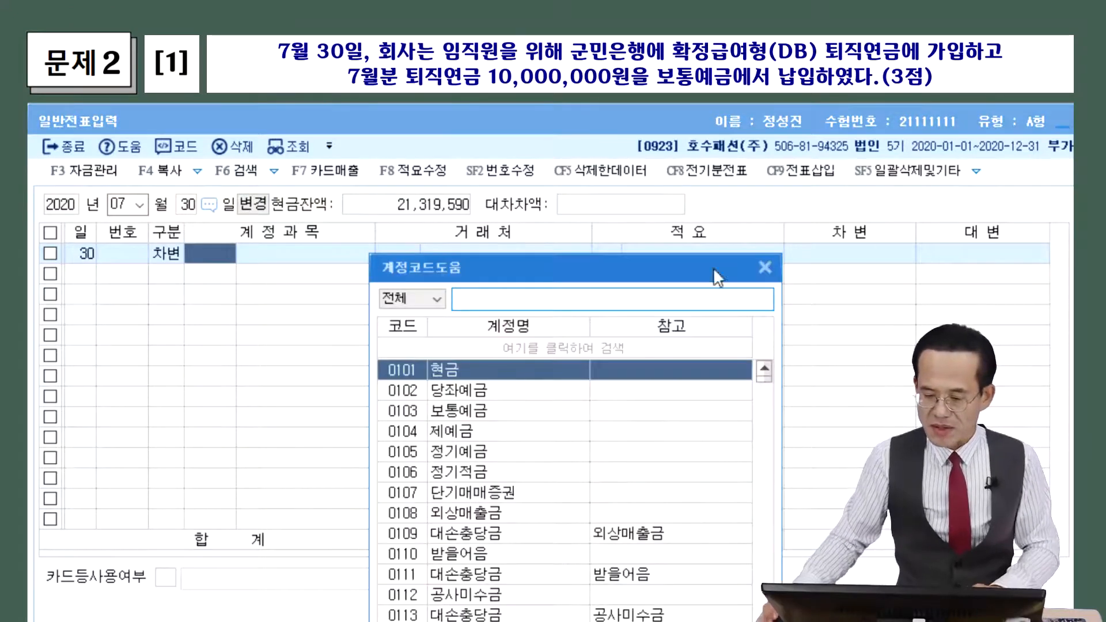
drag(713, 268, 441, 190)
text(ㅌㅚ직연금)
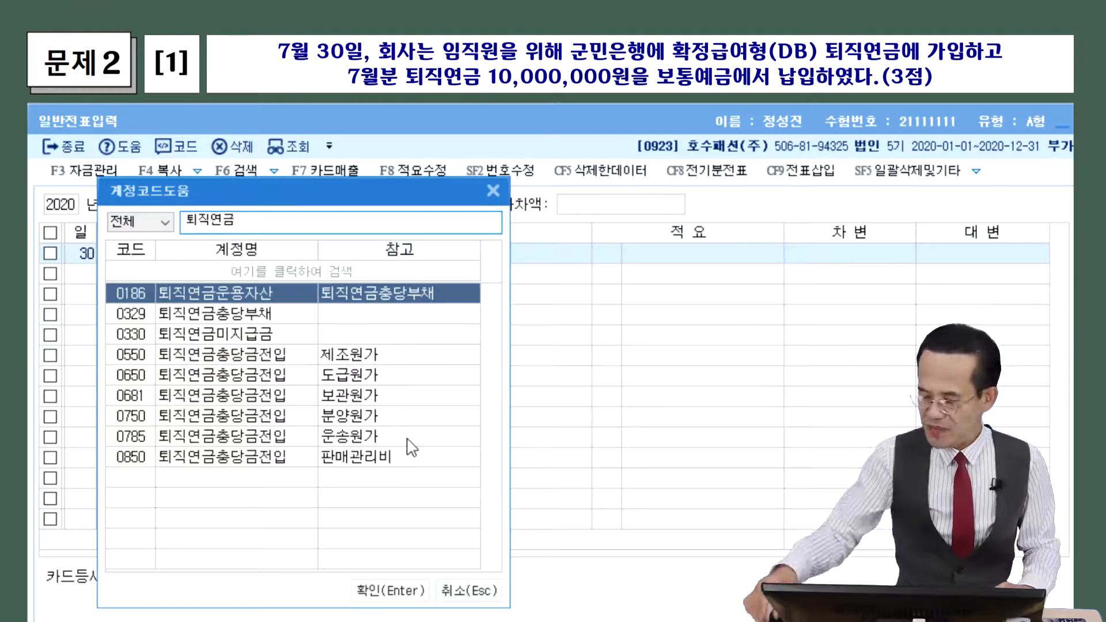
double_click(253, 288)
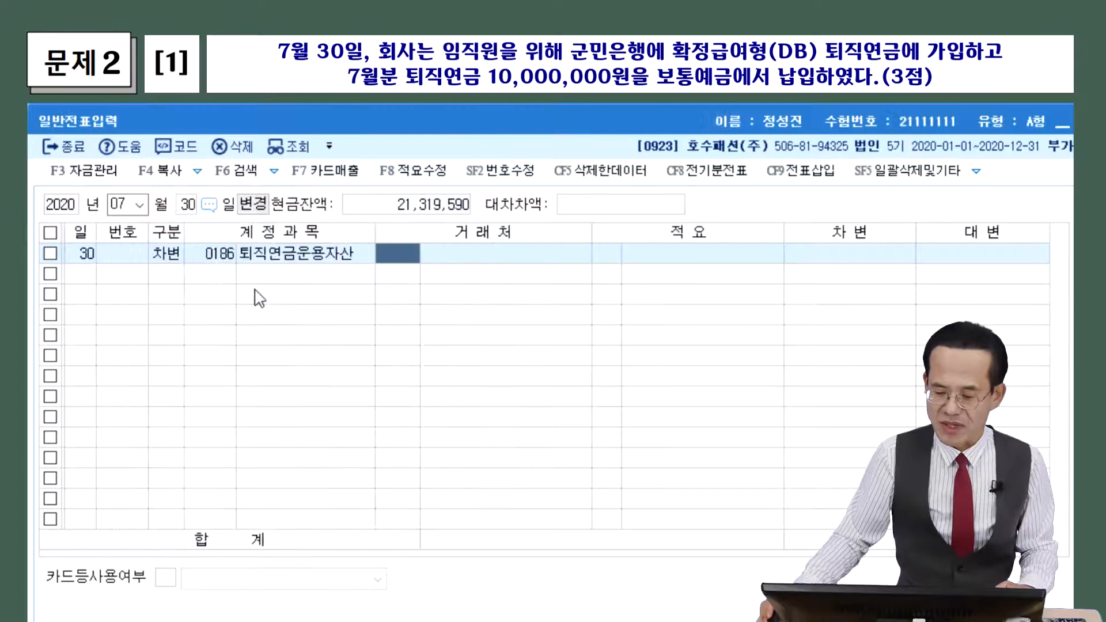
click(836, 254)
text(10000000)
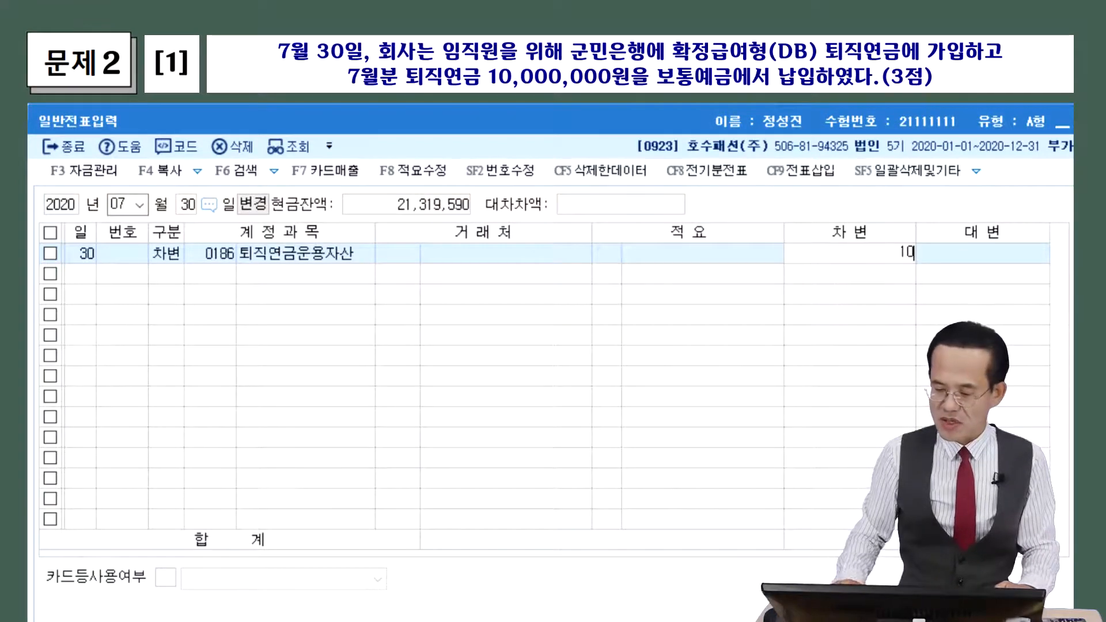
key(Return)
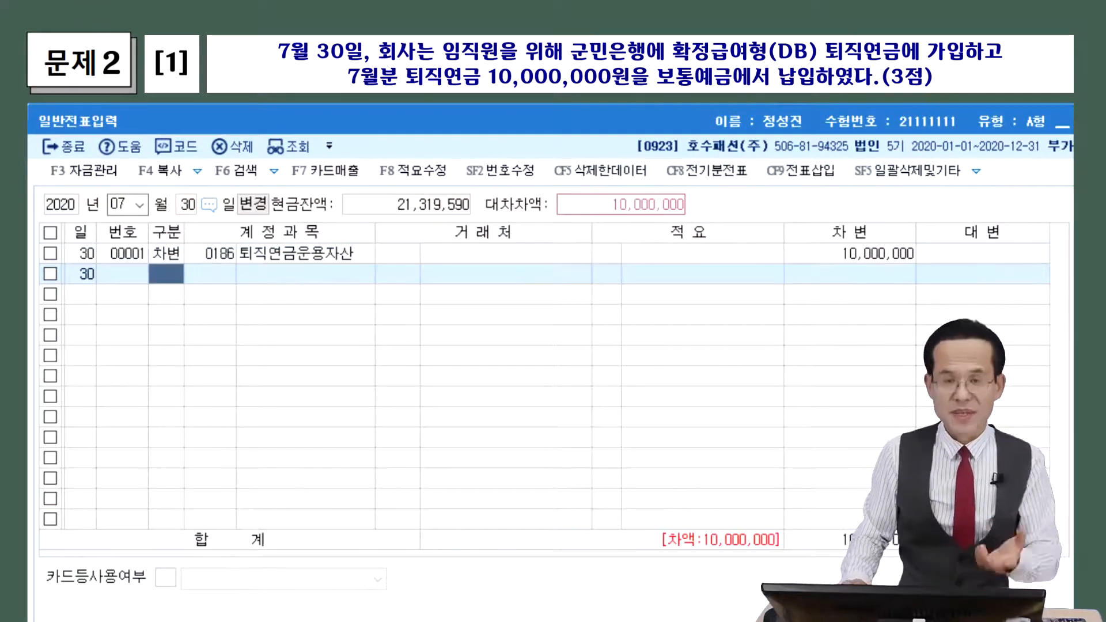
Credit 0103 보통예금 for the matching 10,000,000
text(4)
key(Return)
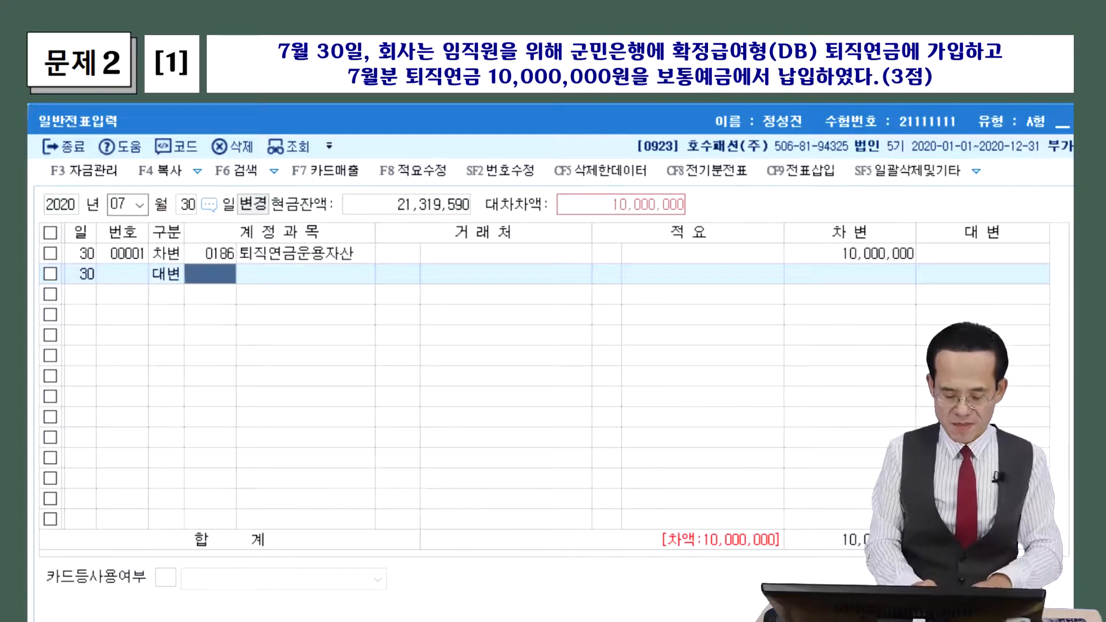
key(F2)
text(보통)
key(Return)
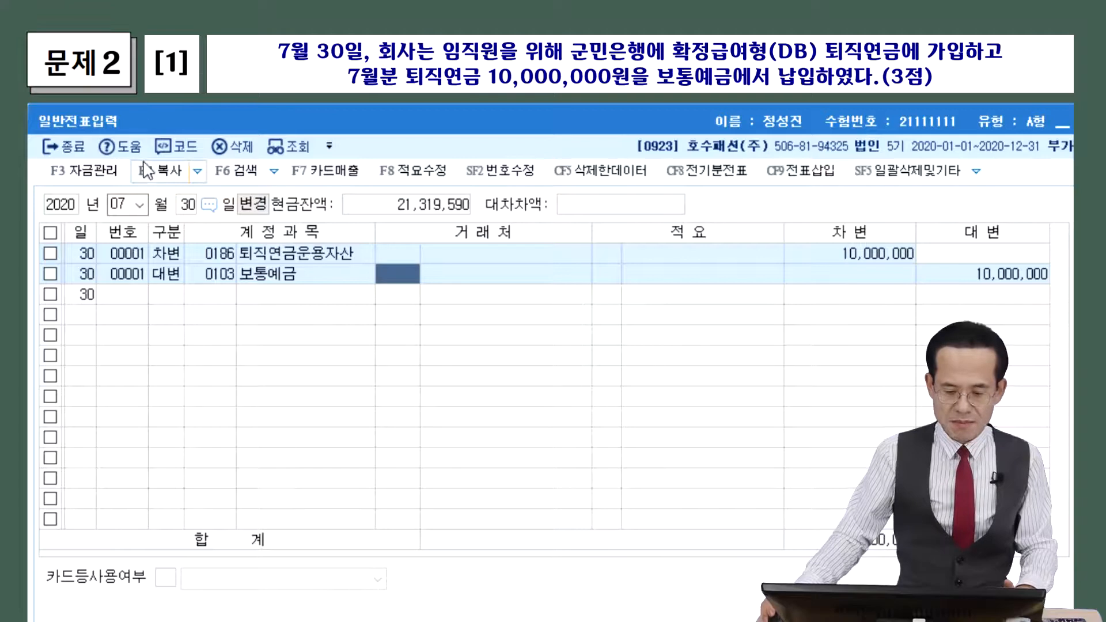
Switch the entry month to August
click(122, 205)
text(8)
key(Return)
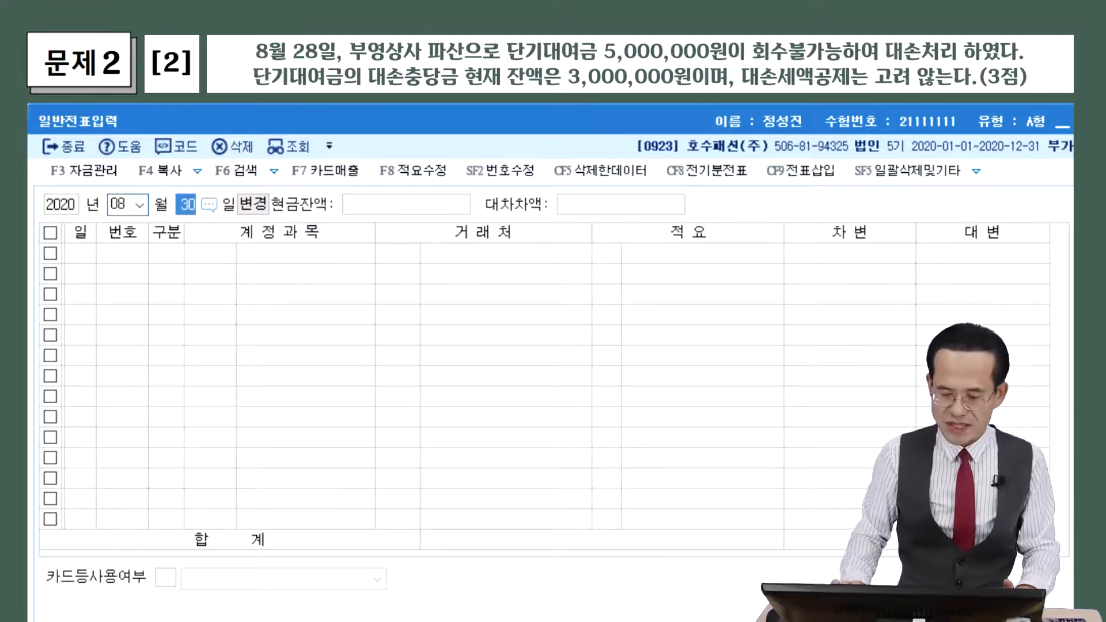
Start an August 28 row as a 차변 line with the account code lookup open
text(28)
key(Return)
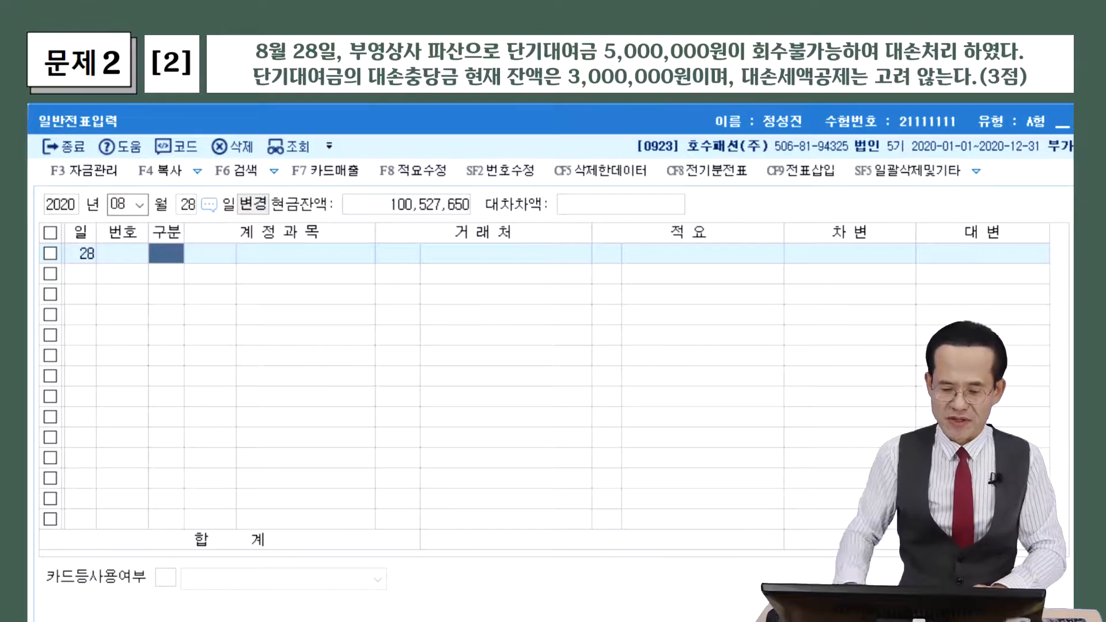
text(3)
key(Return)
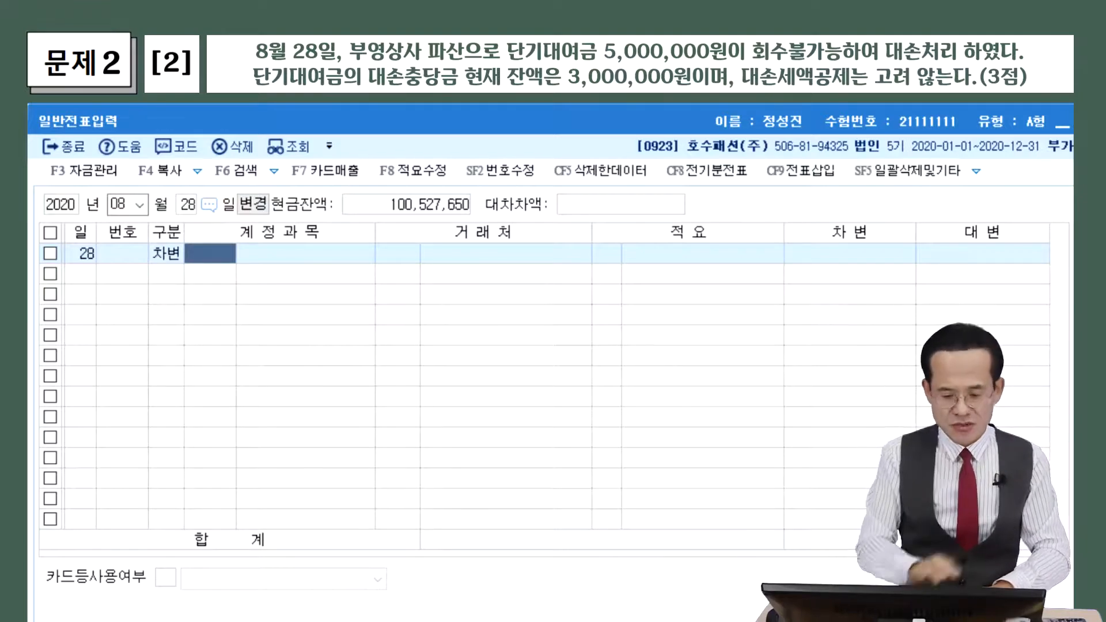
key(F2)
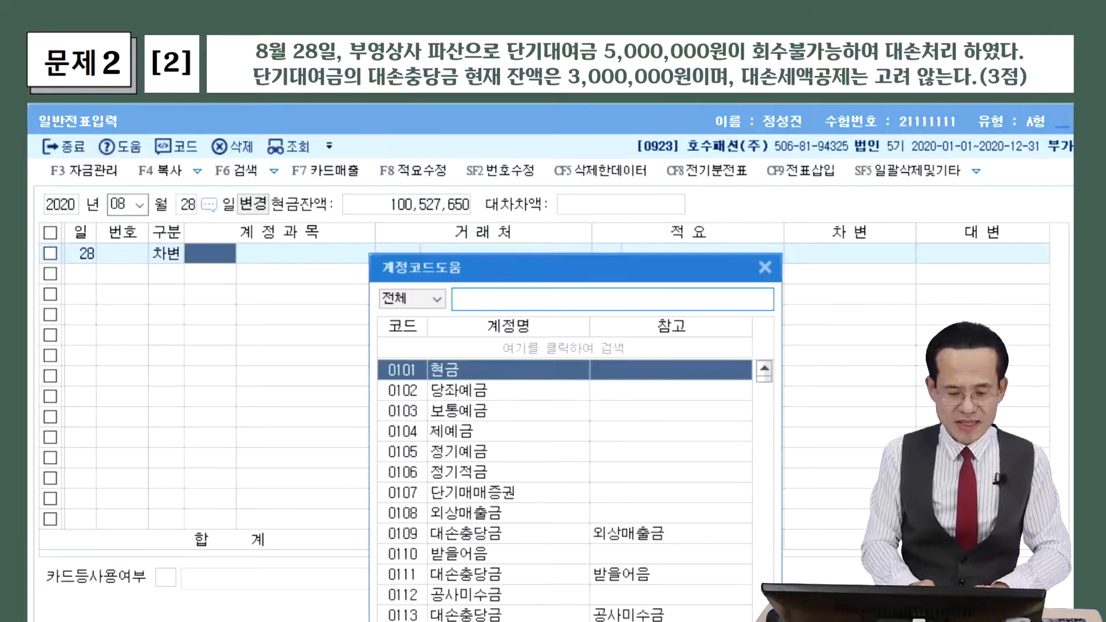
Debit 0115 대손충당금 (단기대여금 allowance) for 3,000,000 on August 28
text(대손충당금)
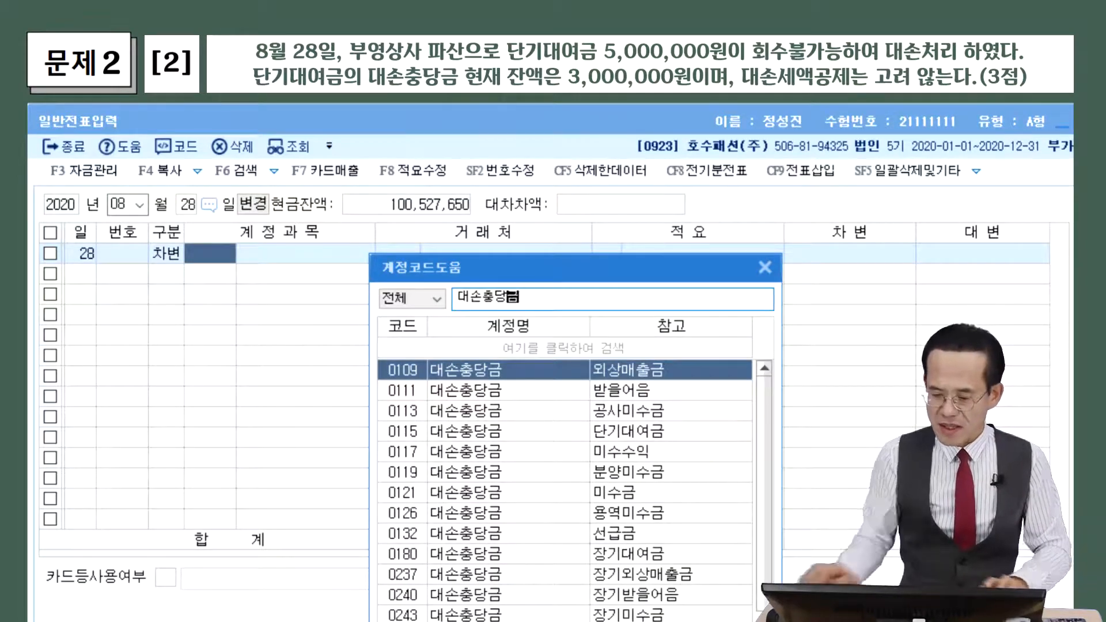
drag(507, 275, 225, 158)
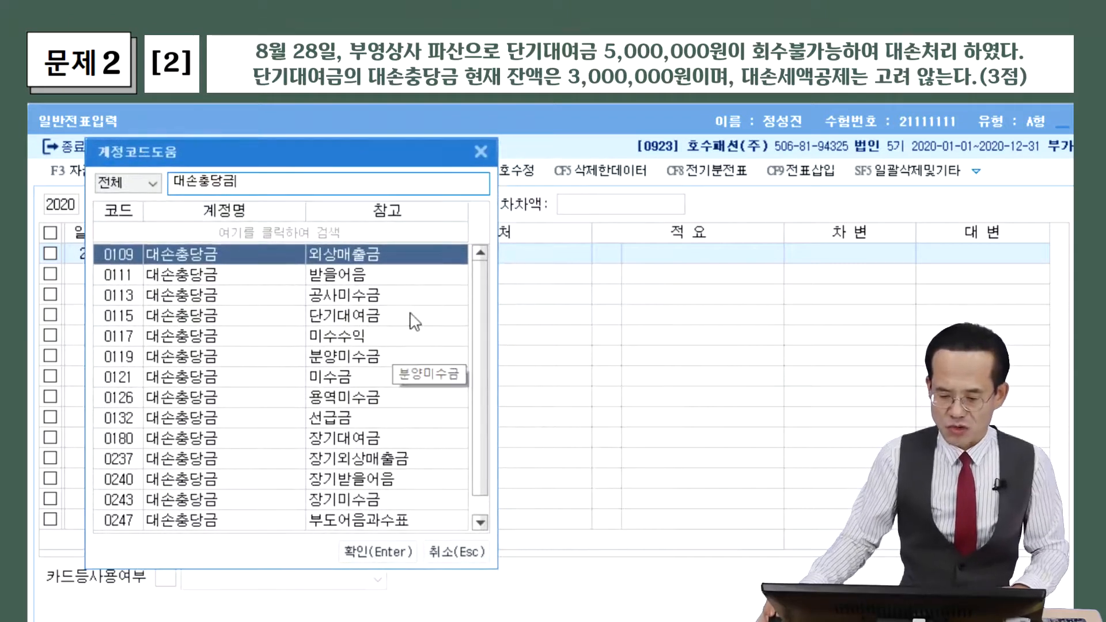
scroll(412, 323, down, 1)
scroll(411, 322, up, 1)
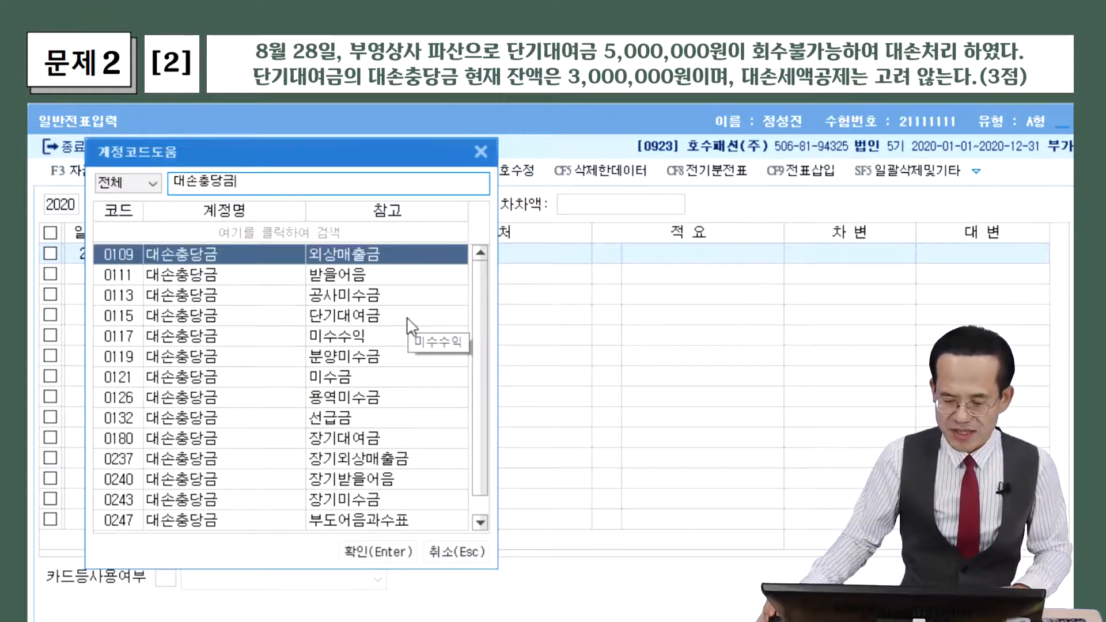
scroll(412, 322, down, 1)
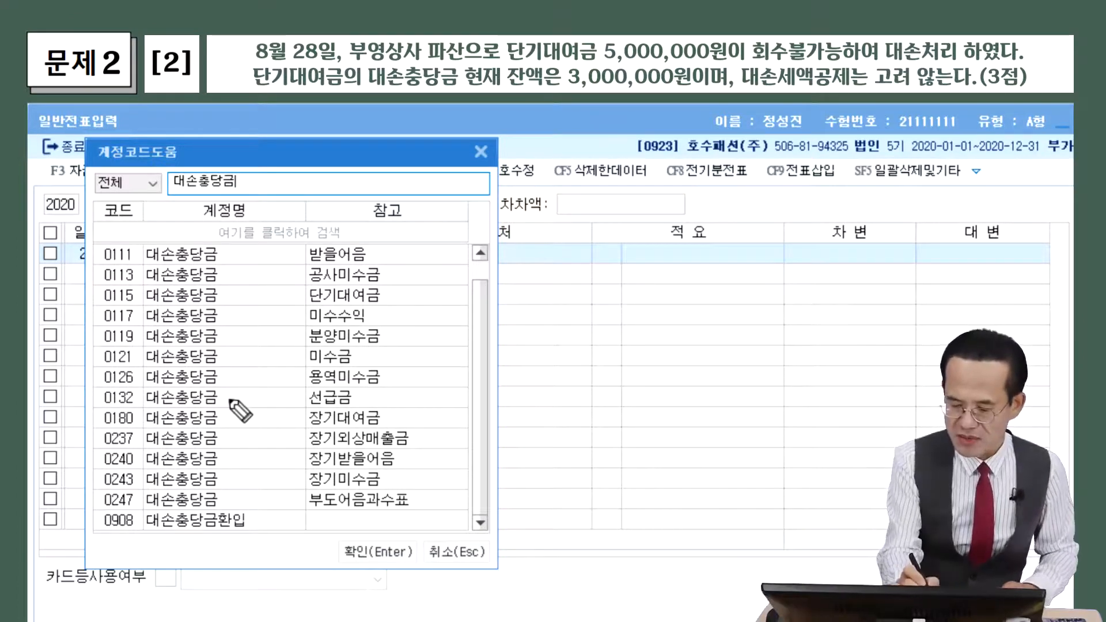
drag(104, 310, 391, 313)
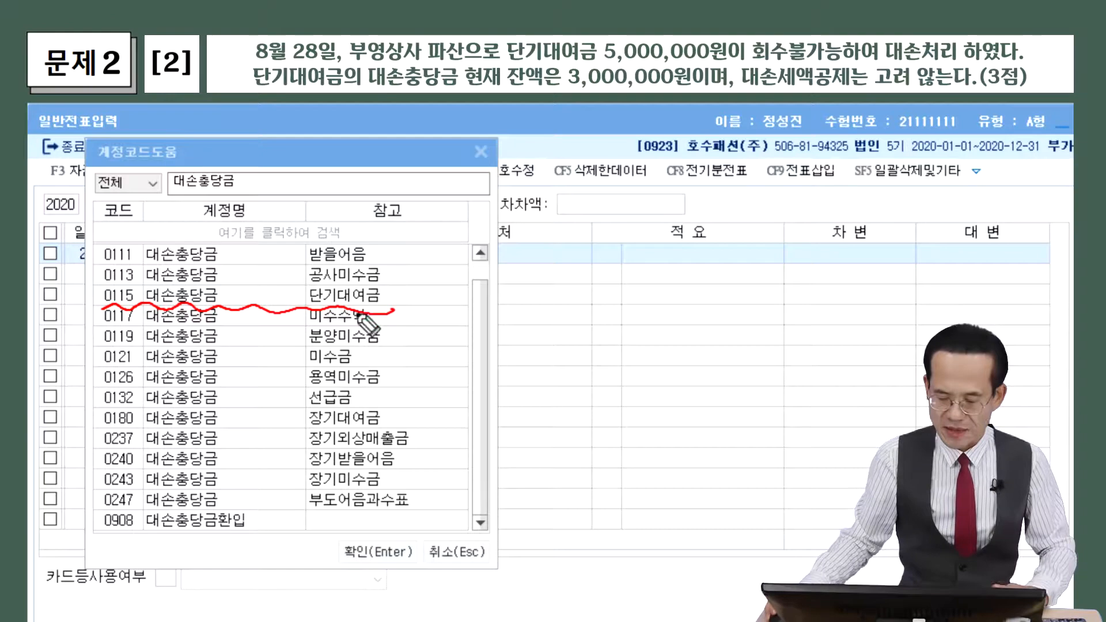
click(167, 295)
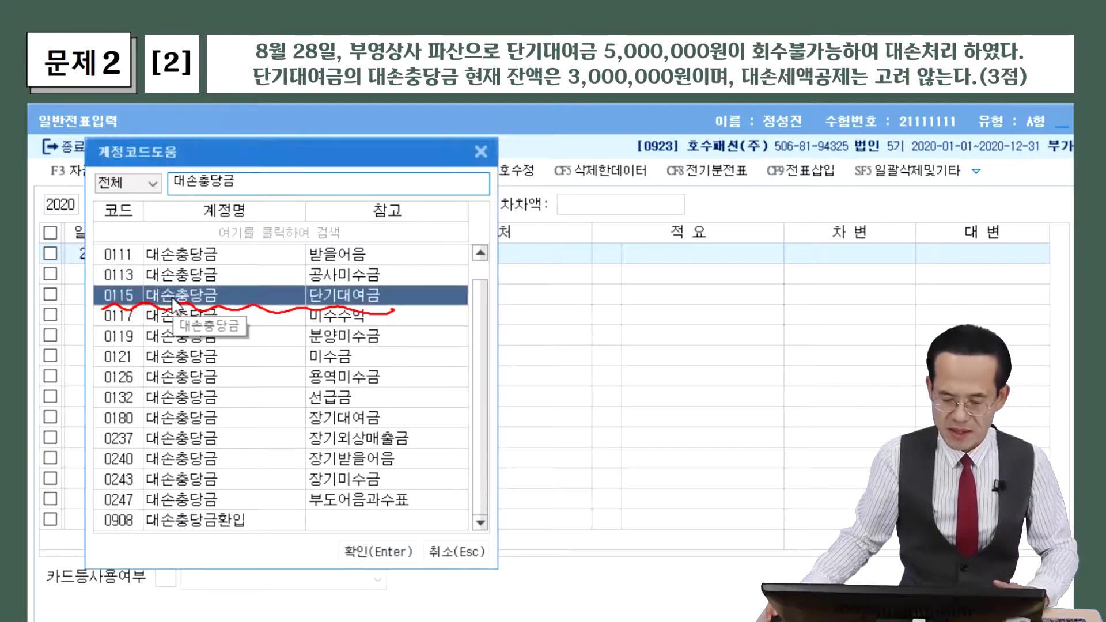
double_click(123, 295)
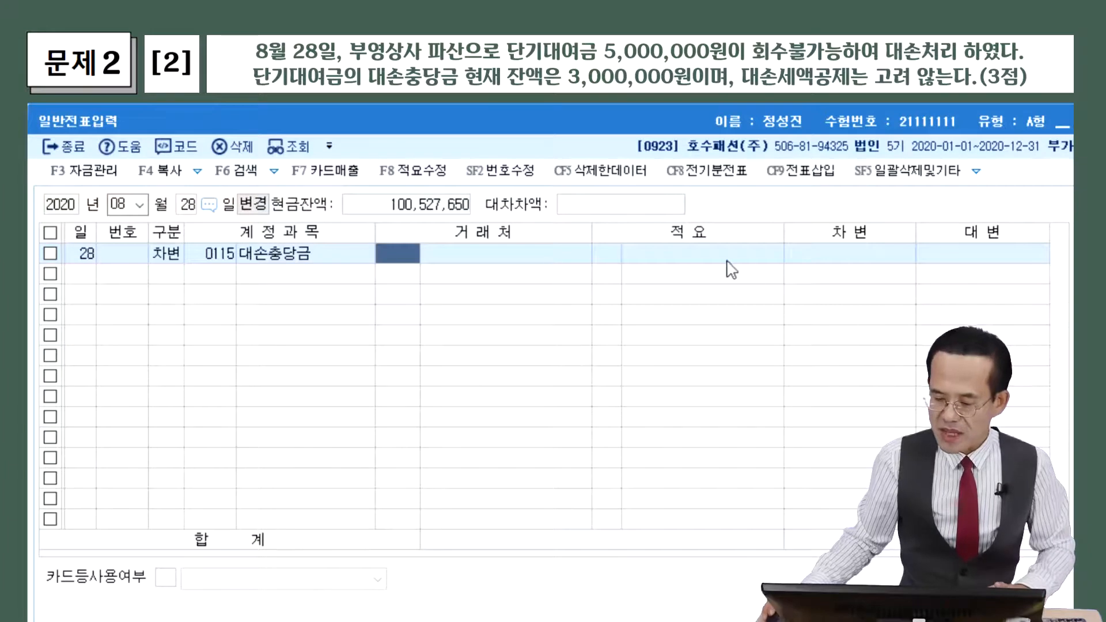
click(833, 254)
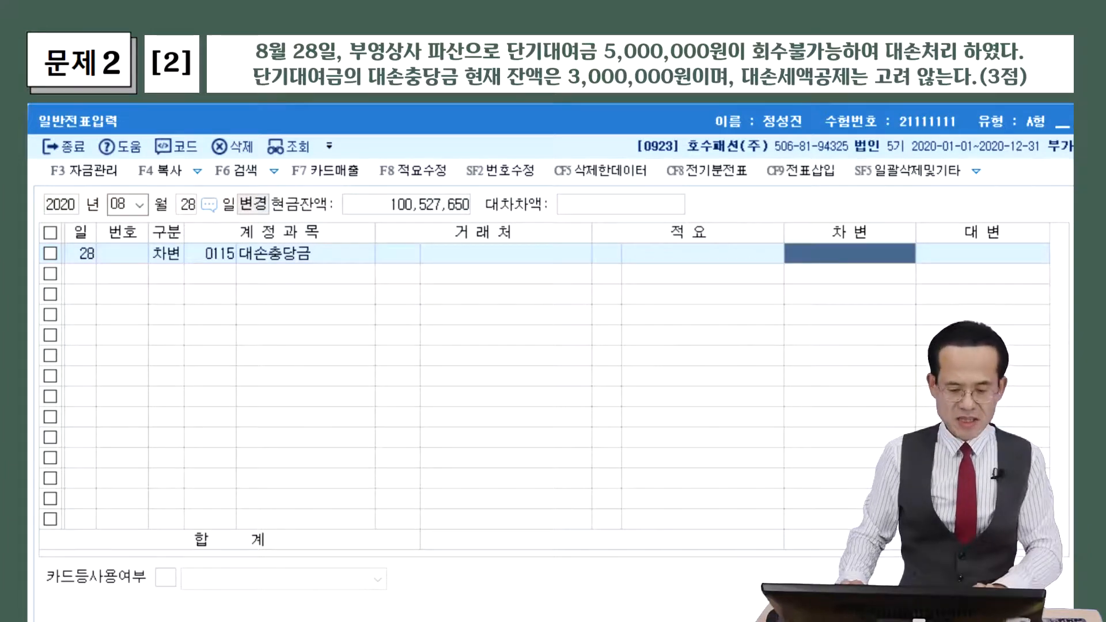
text(3000000)
key(Return)
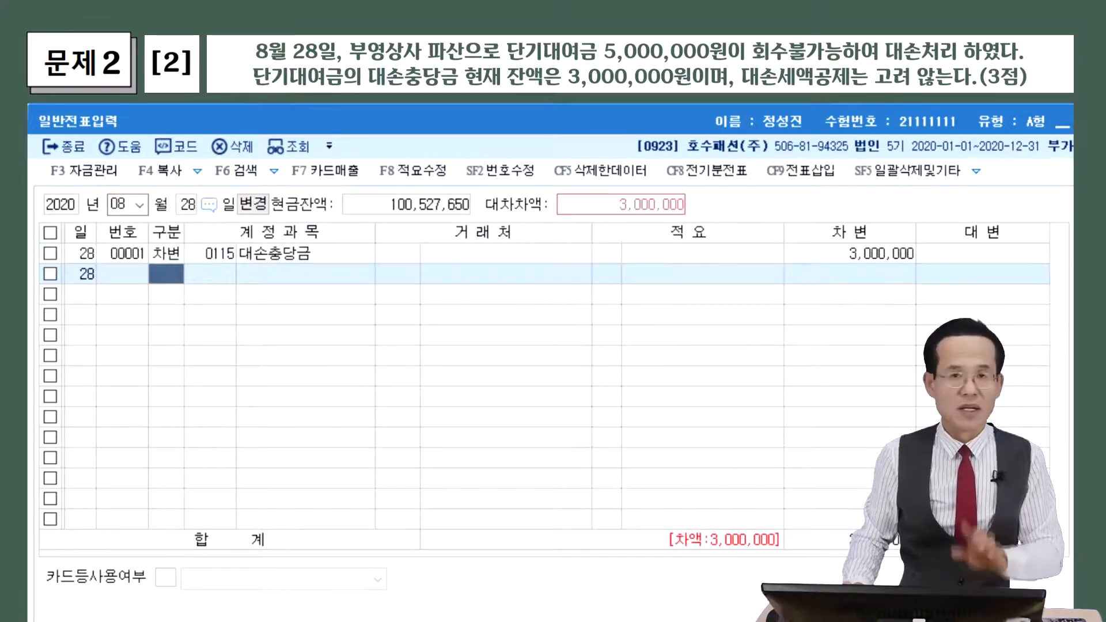
Start a second debit line and search the account list for 대손상각
text(3)
key(Return)
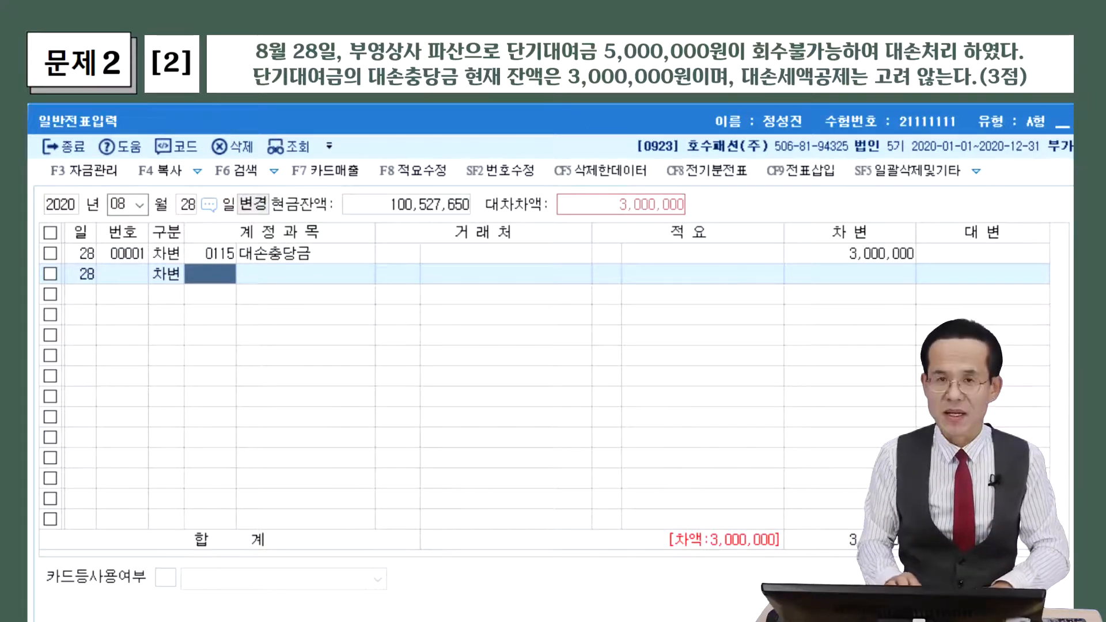
key(F2)
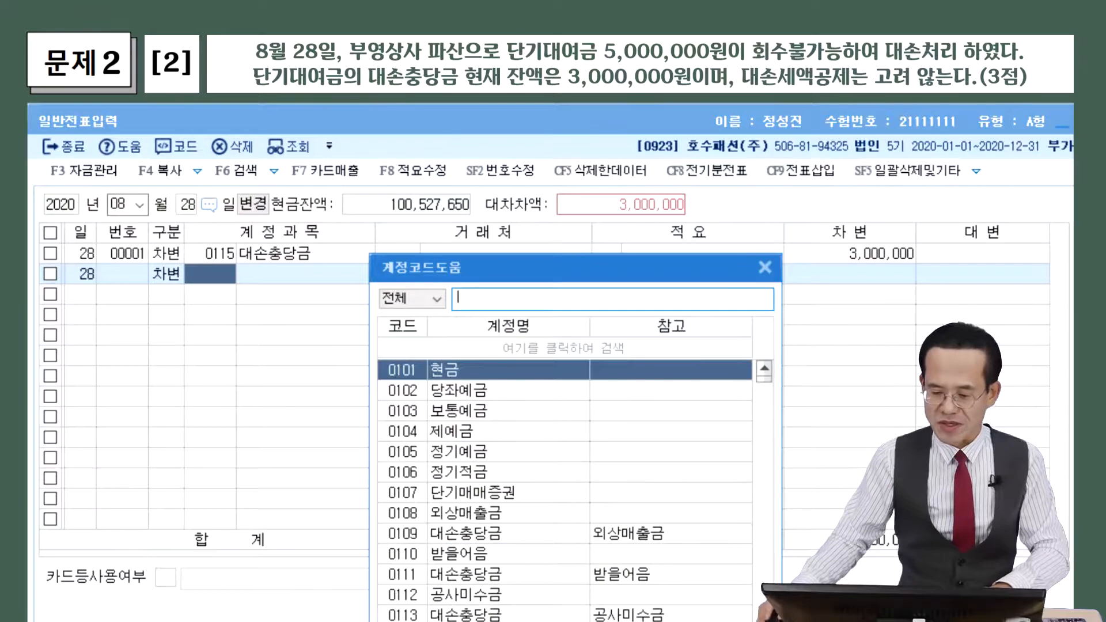
drag(565, 265, 303, 159)
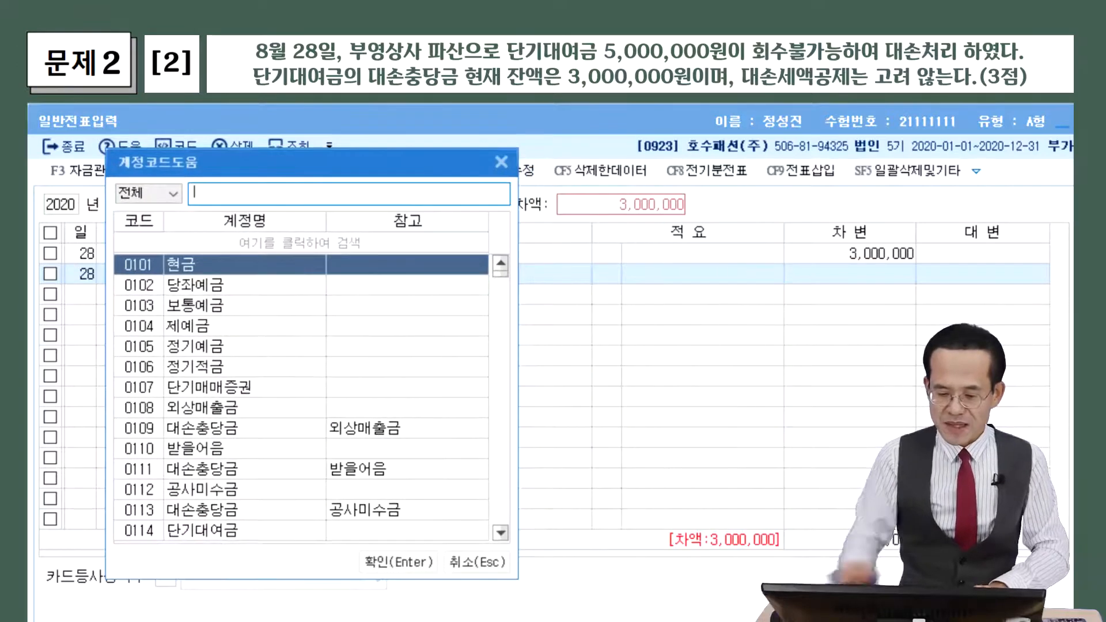
text(ㄷ)
key(BackSpace)
text(대손상각)
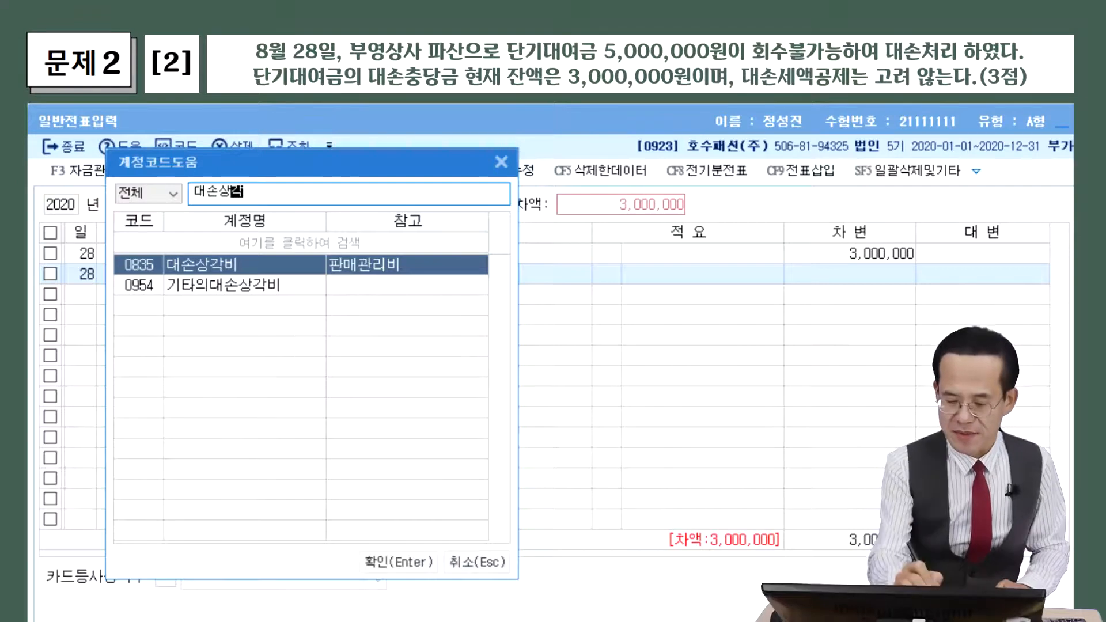
Handwrite a reminder: 기타의대손상각비 is for non-trade 미수금 and 대여금, not 매출채권
mouse_move(166, 313)
mouse_down()
mouse_move(155, 327)
mouse_move(167, 325)
mouse_up()
drag(174, 313, 175, 325)
mouse_move(175, 319)
mouse_down()
mouse_move(175, 334)
mouse_move(211, 340)
mouse_move(264, 318)
mouse_up()
mouse_move(278, 314)
mouse_down()
mouse_move(277, 337)
mouse_move(295, 316)
mouse_move(311, 334)
mouse_up()
mouse_move(201, 344)
mouse_down()
mouse_move(152, 341)
mouse_move(248, 343)
mouse_up()
mouse_move(171, 359)
mouse_down()
mouse_move(173, 372)
mouse_move(236, 380)
mouse_move(261, 364)
mouse_move(298, 382)
mouse_up()
drag(222, 393, 285, 388)
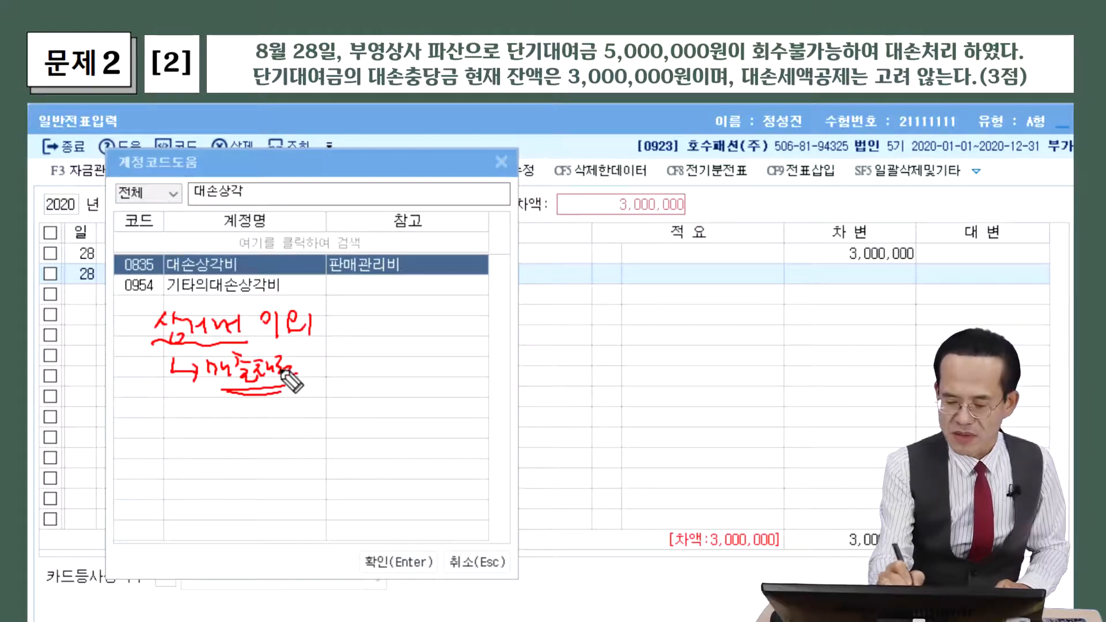
mouse_move(338, 314)
mouse_down()
mouse_move(333, 340)
mouse_move(353, 320)
mouse_move(384, 335)
mouse_move(481, 314)
mouse_move(476, 327)
mouse_move(518, 326)
mouse_up()
drag(528, 304, 531, 329)
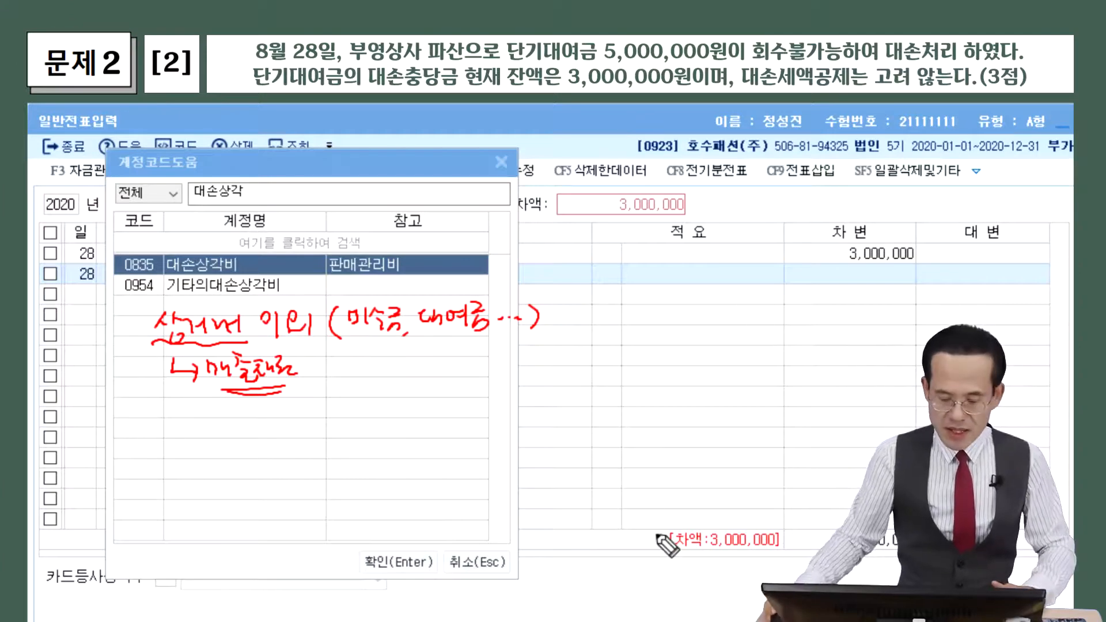
Debit 0954 기타의대손상각비 for 2,000,000
click(202, 286)
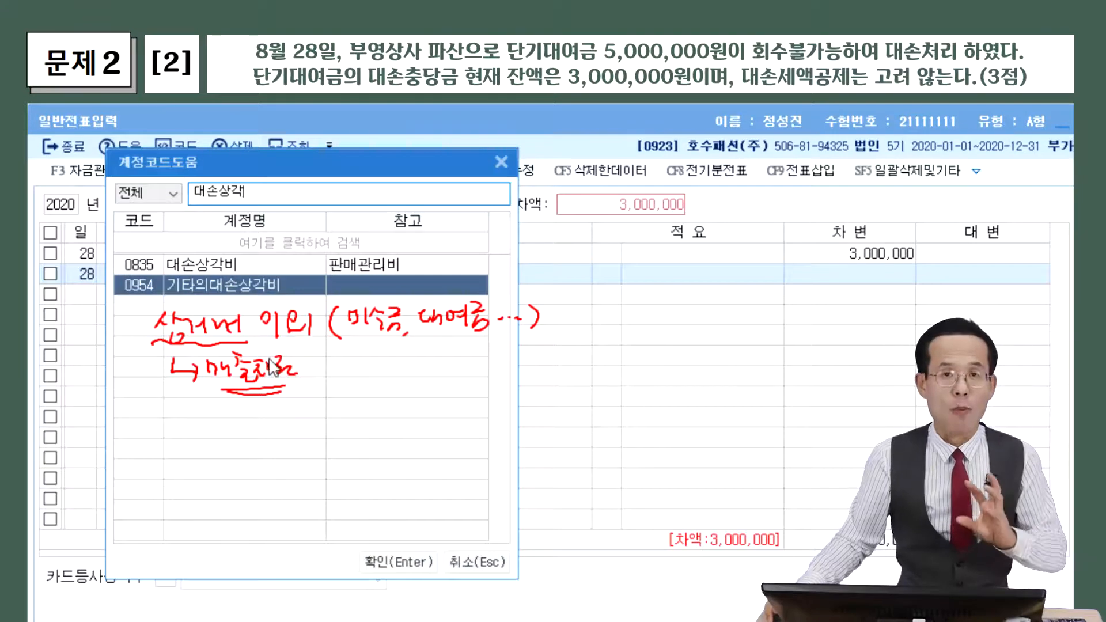
drag(235, 287, 239, 318)
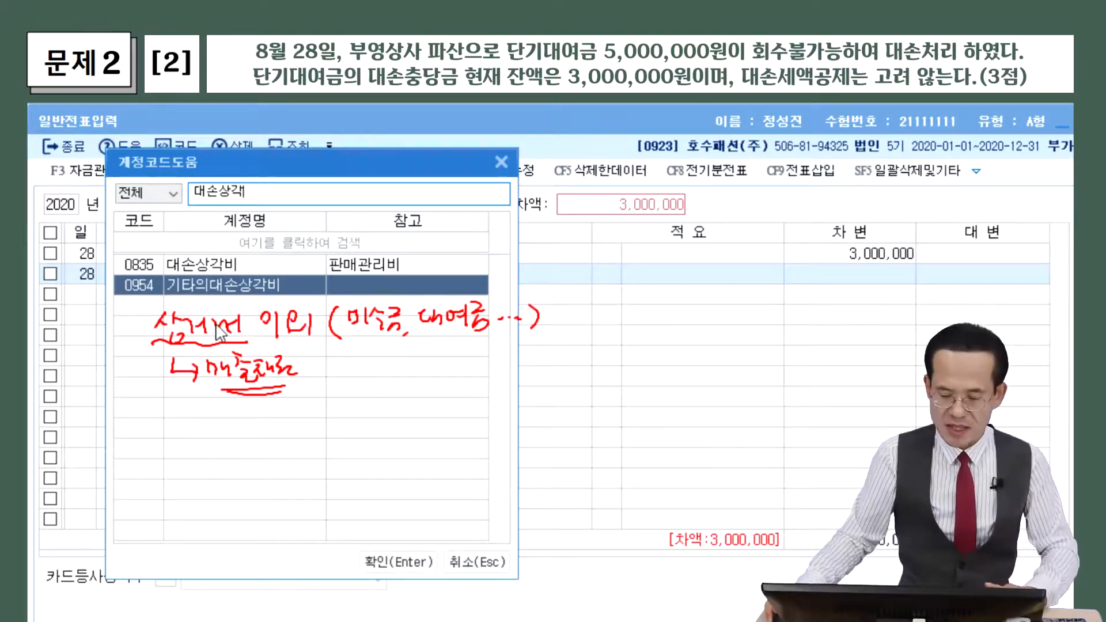
double_click(217, 282)
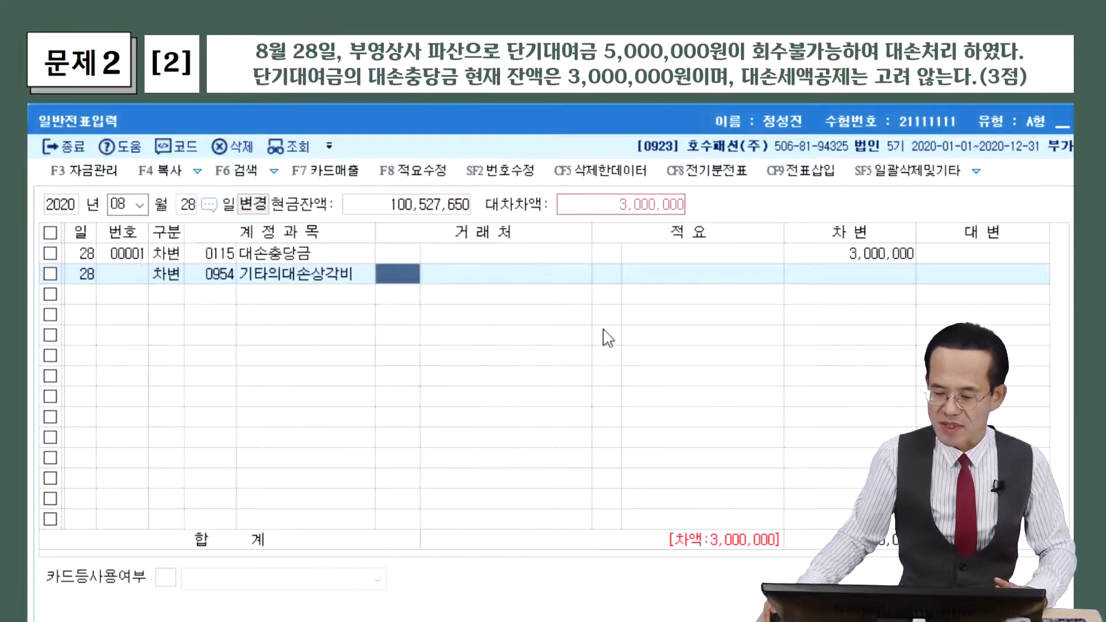
click(850, 274)
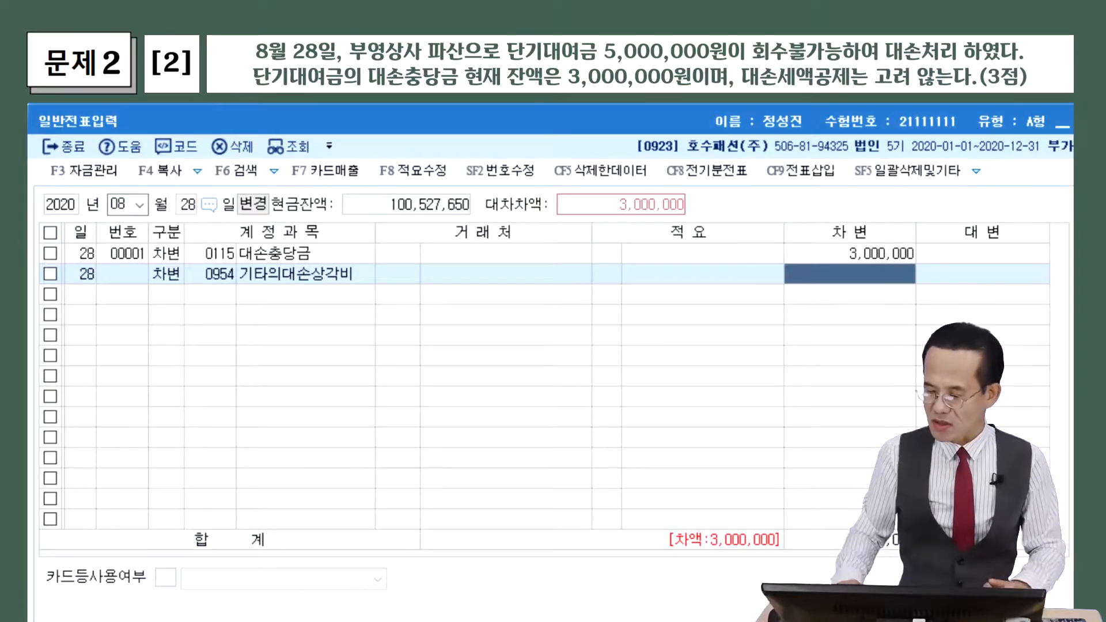
text(2000000)
key(Return)
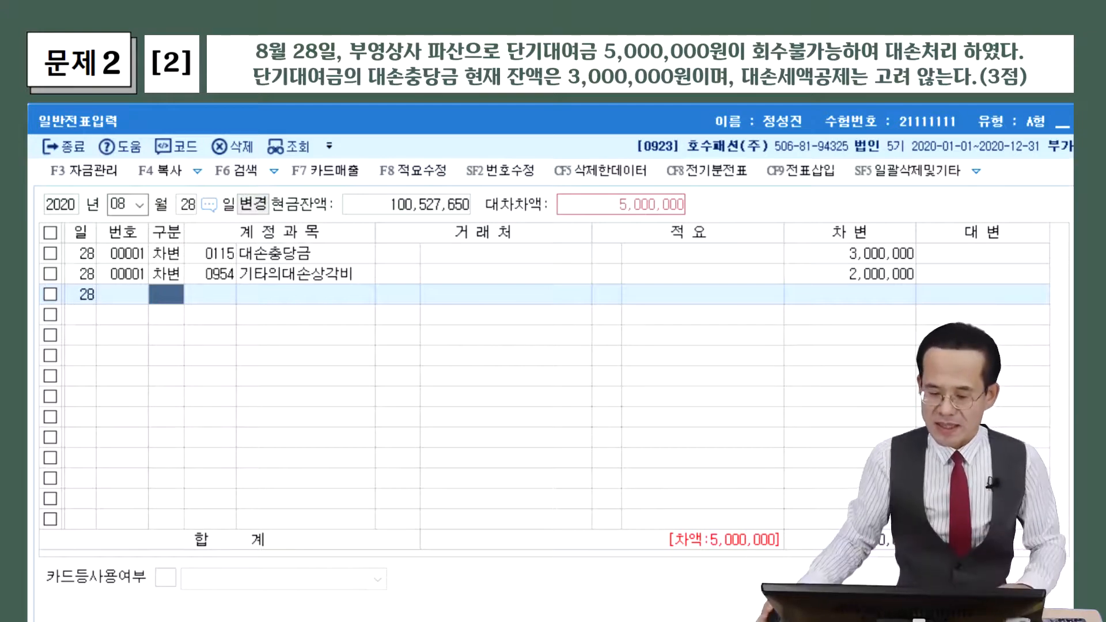
Credit 0114 단기대여금 for 5,000,000 to balance the August 28 voucher
text(4)
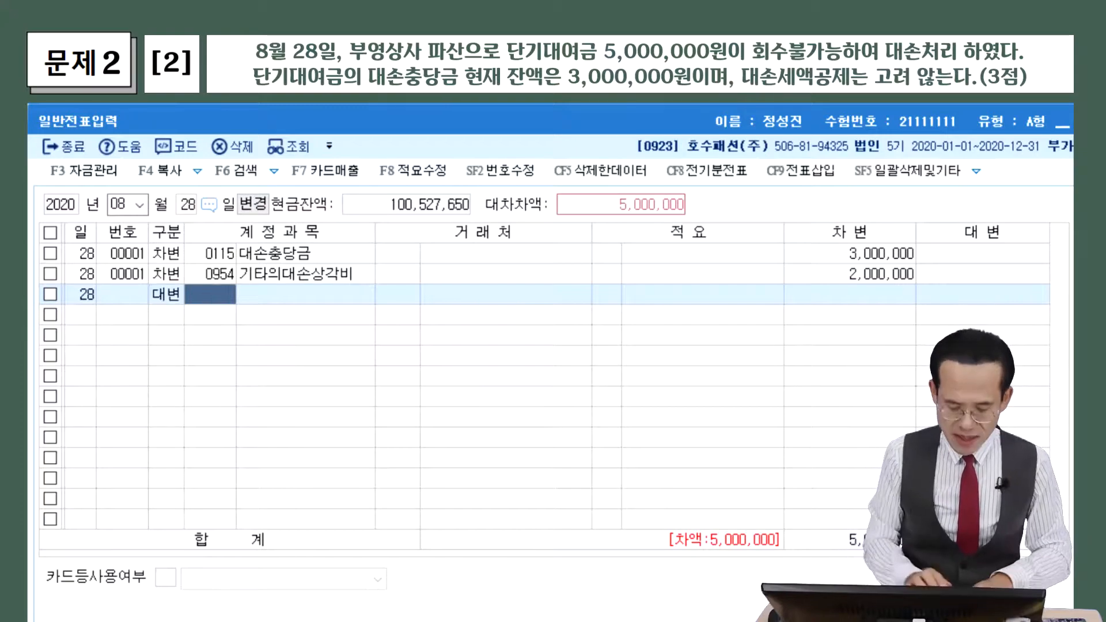
key(F2)
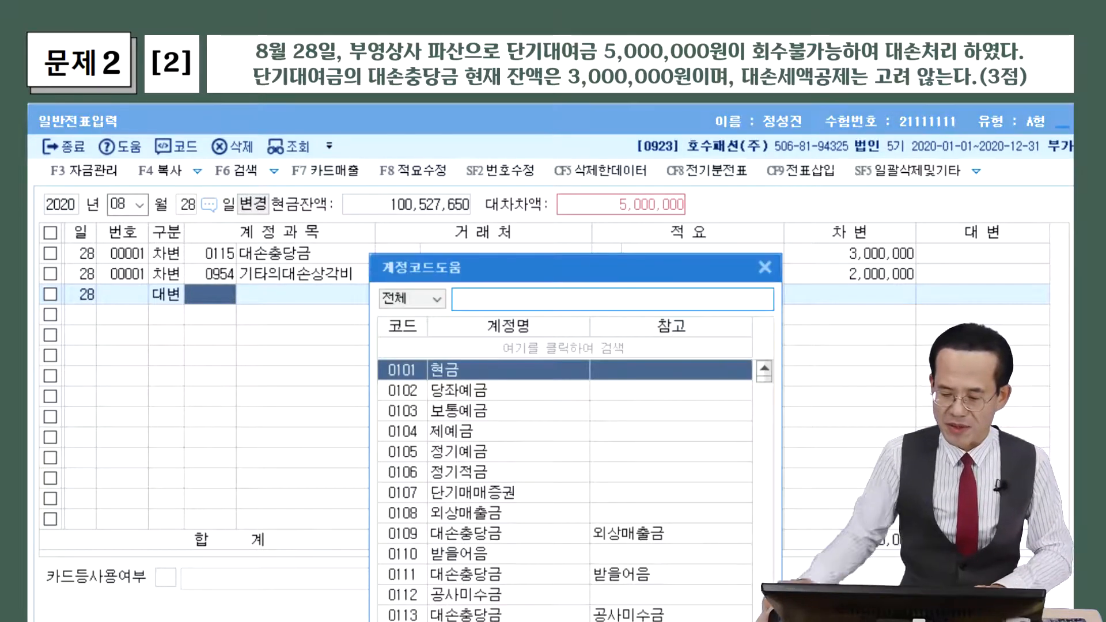
drag(539, 266, 334, 198)
text(단)
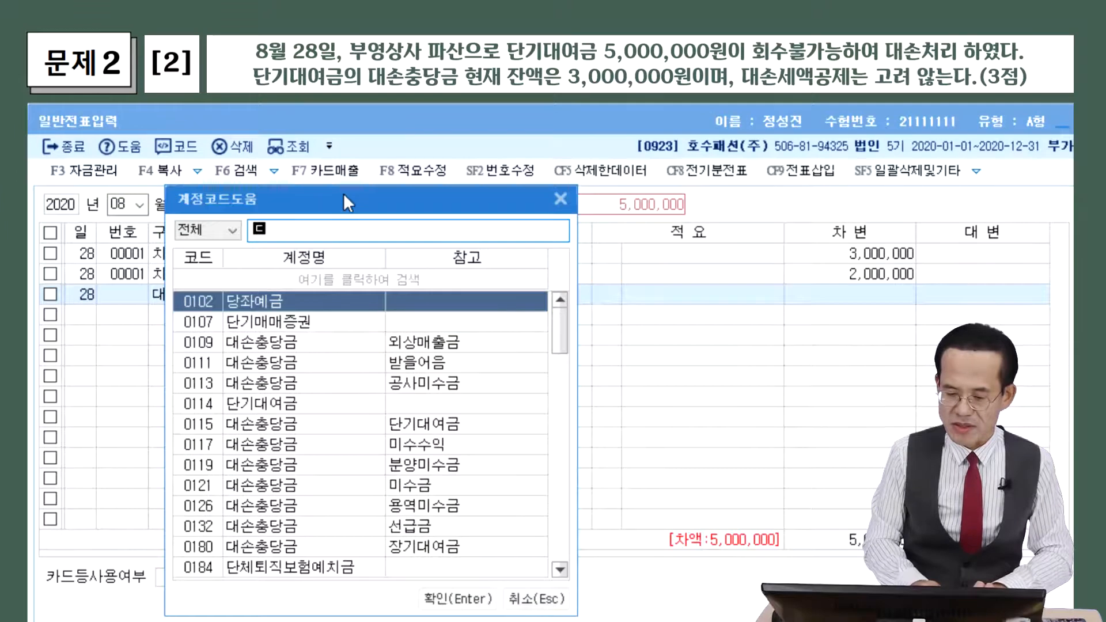
text(기)
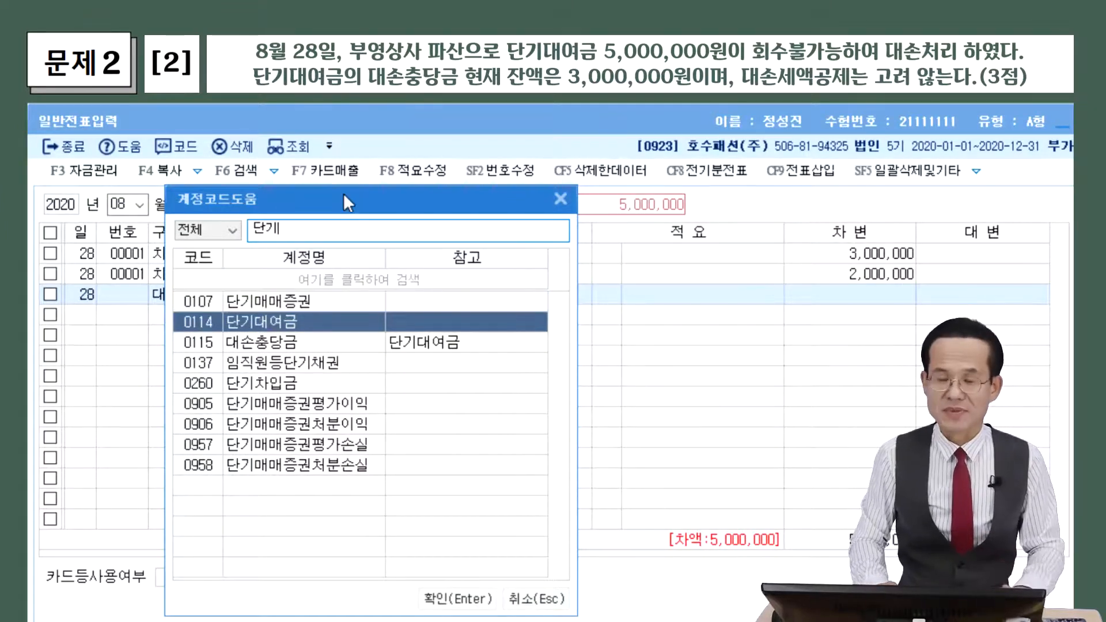
key(Return)
key(Return)
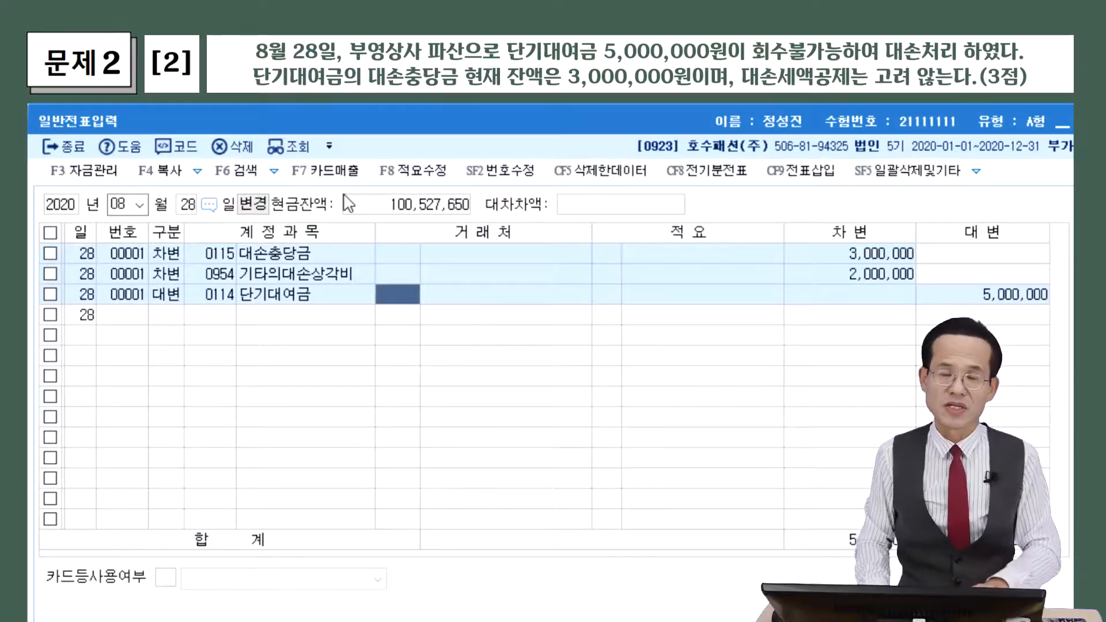
Set 부영상사 as the trading partner on the 단기대여금 credit
key(F2)
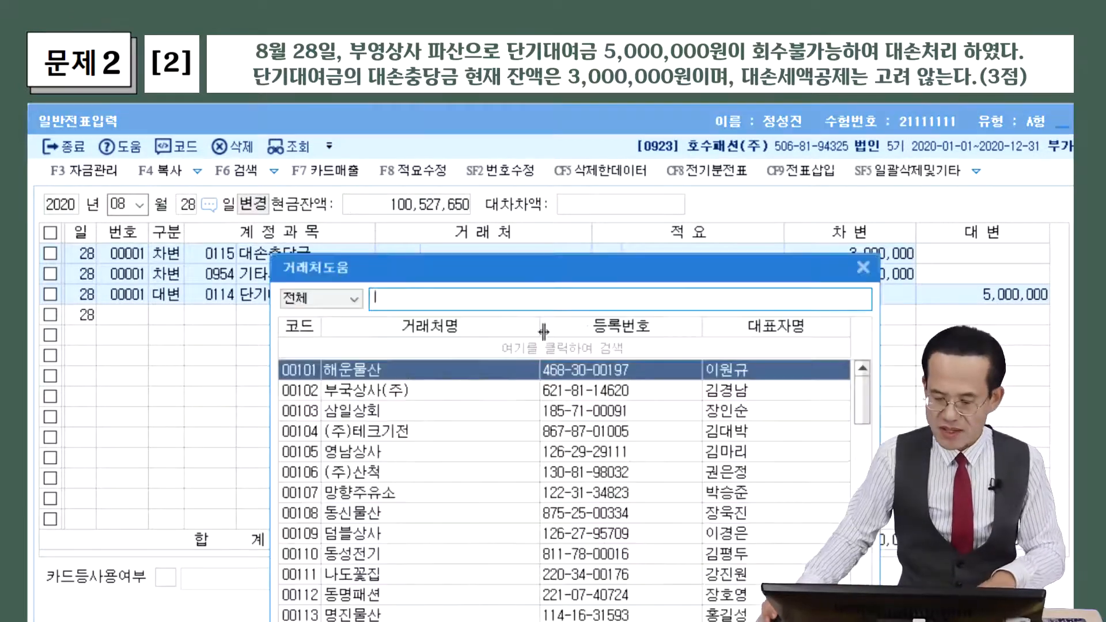
text(부영)
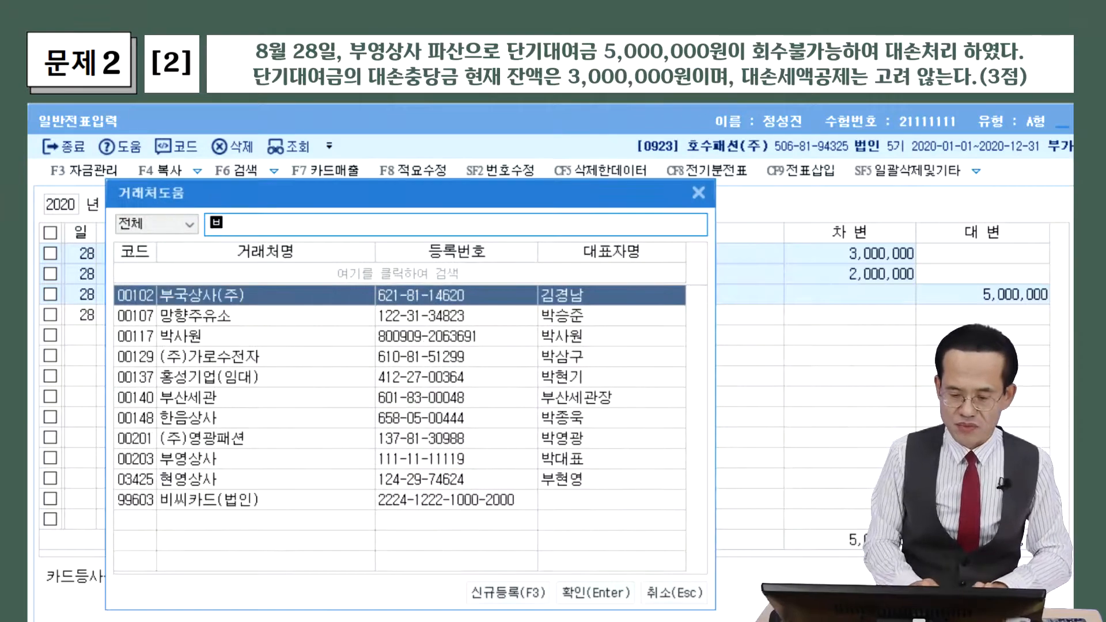
key(Return)
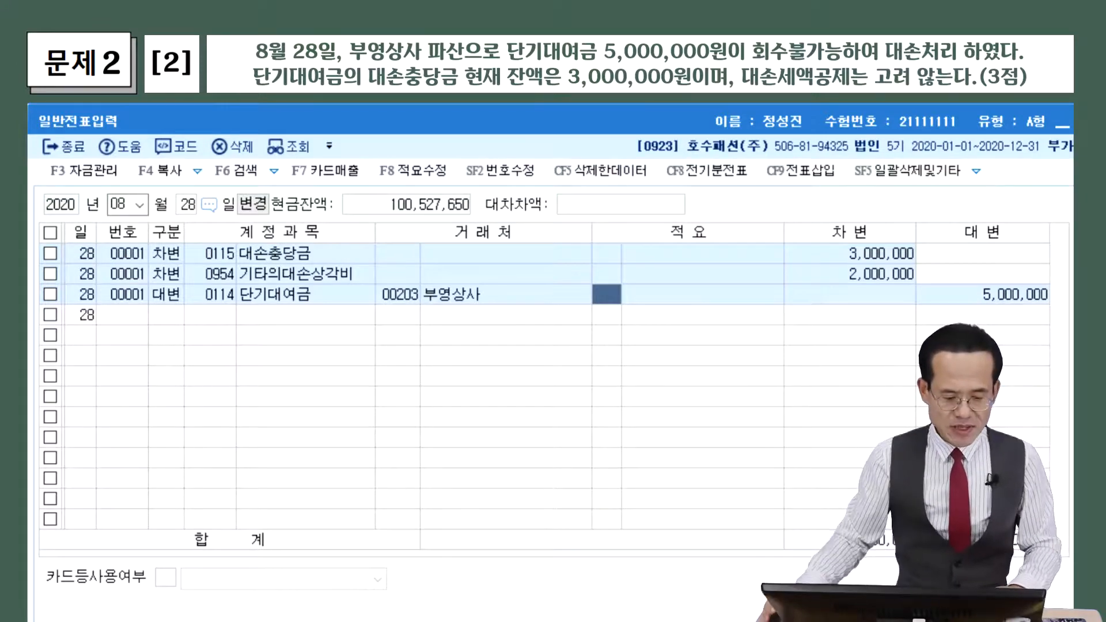
click(122, 207)
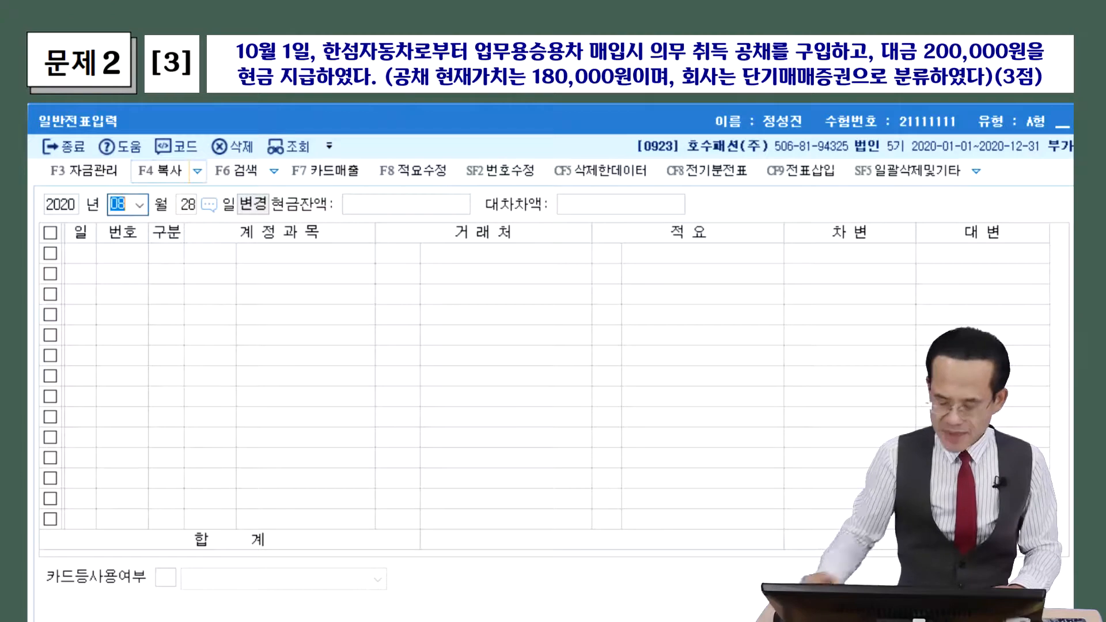
Date the voucher October 1 and debit 0107 단기매매증권 for 180,000
text(101)
key(Return)
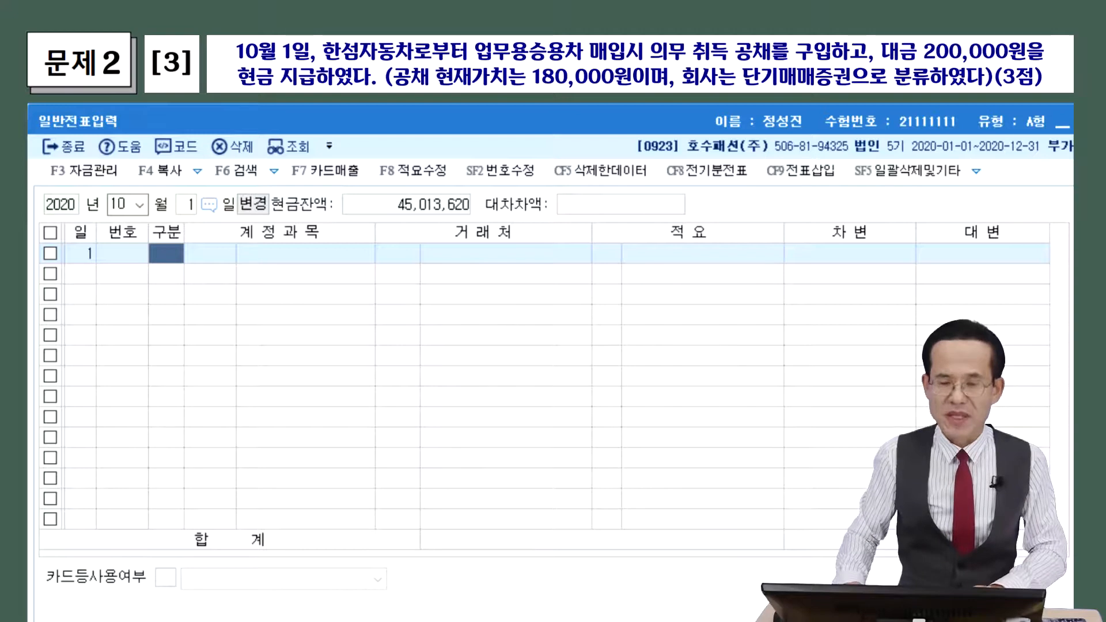
key(3)
key(Return)
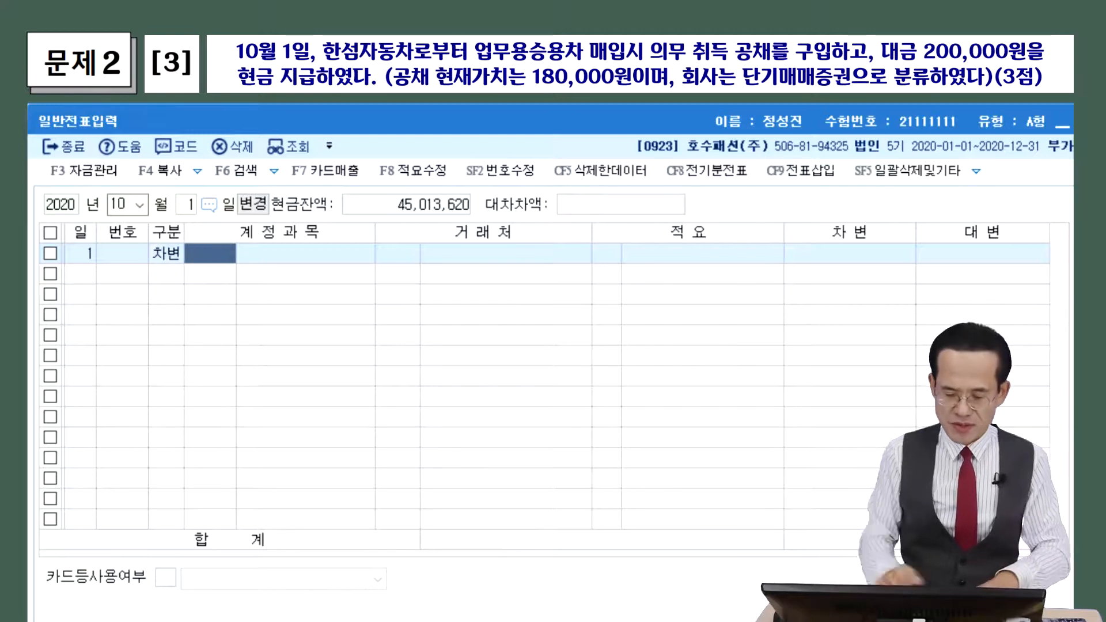
key(F2)
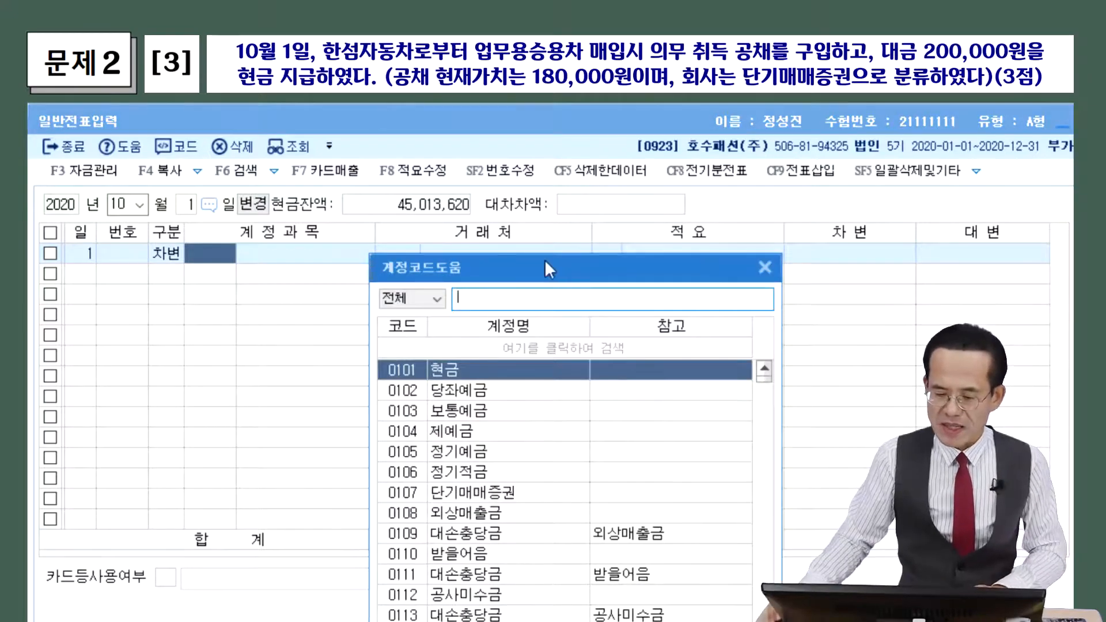
drag(545, 260, 333, 164)
text(단기매매)
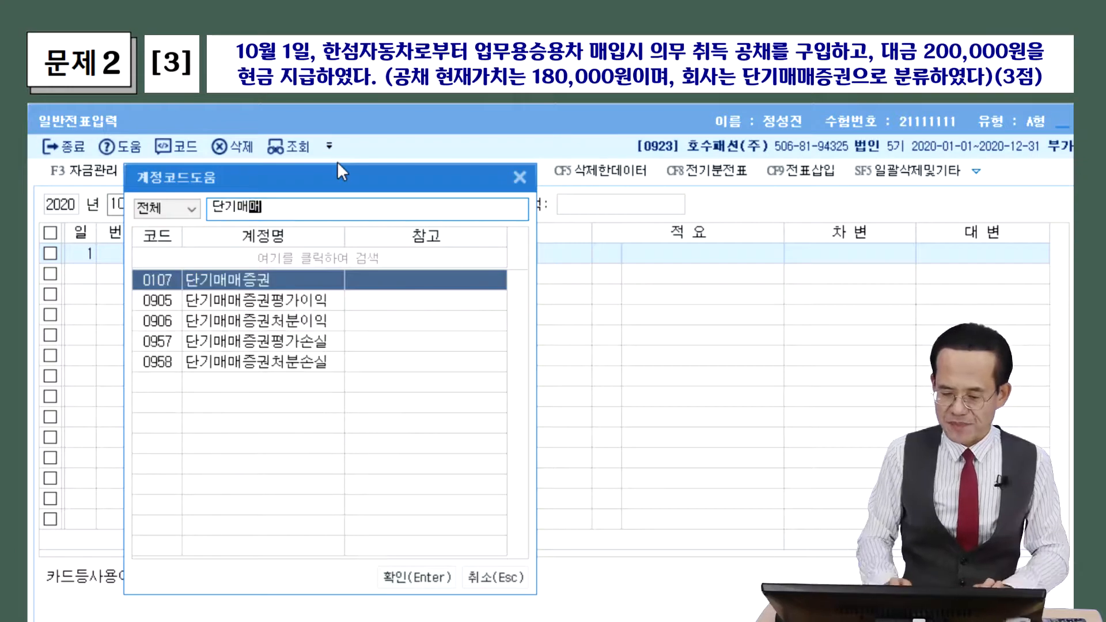
key(Return)
key(Return)
key(Return)
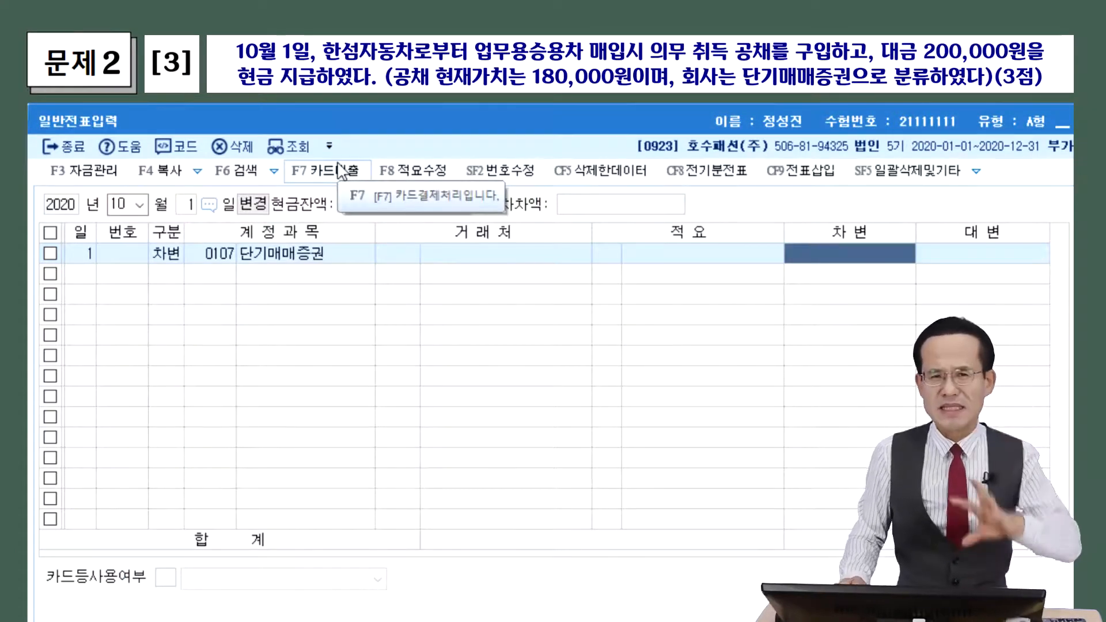
text(1800000)
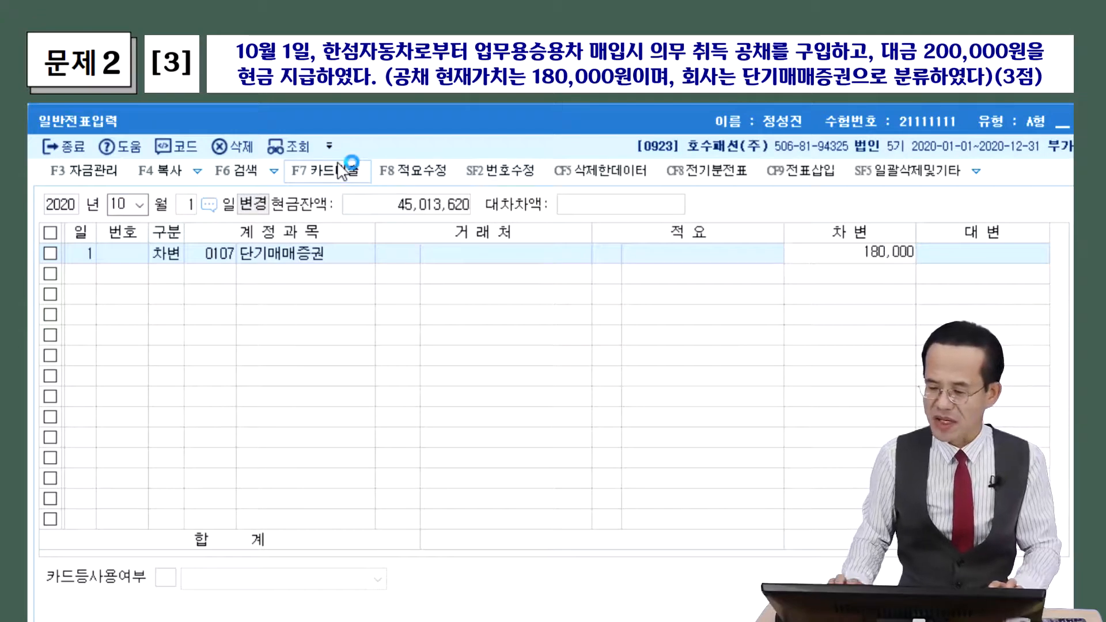
key(Return)
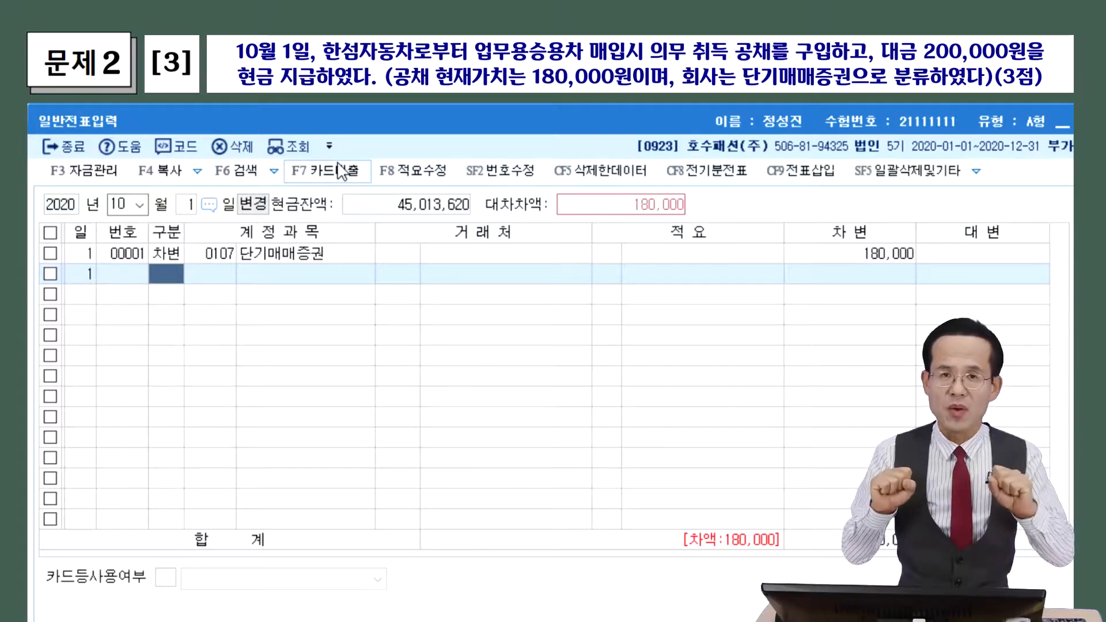
Add a second line crediting 0101 현금 with 200,000 against the securities debit
click(340, 168)
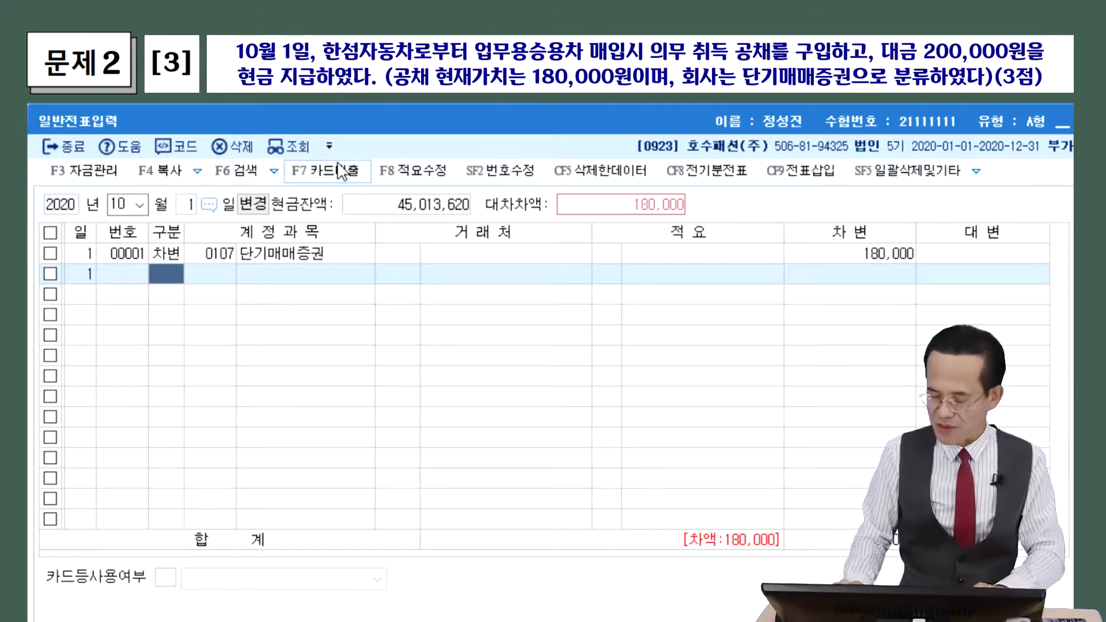
text(4)
key(Return)
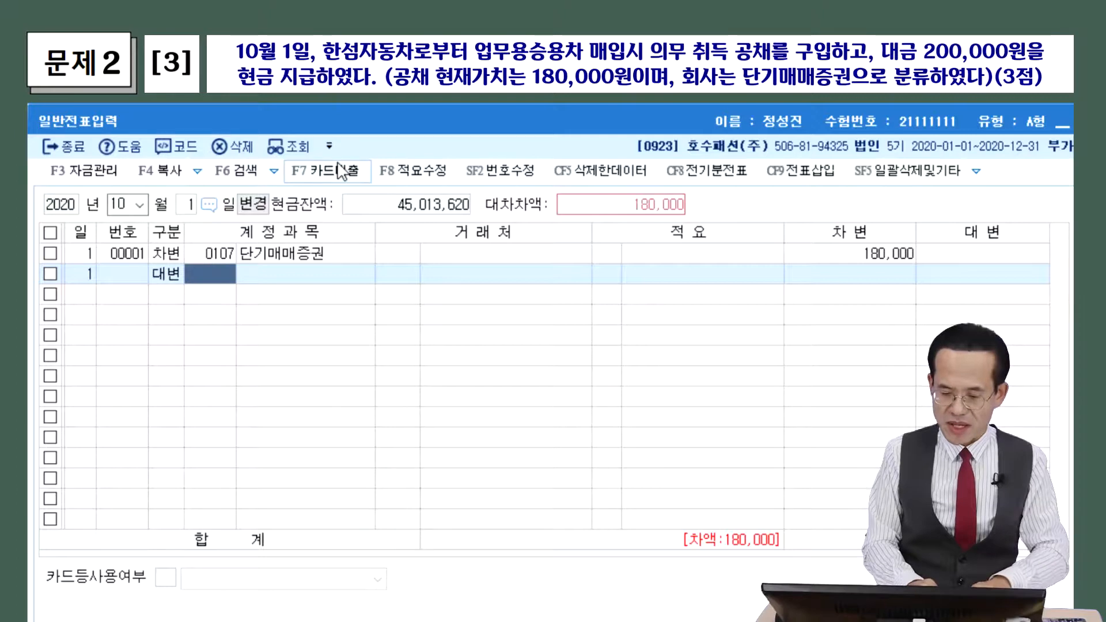
key(F2)
text(현금)
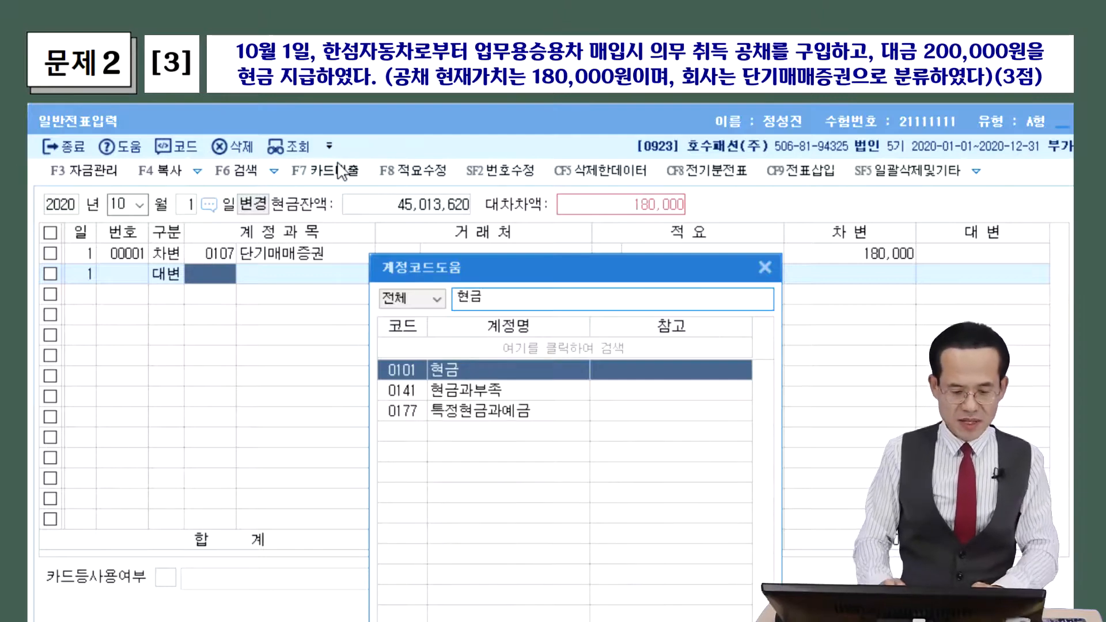
key(Return)
key(Return)
key(Return)
key(Return)
text(200,000)
key(Return)
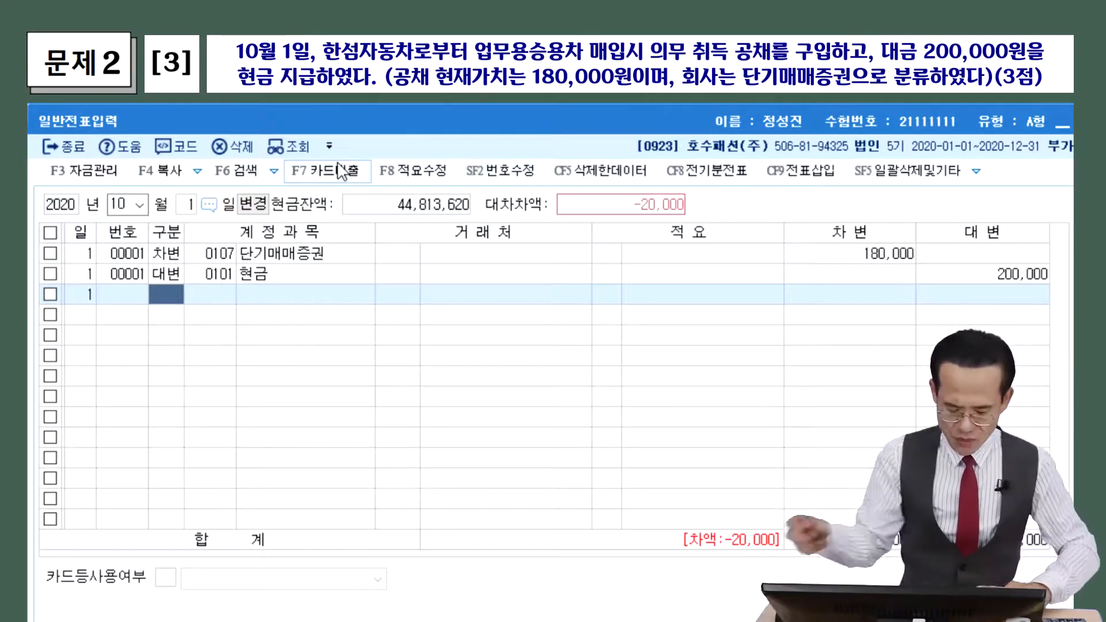
Note that the extra cost adds to the asset, then start a third debit line
mouse_move(185, 317)
mouse_down()
mouse_move(190, 346)
mouse_move(245, 320)
mouse_move(281, 330)
mouse_move(283, 349)
mouse_move(332, 356)
mouse_move(380, 330)
mouse_move(504, 328)
mouse_move(539, 352)
mouse_up()
drag(193, 374, 534, 364)
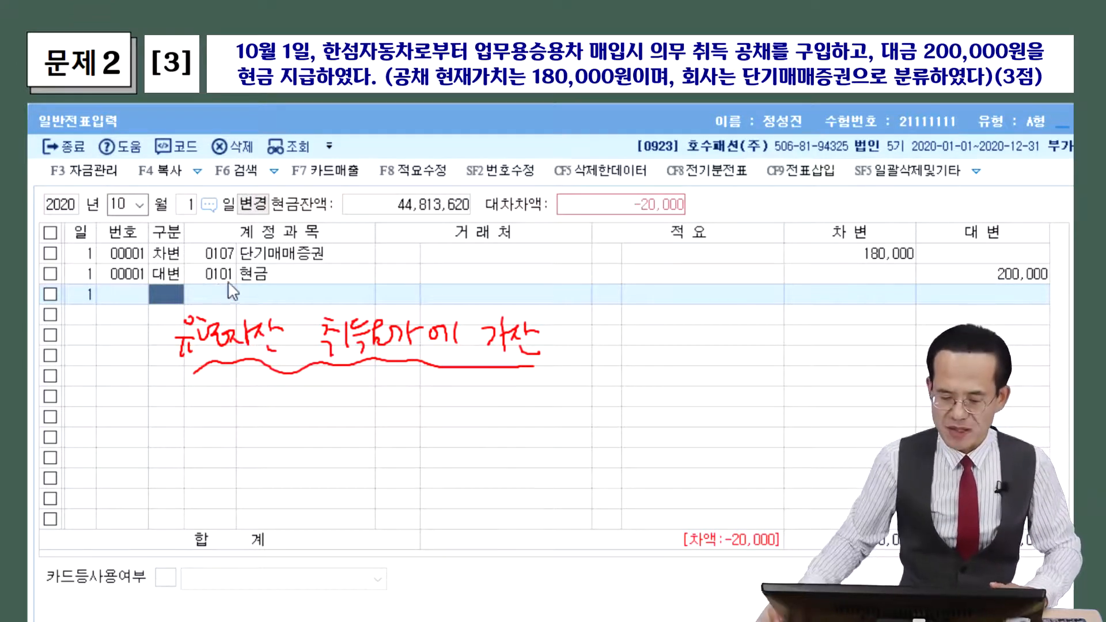
click(174, 289)
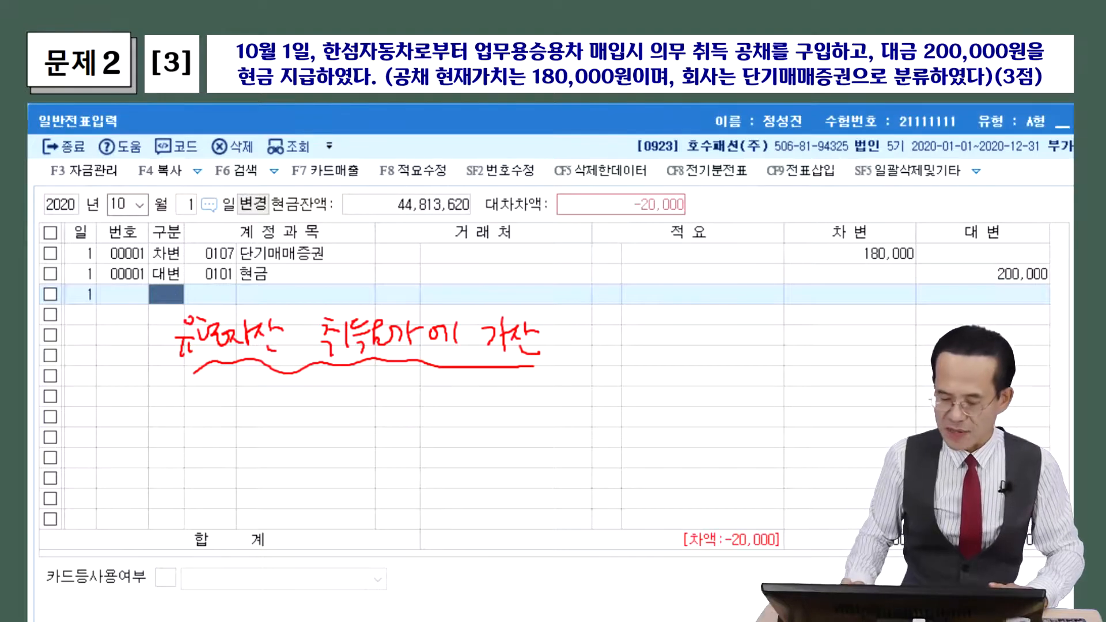
text(3)
key(Return)
key(F2)
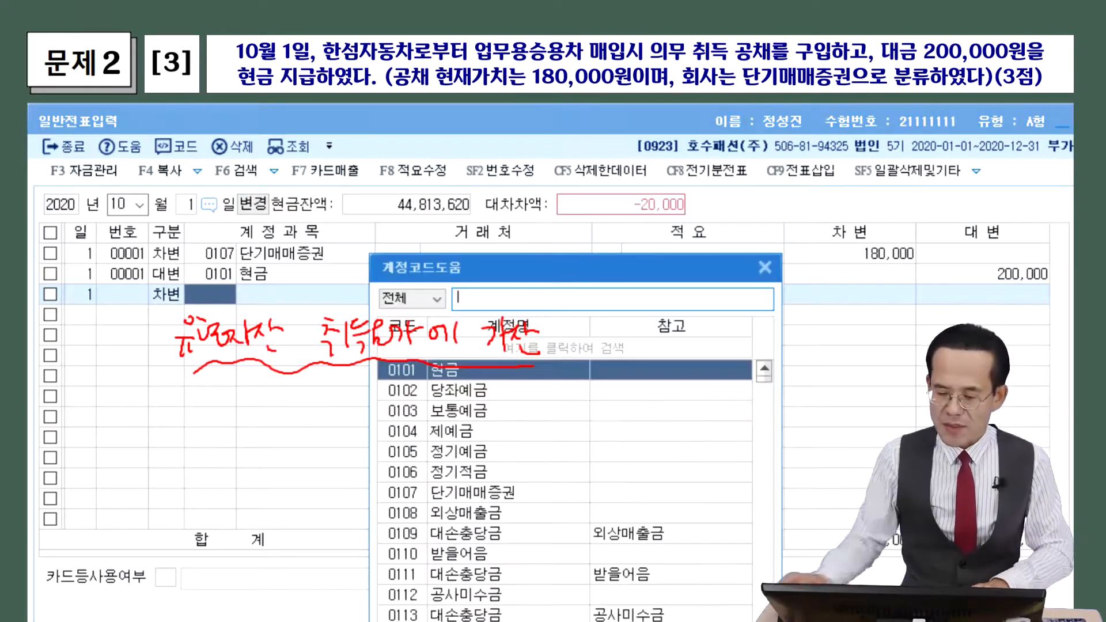
Debit 0208 차량운반구 for the remaining 20,000, balancing the 200,000 현금 credit
key(Escape)
drag(634, 268, 376, 181)
text(찰)
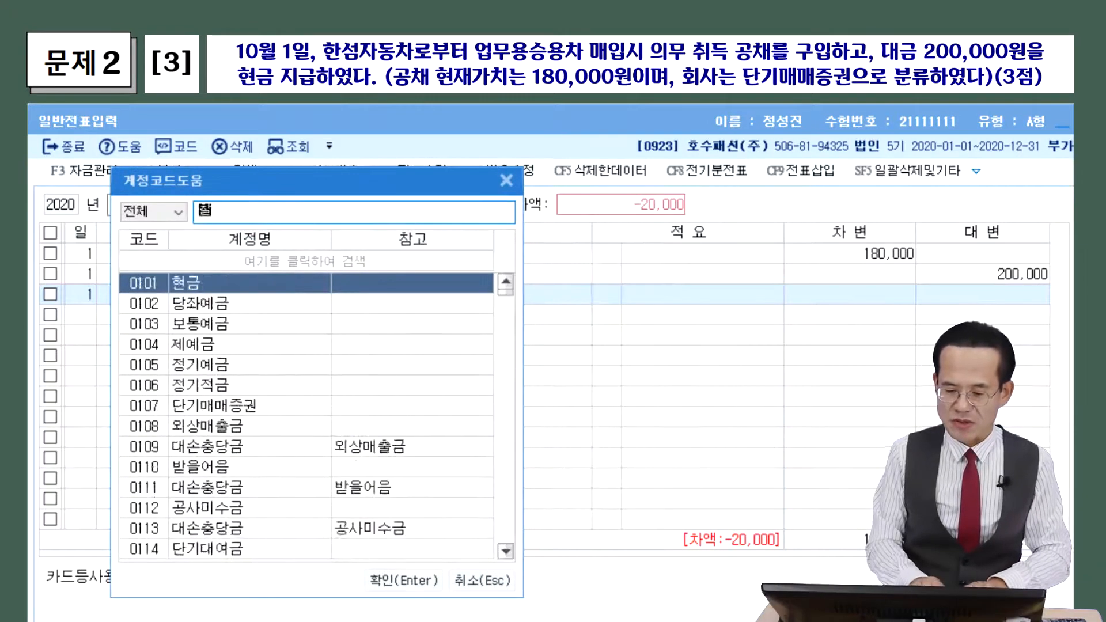
text(량)
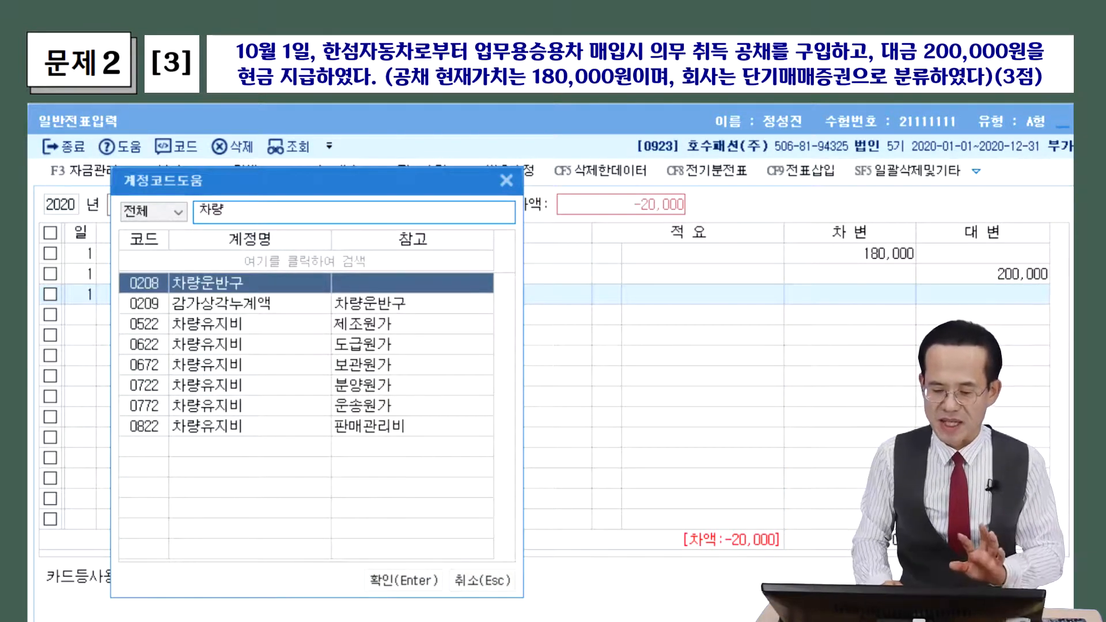
key(Return)
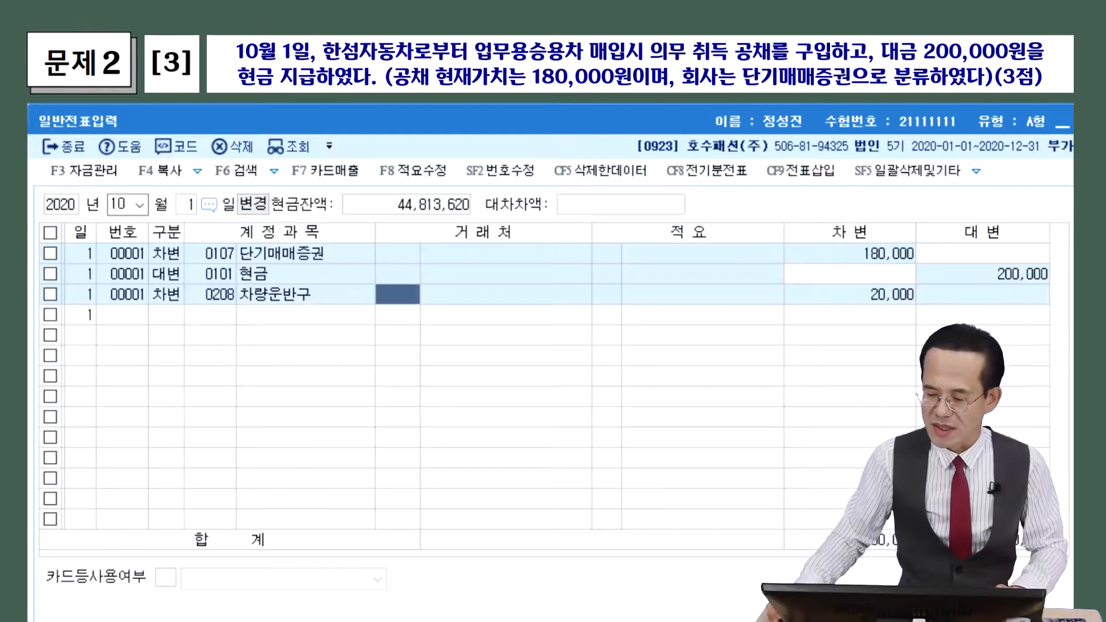
key(Return)
key(Return)
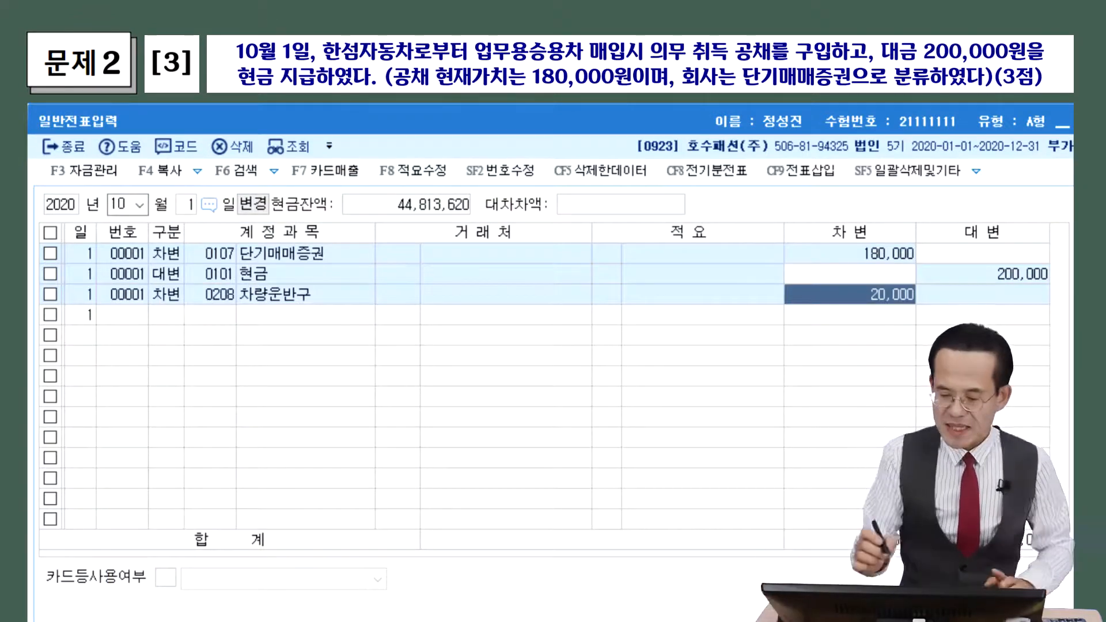
drag(236, 306, 321, 302)
mouse_move(867, 305)
mouse_down()
mouse_move(918, 279)
mouse_move(907, 311)
mouse_up()
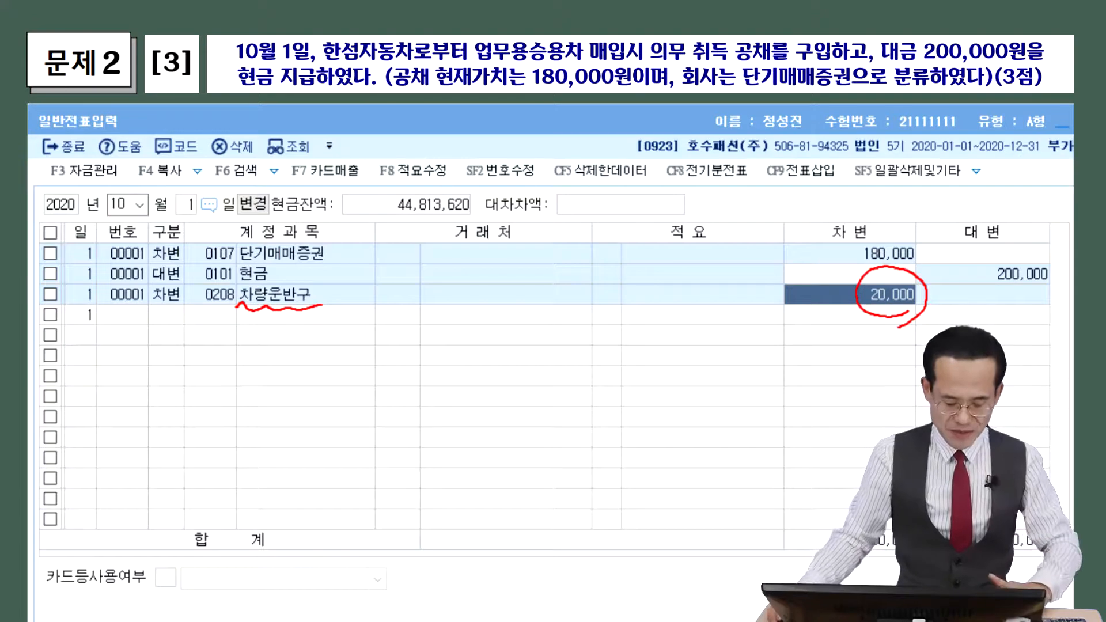
key(Escape)
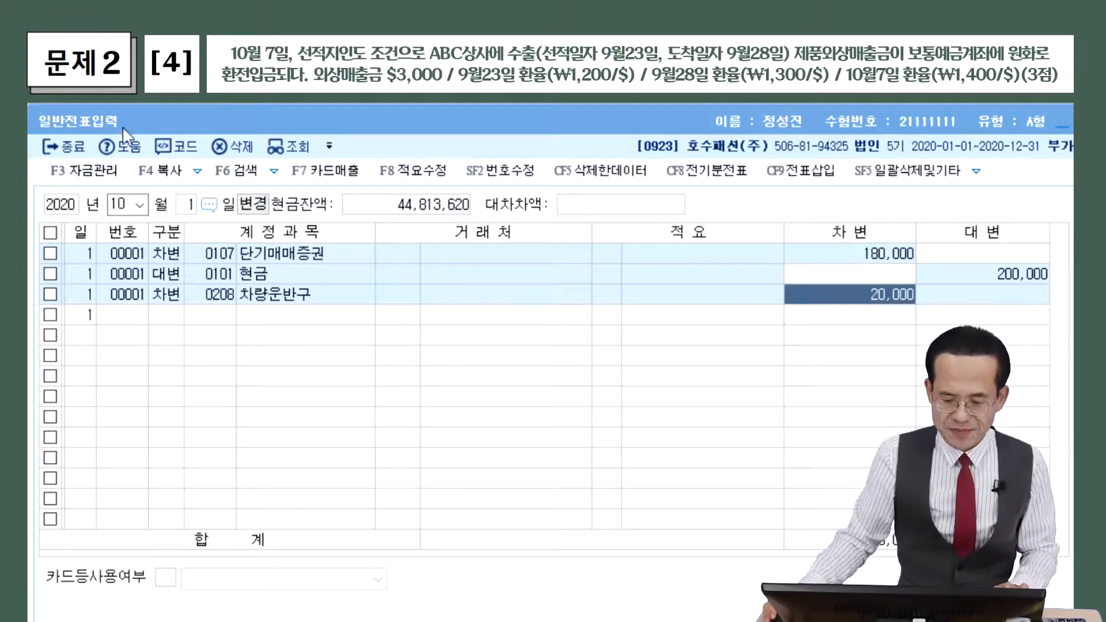
Enter day 7 to load the empty October 7 journal sheet
click(138, 205)
click(124, 353)
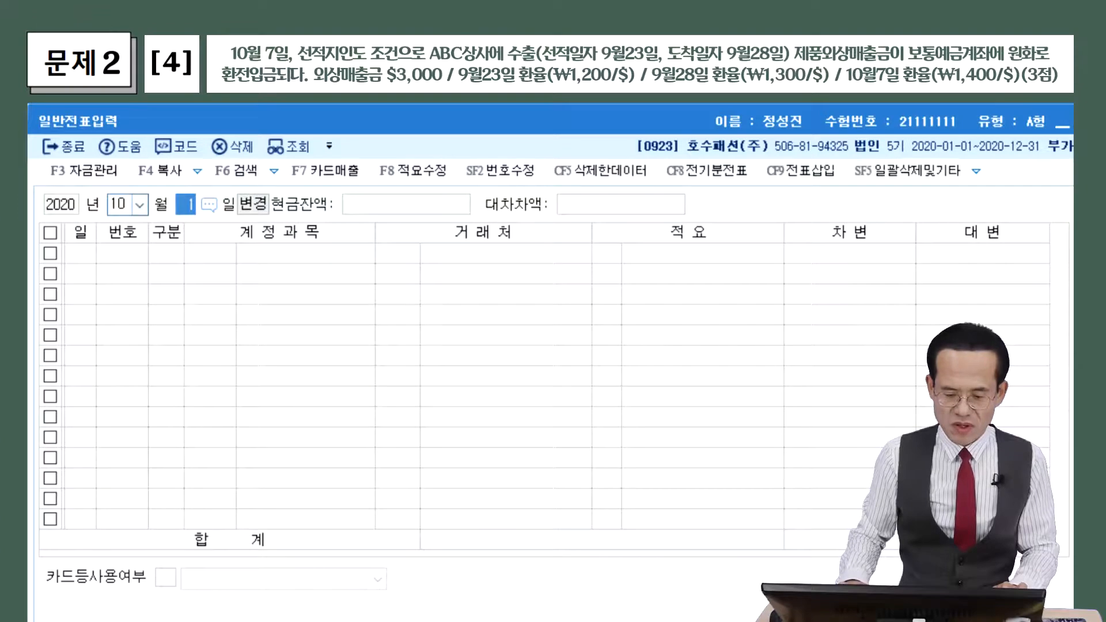
text(7)
key(Return)
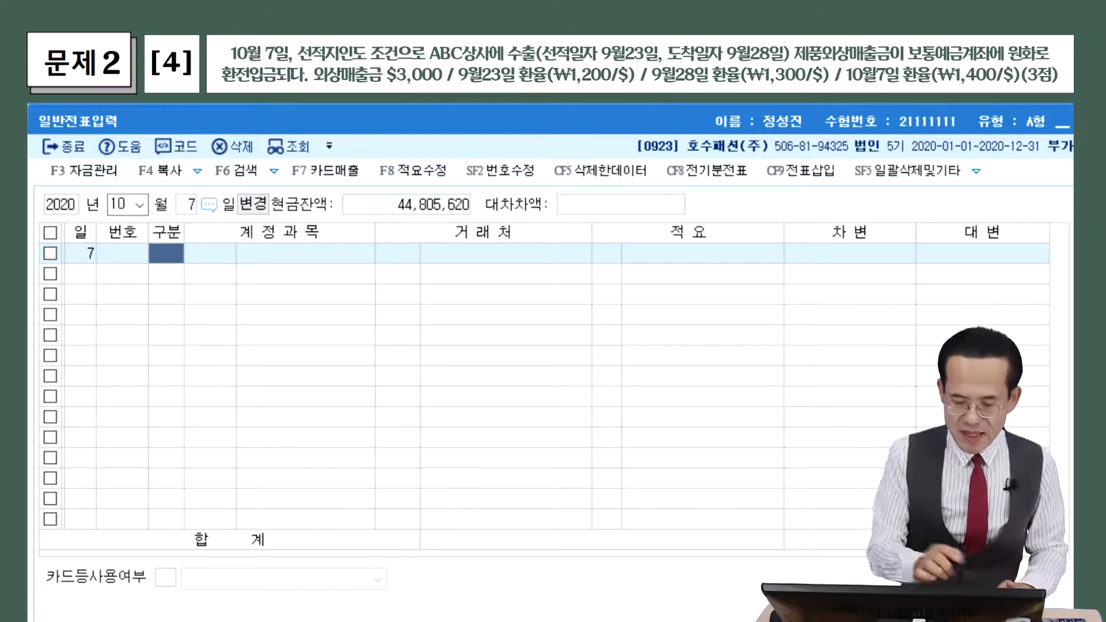
mouse_move(115, 333)
mouse_down()
mouse_move(138, 354)
mouse_move(179, 348)
mouse_up()
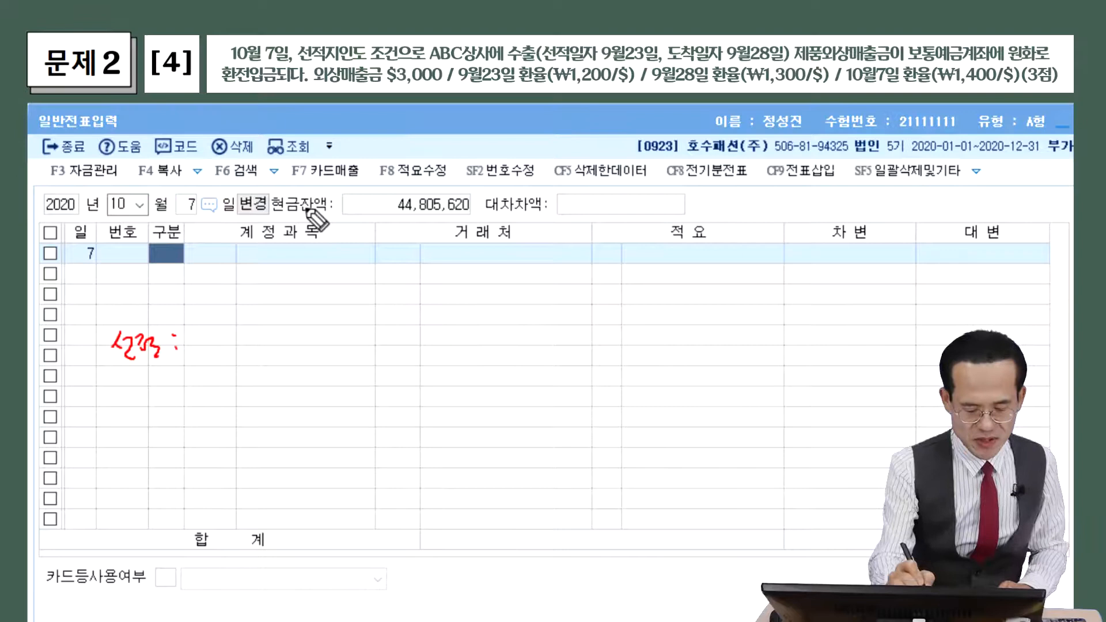
mouse_move(198, 339)
mouse_down()
mouse_move(214, 352)
mouse_move(231, 337)
mouse_move(241, 362)
mouse_move(276, 341)
mouse_move(365, 346)
mouse_move(375, 360)
mouse_move(403, 343)
mouse_up()
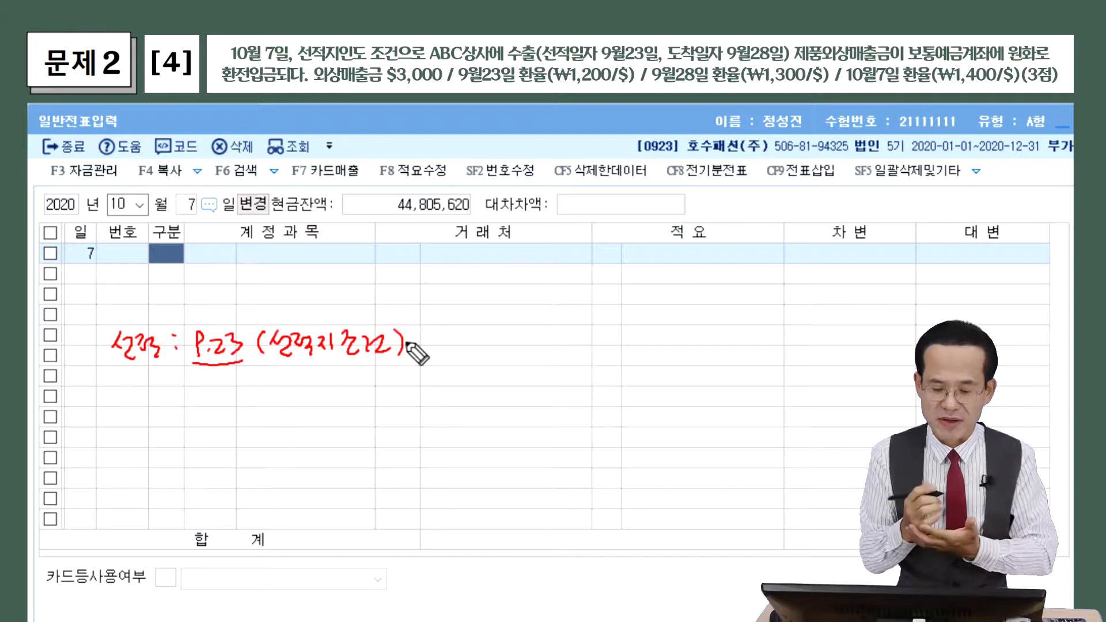
mouse_move(418, 340)
mouse_down()
mouse_move(434, 340)
mouse_move(428, 358)
mouse_move(481, 338)
mouse_move(522, 347)
mouse_up()
drag(449, 368, 521, 369)
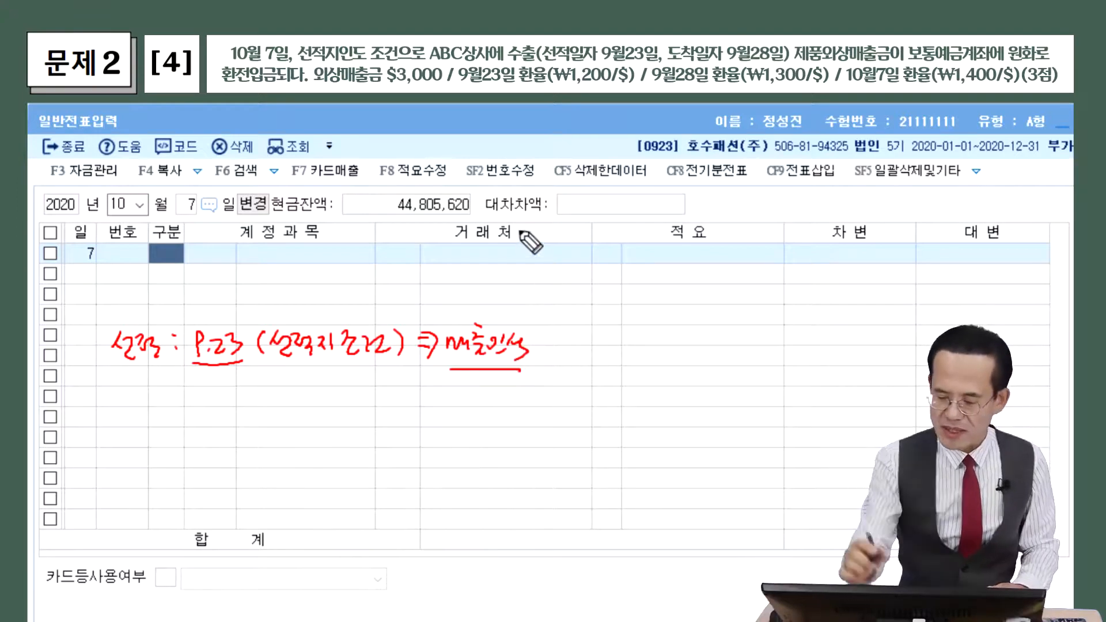
drag(548, 335, 556, 348)
drag(559, 340, 574, 346)
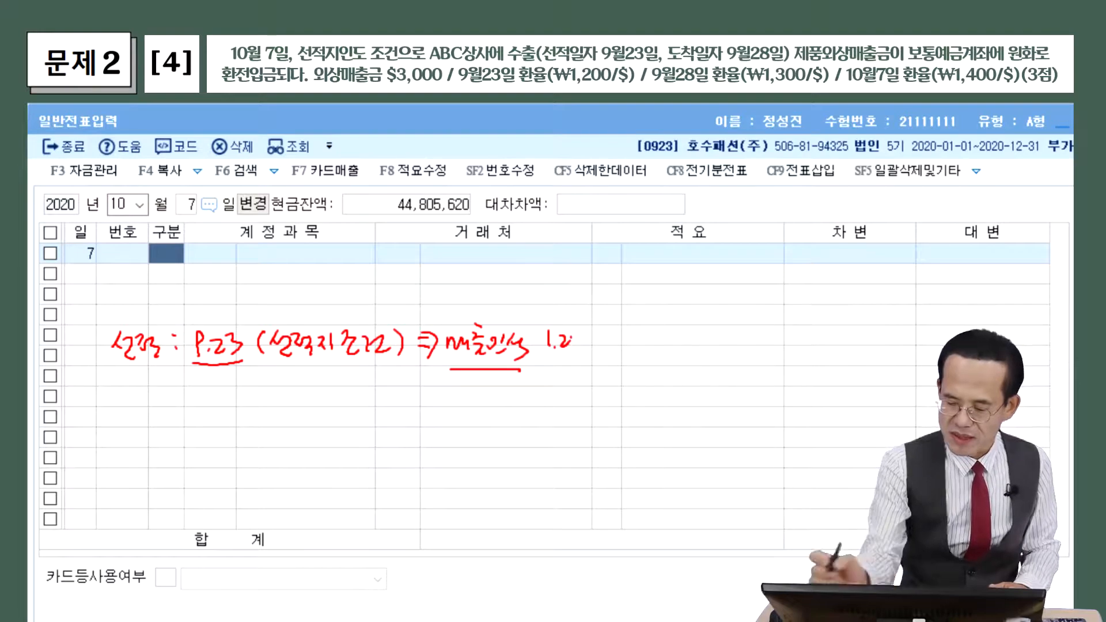
mouse_move(573, 337)
mouse_down()
mouse_move(589, 337)
mouse_move(596, 366)
mouse_move(622, 326)
mouse_move(620, 349)
mouse_up()
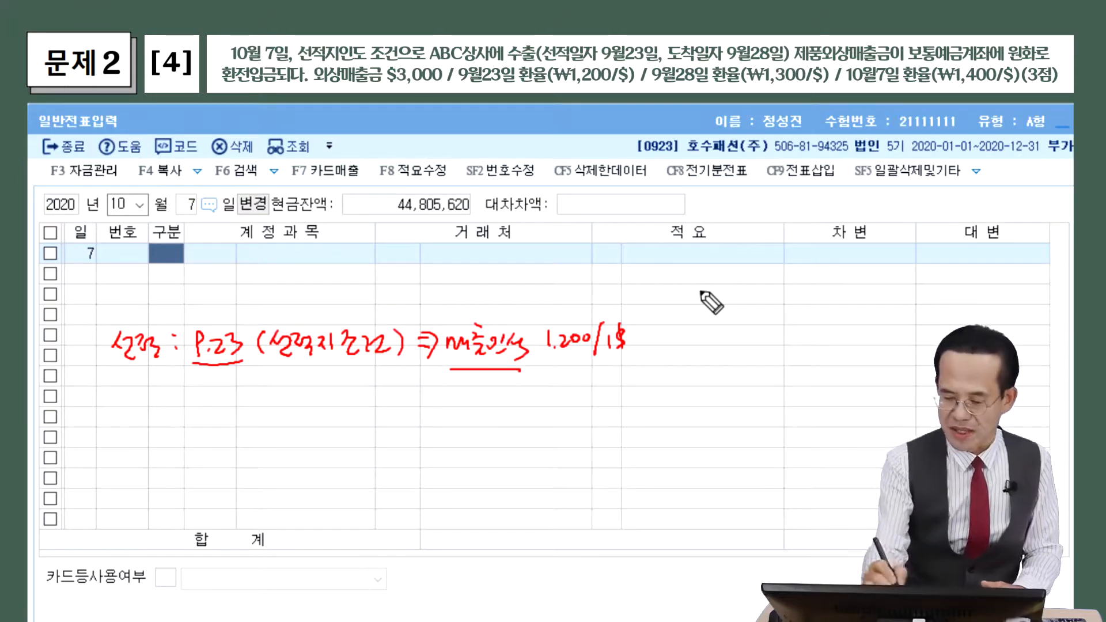
mouse_move(194, 376)
mouse_down()
mouse_move(196, 389)
mouse_move(212, 388)
mouse_up()
mouse_move(219, 380)
mouse_down()
mouse_move(231, 393)
mouse_move(267, 373)
mouse_move(285, 394)
mouse_move(306, 387)
mouse_up()
drag(264, 396, 309, 395)
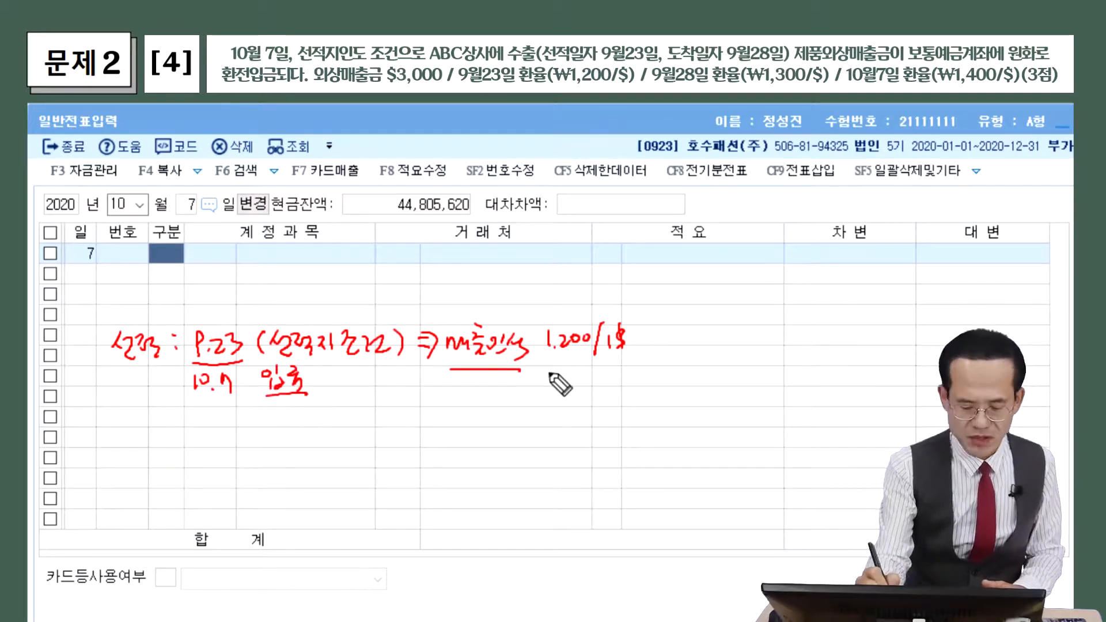
drag(548, 372, 554, 383)
mouse_move(562, 371)
mouse_down()
mouse_move(596, 379)
mouse_move(597, 395)
mouse_up()
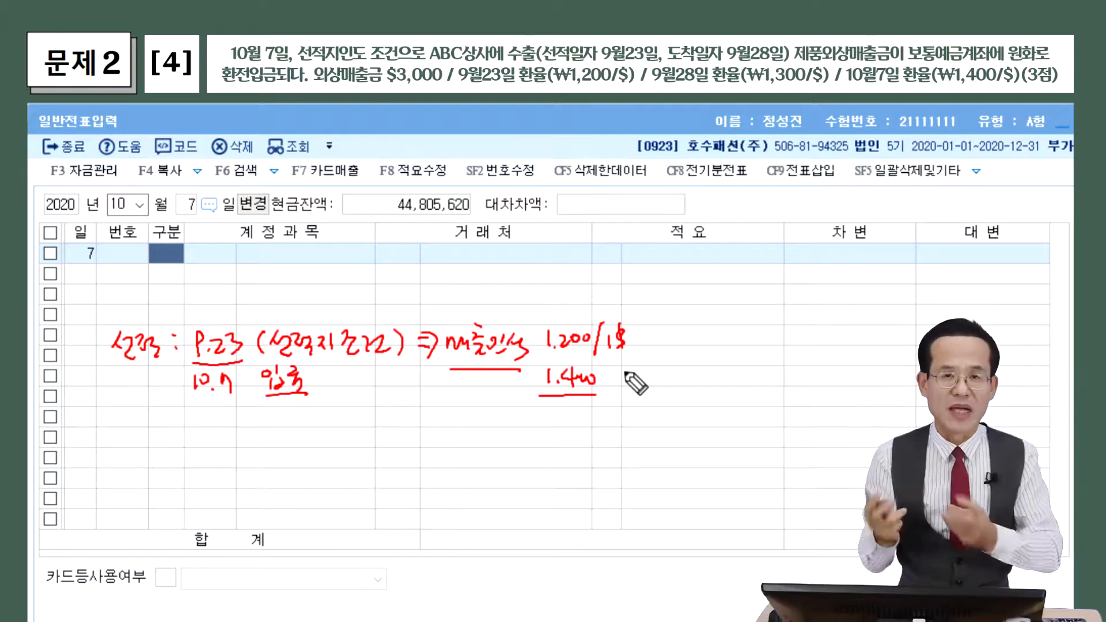
key(e)
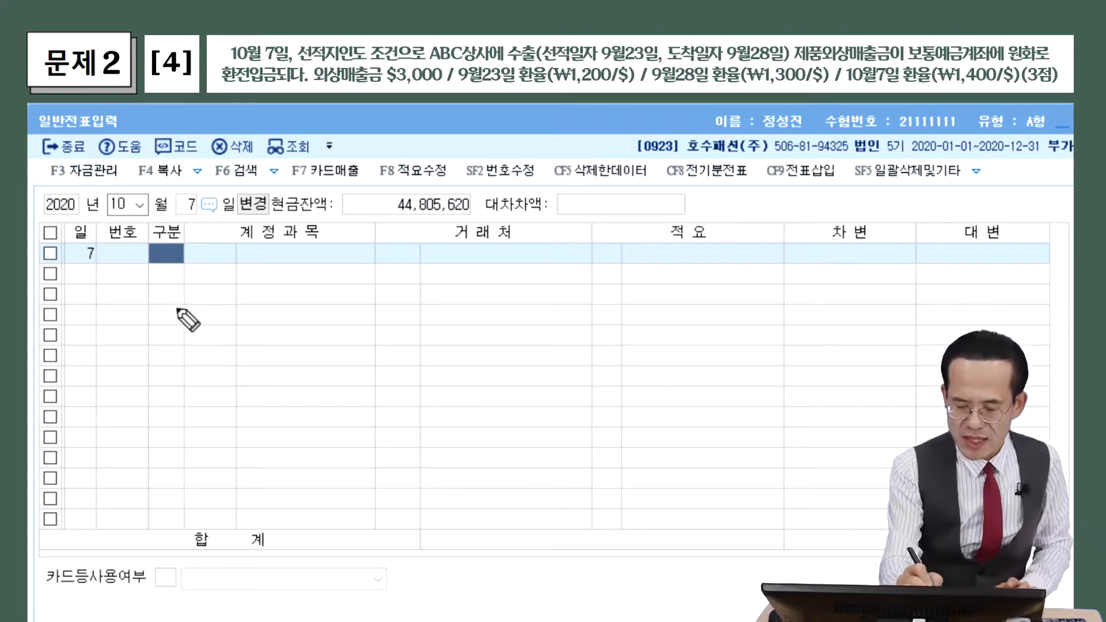
mouse_move(150, 304)
mouse_down()
mouse_move(139, 308)
mouse_move(146, 325)
mouse_up()
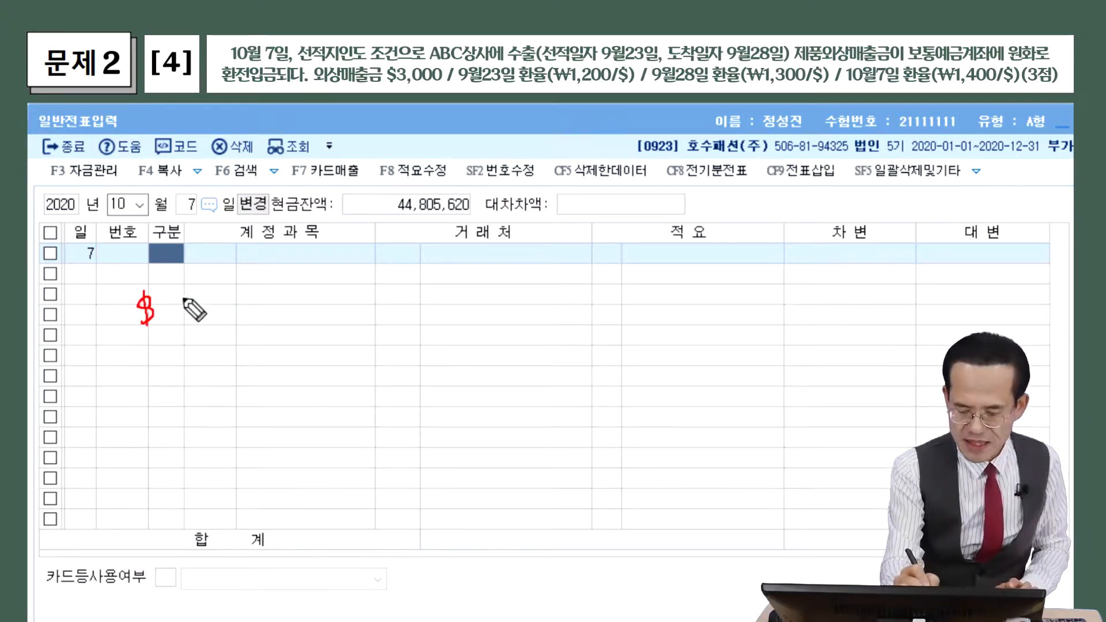
mouse_move(168, 296)
mouse_down()
mouse_move(172, 319)
mouse_move(272, 307)
mouse_move(266, 324)
mouse_up()
click(183, 319)
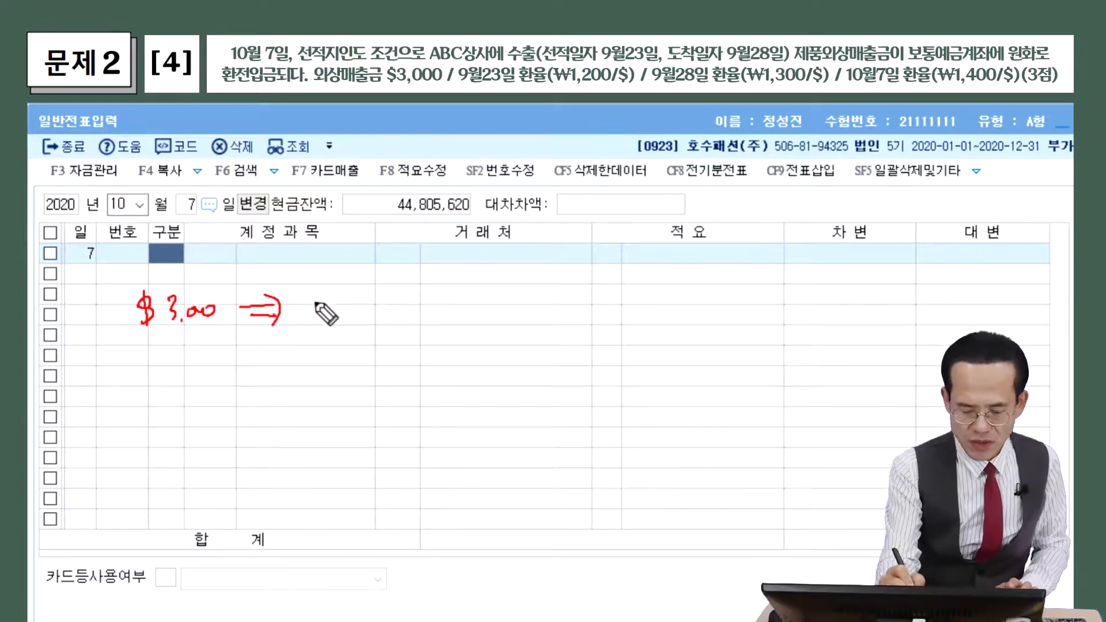
mouse_move(314, 297)
mouse_down()
mouse_move(315, 317)
mouse_move(363, 309)
mouse_up()
click(322, 316)
mouse_move(360, 322)
mouse_down()
mouse_move(321, 339)
mouse_move(316, 314)
mouse_up()
mouse_move(390, 309)
mouse_down()
mouse_move(405, 307)
mouse_move(410, 326)
mouse_move(495, 304)
mouse_move(424, 309)
mouse_move(501, 311)
mouse_up()
click(441, 317)
mouse_move(185, 327)
mouse_down()
mouse_move(185, 347)
mouse_move(291, 346)
mouse_move(324, 331)
mouse_up()
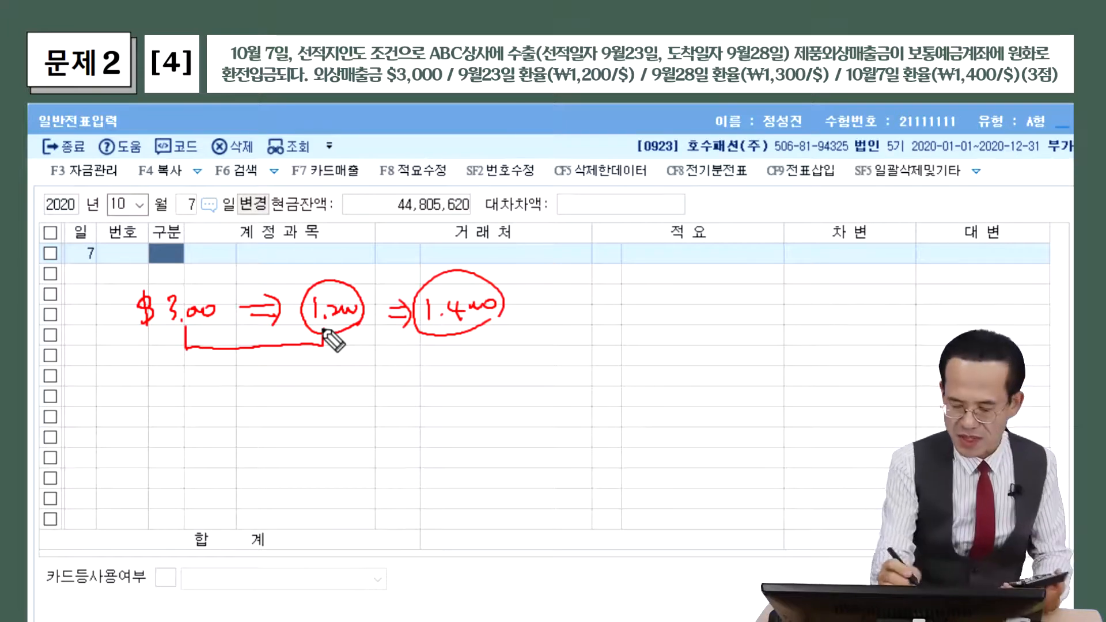
mouse_move(228, 362)
mouse_down()
mouse_move(228, 376)
mouse_move(301, 360)
mouse_up()
click(238, 374)
drag(220, 384, 301, 391)
mouse_move(324, 346)
mouse_down()
mouse_move(451, 347)
mouse_move(454, 338)
mouse_up()
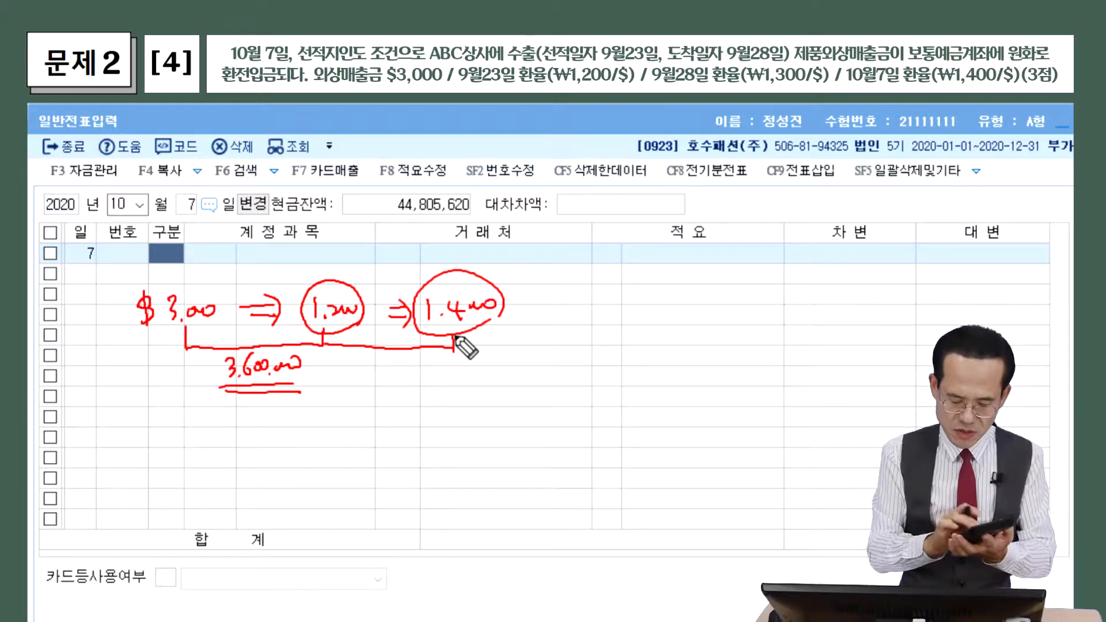
mouse_move(399, 367)
mouse_down()
mouse_move(402, 386)
mouse_move(484, 373)
mouse_up()
drag(397, 393, 474, 398)
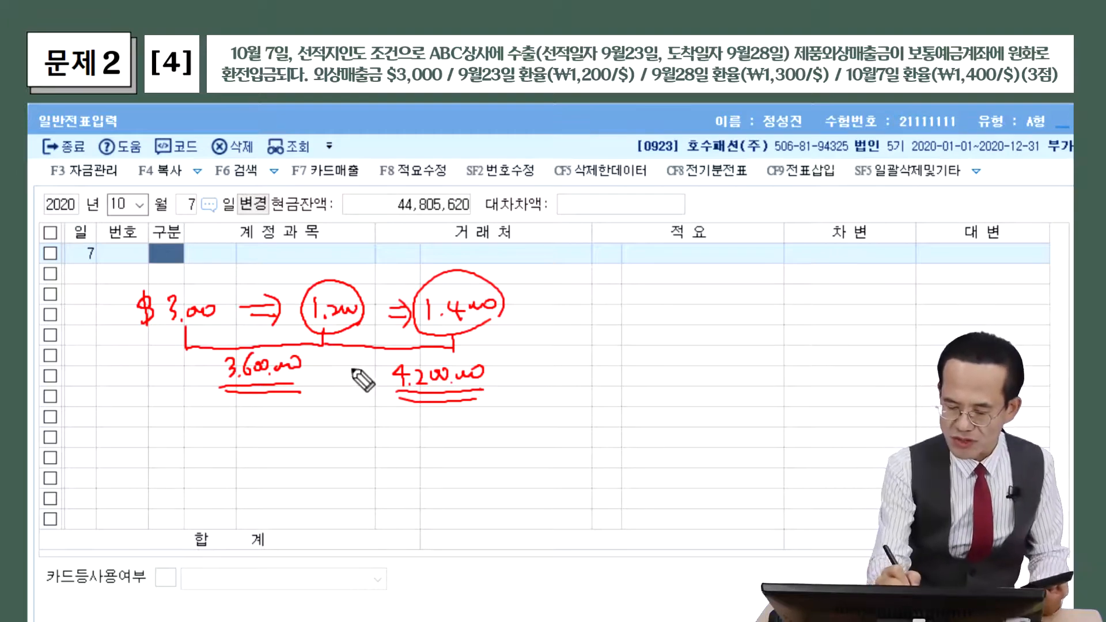
mouse_move(318, 381)
mouse_down()
mouse_move(318, 393)
mouse_move(394, 397)
mouse_up()
mouse_move(346, 425)
mouse_down()
mouse_move(381, 372)
mouse_move(370, 397)
mouse_up()
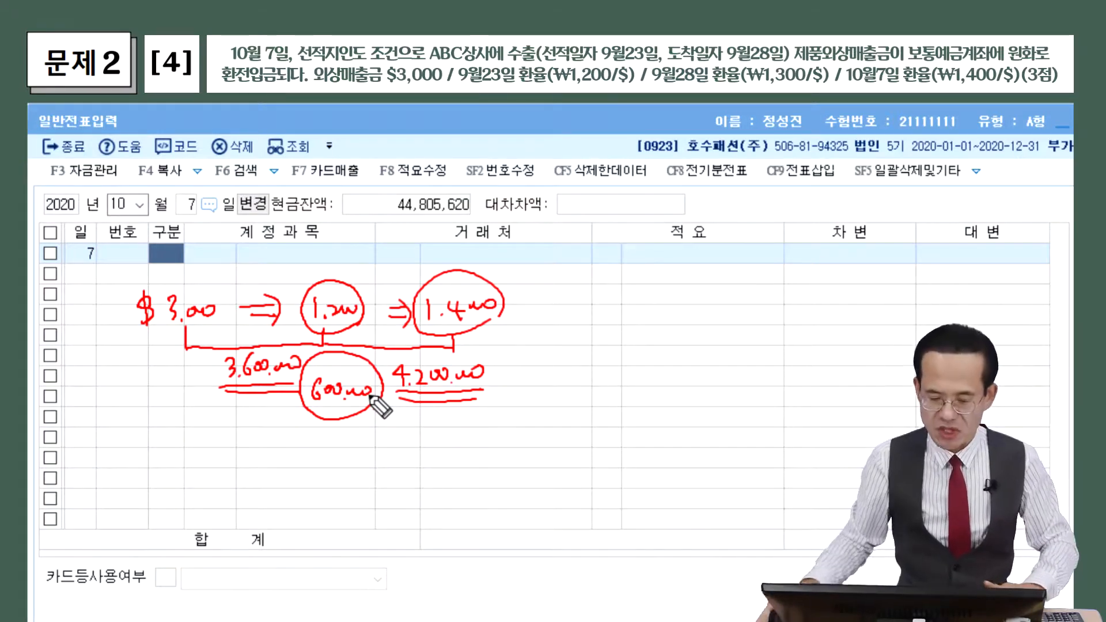
key(Escape)
click(176, 262)
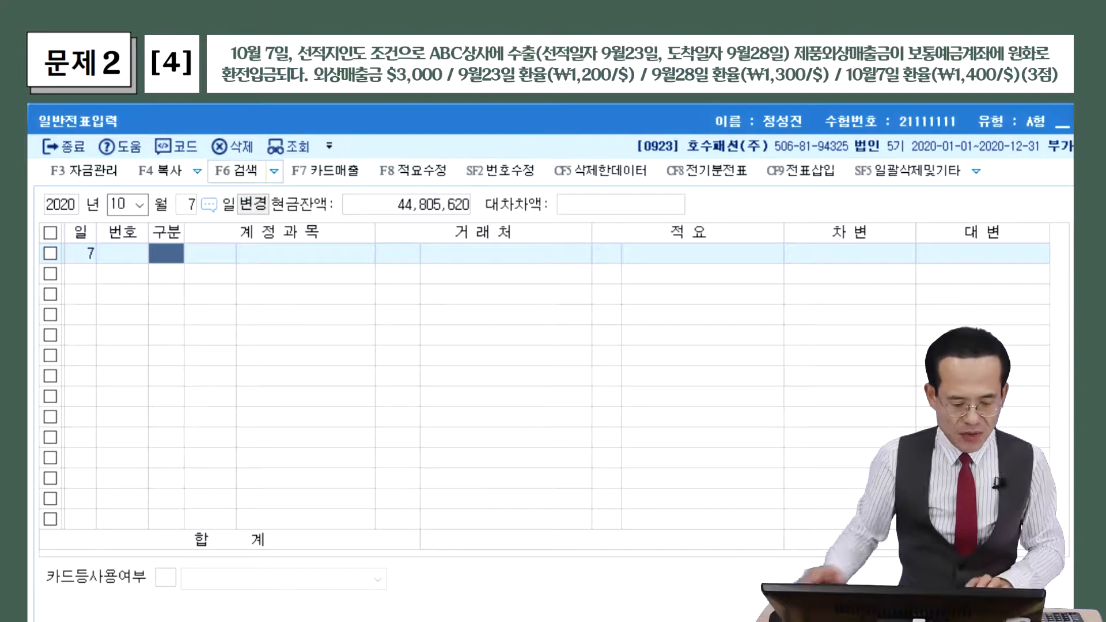
Debit 0103 보통예금 4,200,000 (3,000 × 1,400) on the first line
text(3)
key(Return)
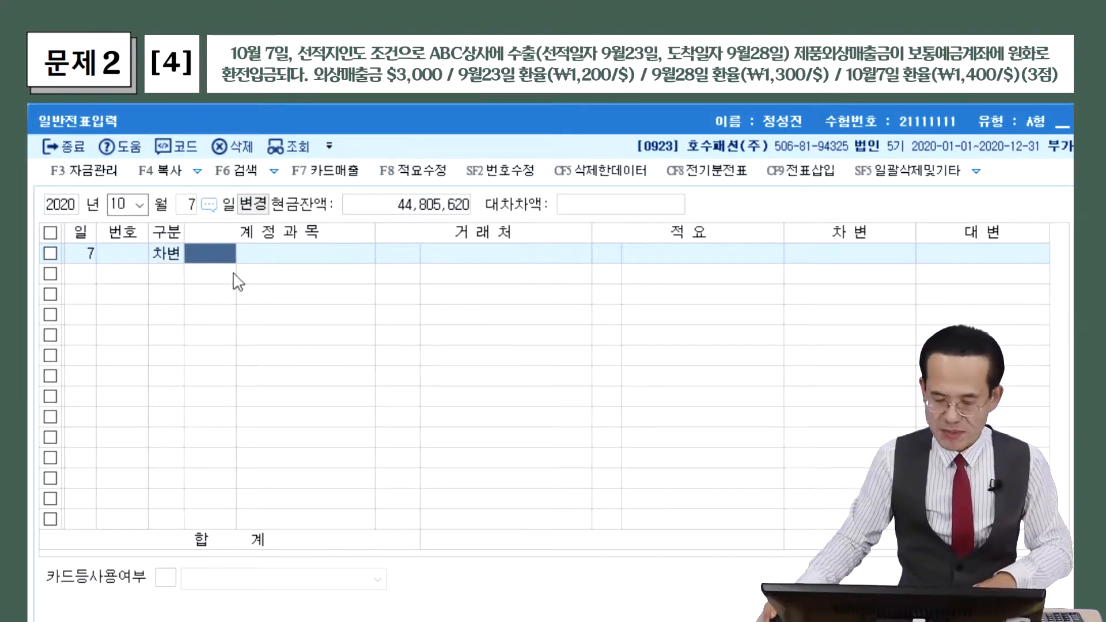
key(F2)
drag(499, 265, 267, 144)
text(보통)
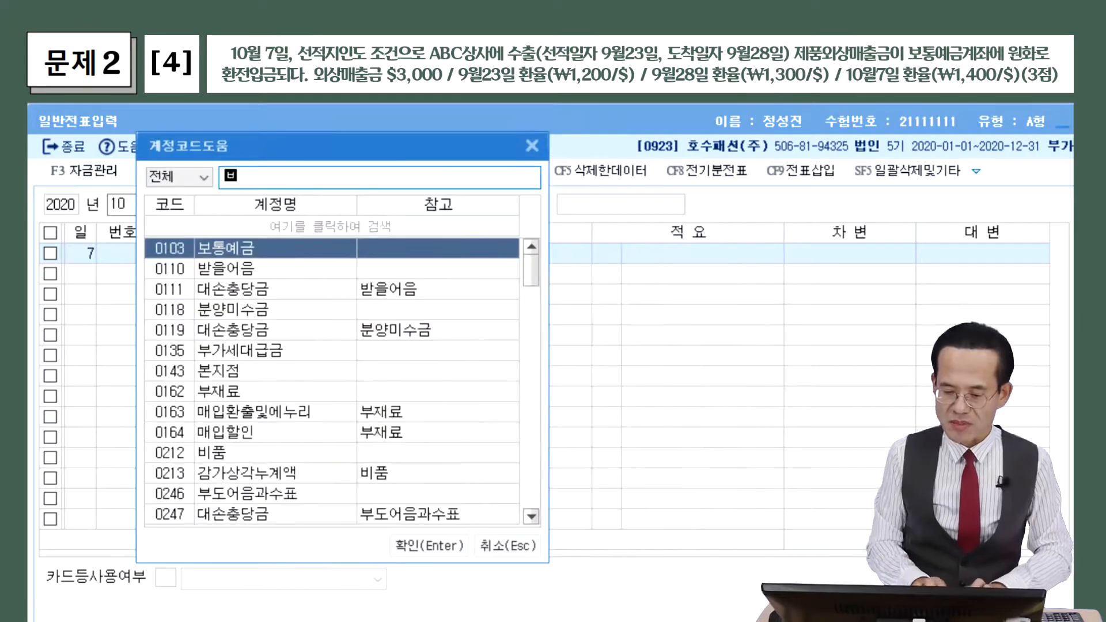
key(Return)
key(Return)
key(Return)
key(Return)
key(Return)
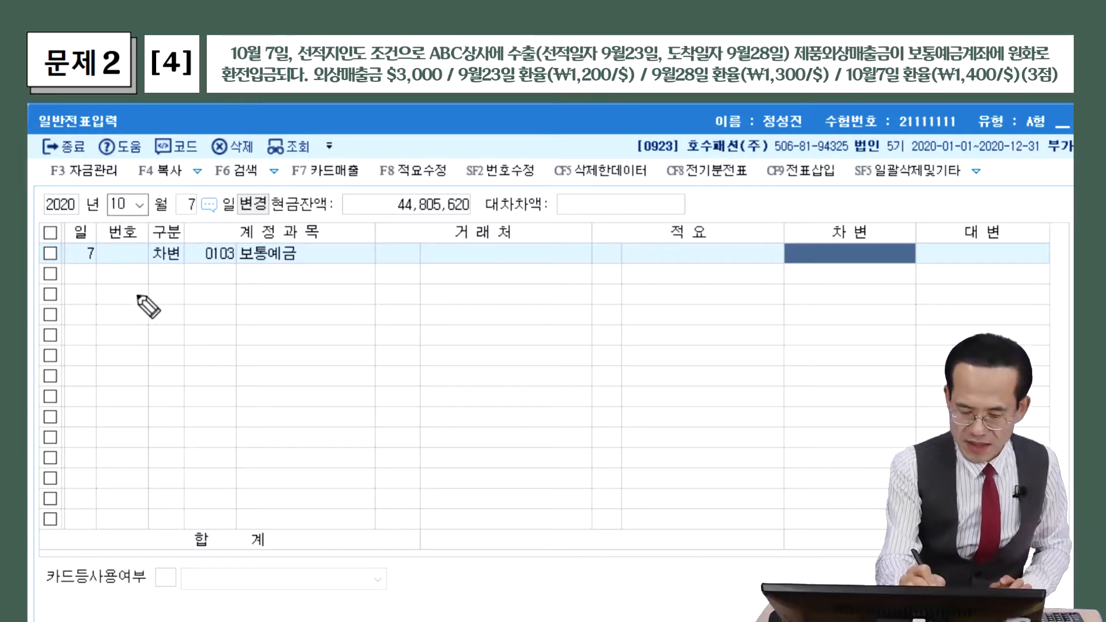
mouse_move(136, 304)
mouse_down()
mouse_move(229, 311)
mouse_move(283, 300)
mouse_up()
drag(140, 326, 288, 320)
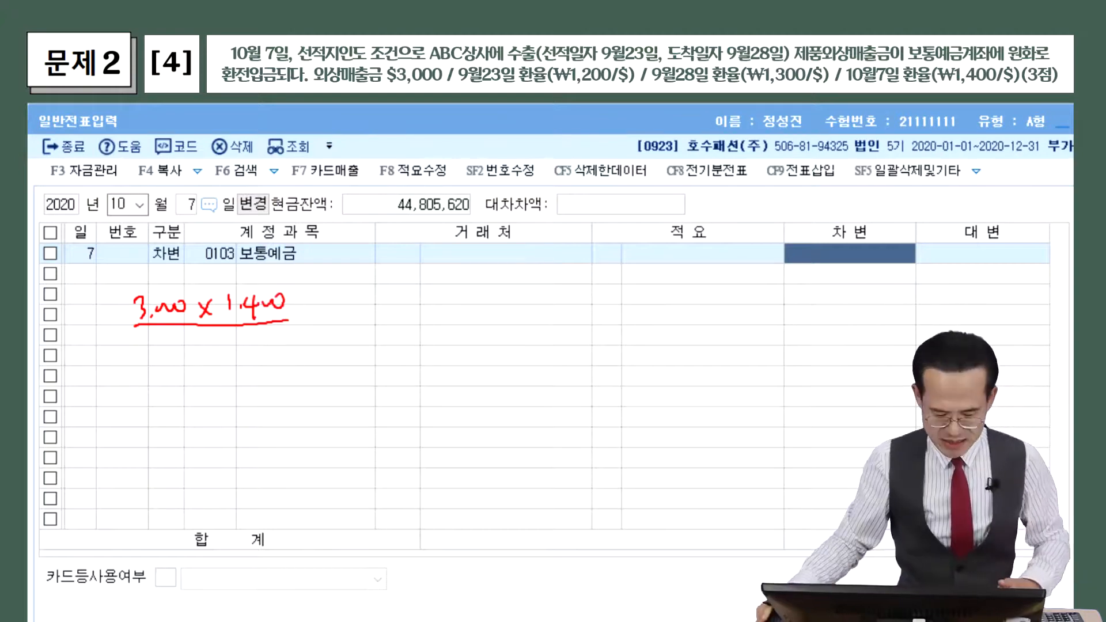
click(847, 249)
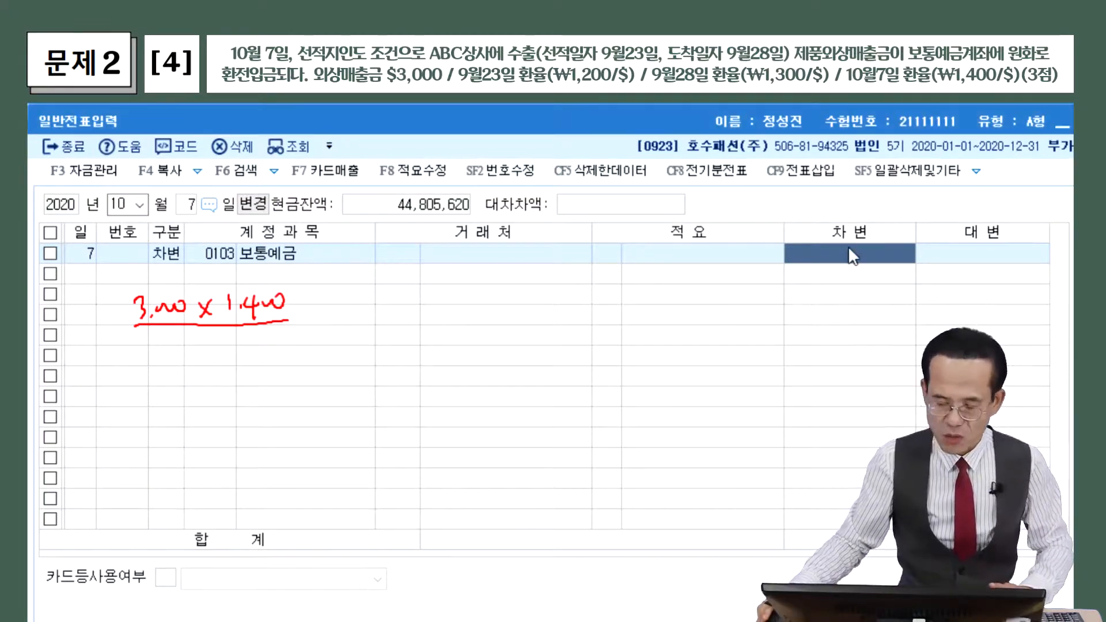
text(4200000)
key(Return)
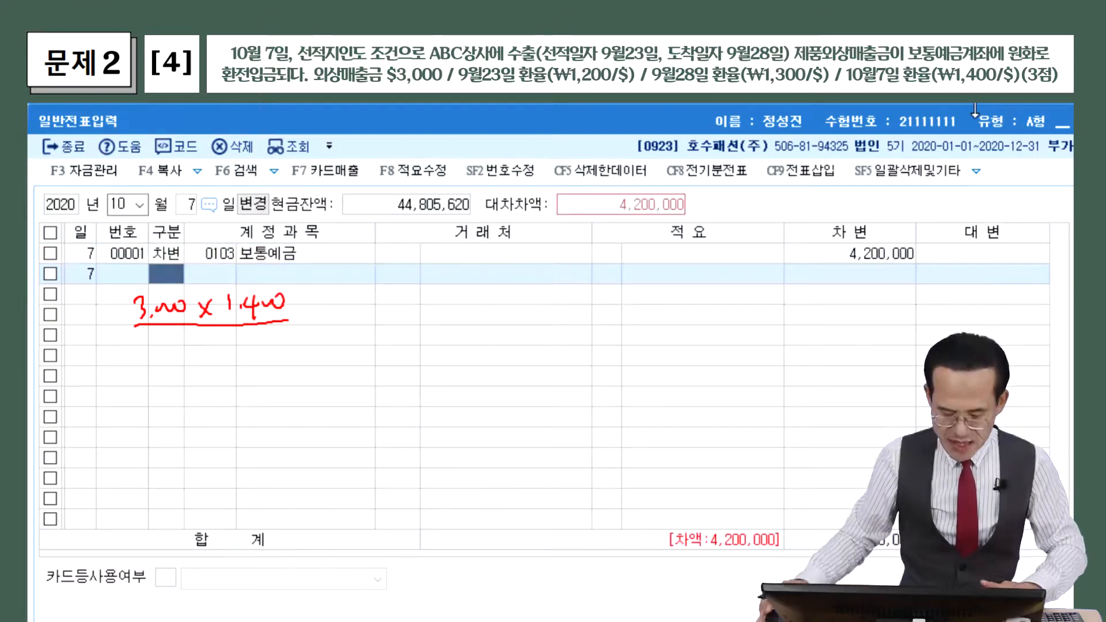
Clear the notes and handwrite the 3,000-dollar receivable exchange-rate calculation
click(975, 104)
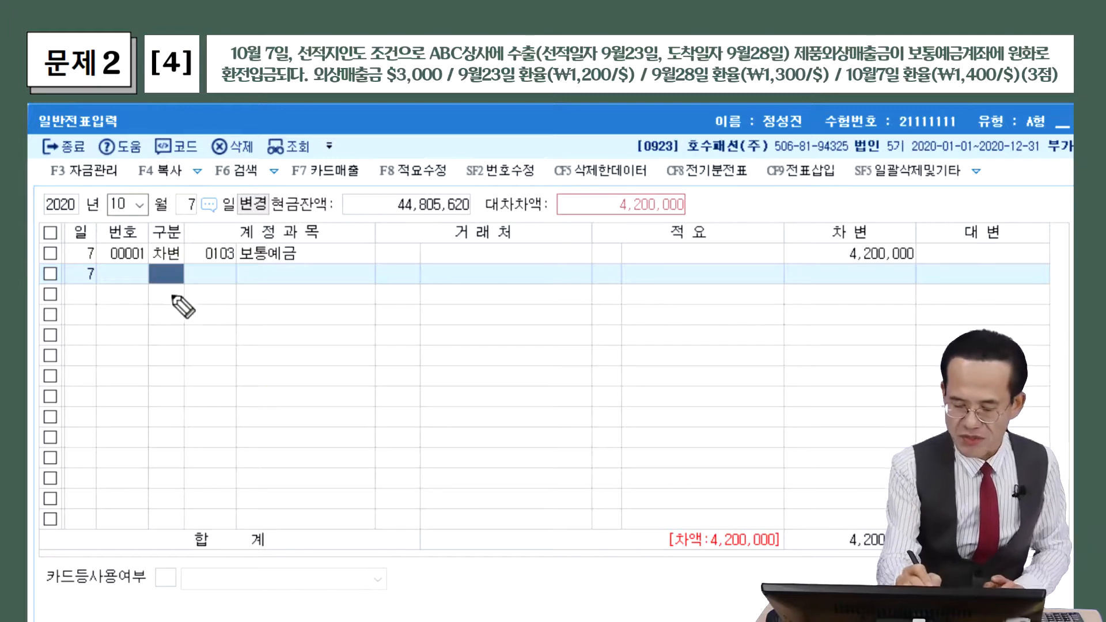
mouse_move(154, 307)
mouse_down()
mouse_move(176, 327)
mouse_move(208, 314)
mouse_move(247, 323)
mouse_up()
mouse_move(247, 307)
mouse_down()
mouse_move(228, 324)
mouse_move(259, 321)
mouse_up()
drag(266, 320, 264, 326)
mouse_move(271, 317)
mouse_down()
mouse_move(315, 309)
mouse_move(314, 332)
mouse_up()
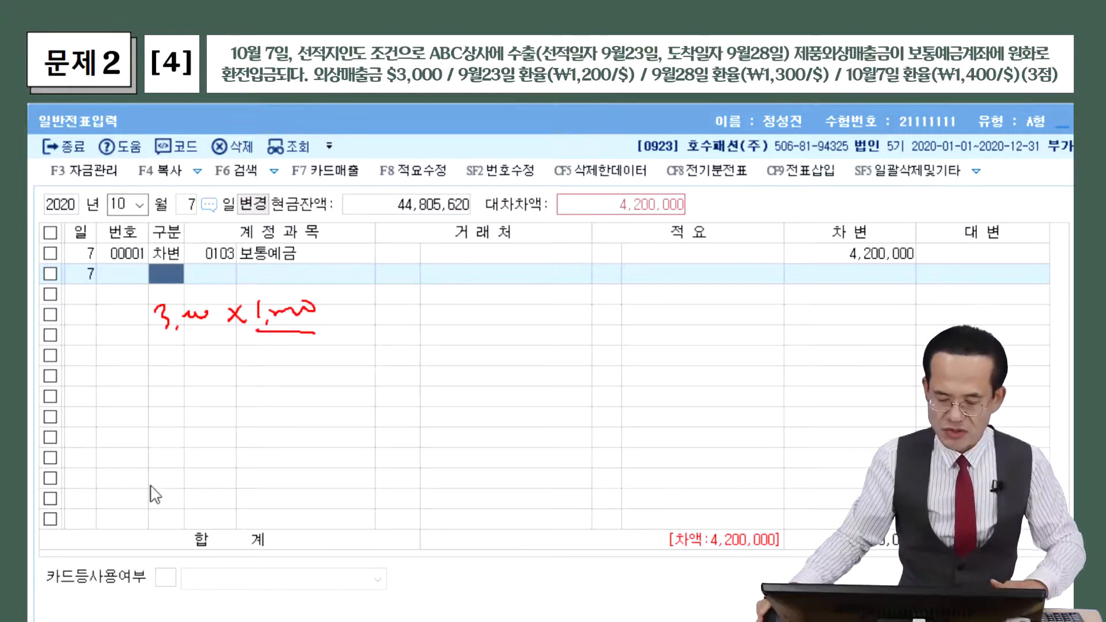
Credit 0108 외상매출금 3,600,000 with ABC상사 as the customer
click(164, 271)
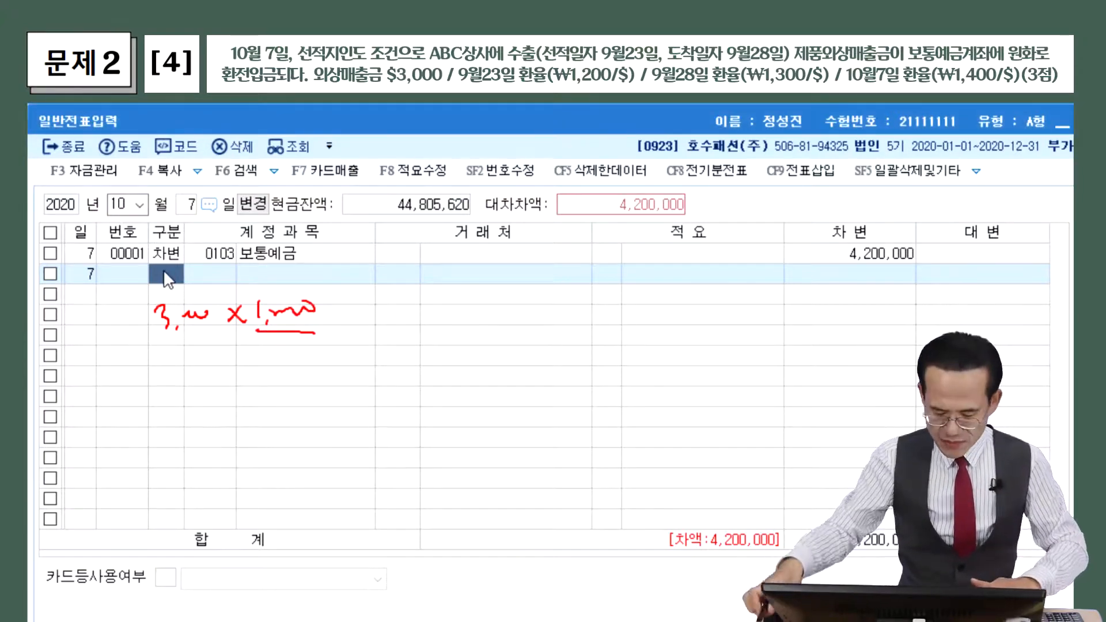
text(4)
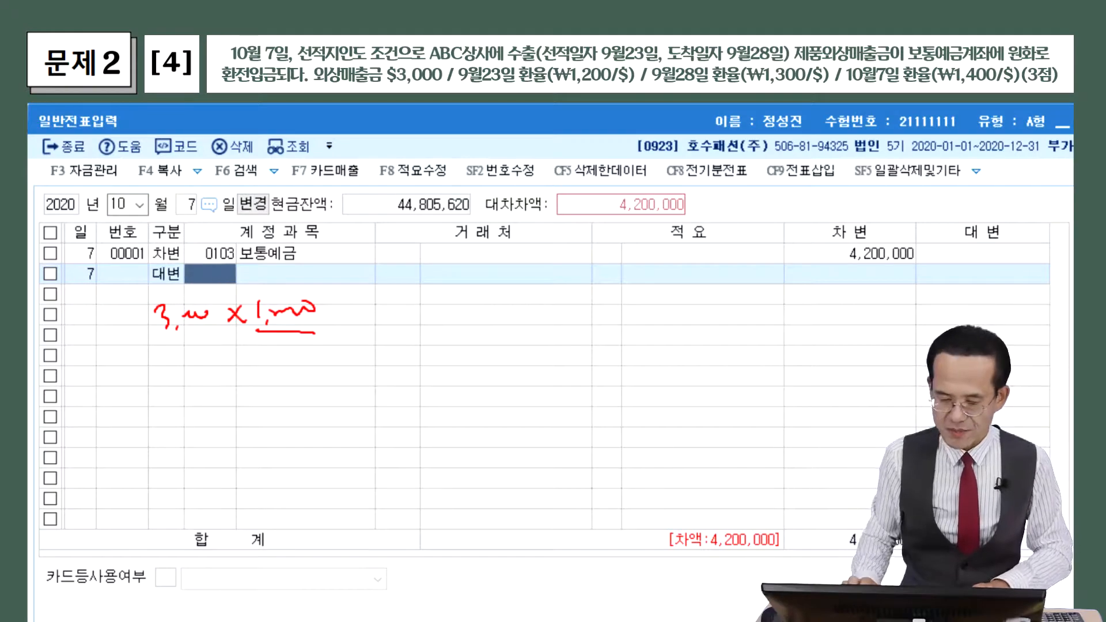
key(F2)
text(외상매)
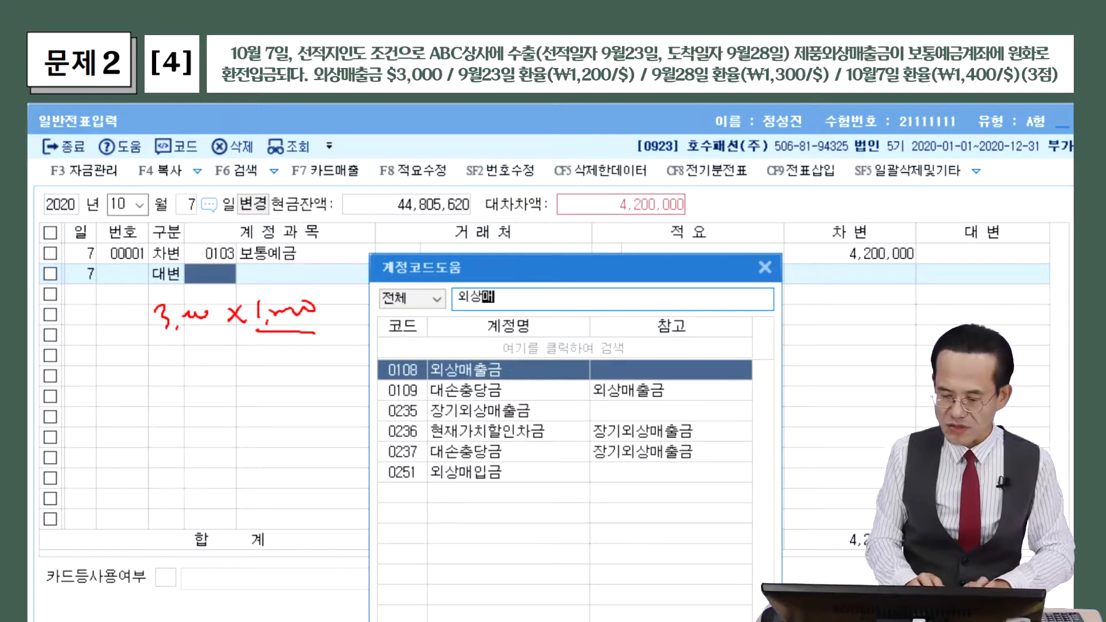
key(Return)
key(F2)
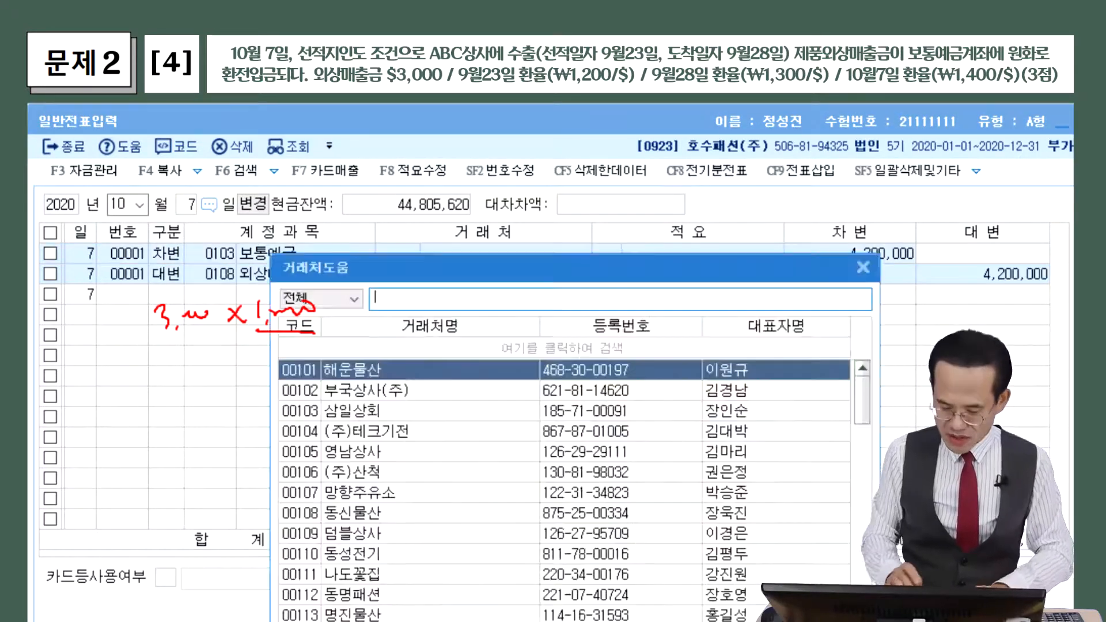
text(a)
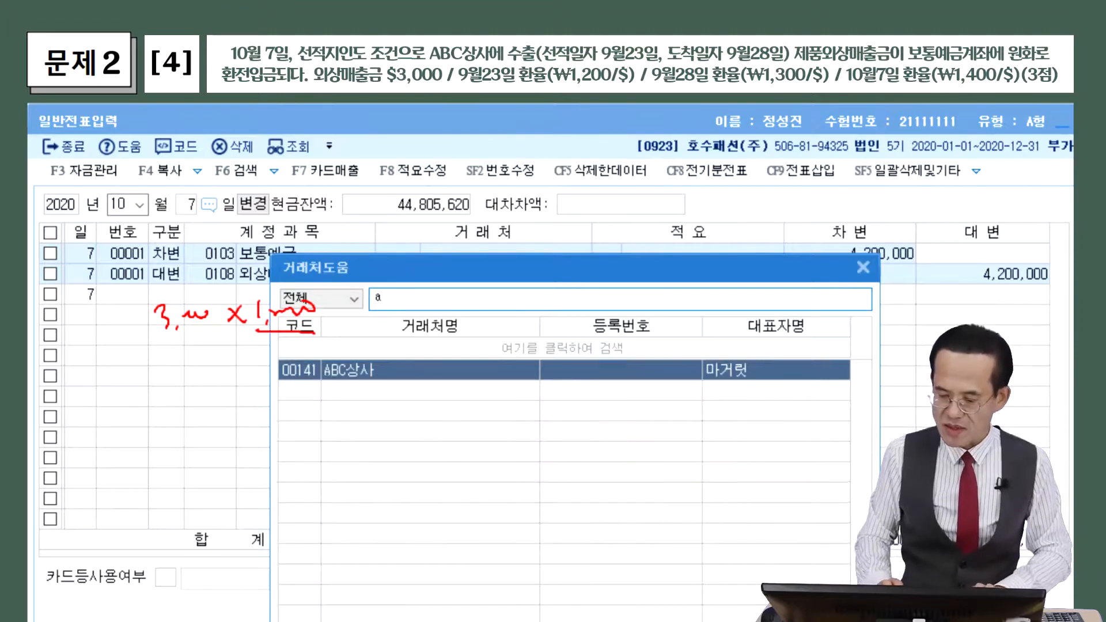
key(Return)
key(Return)
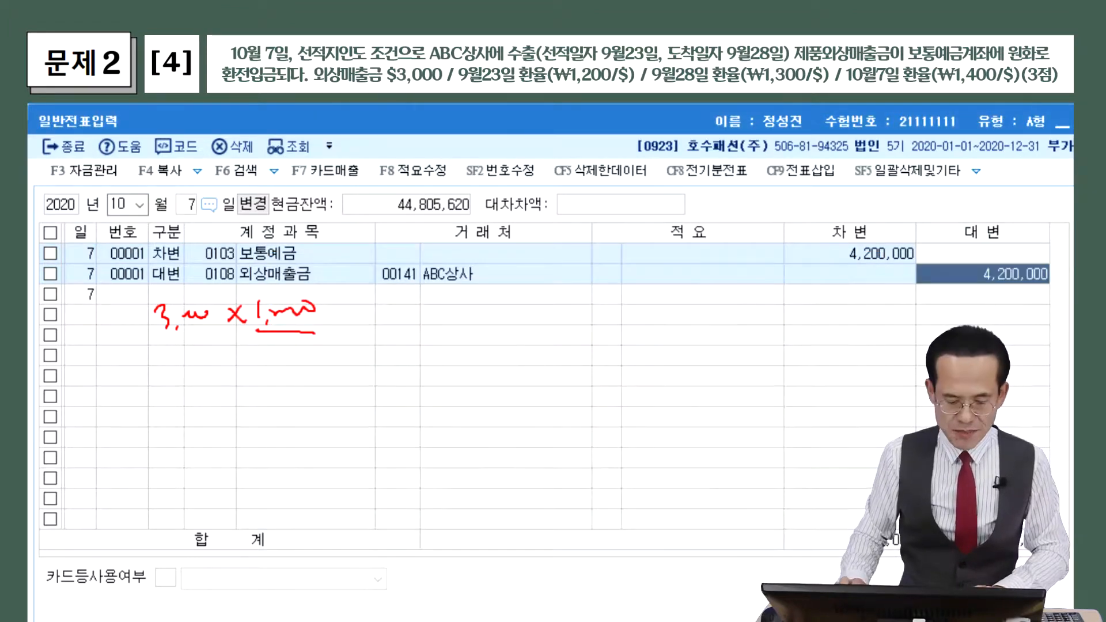
text(3600000)
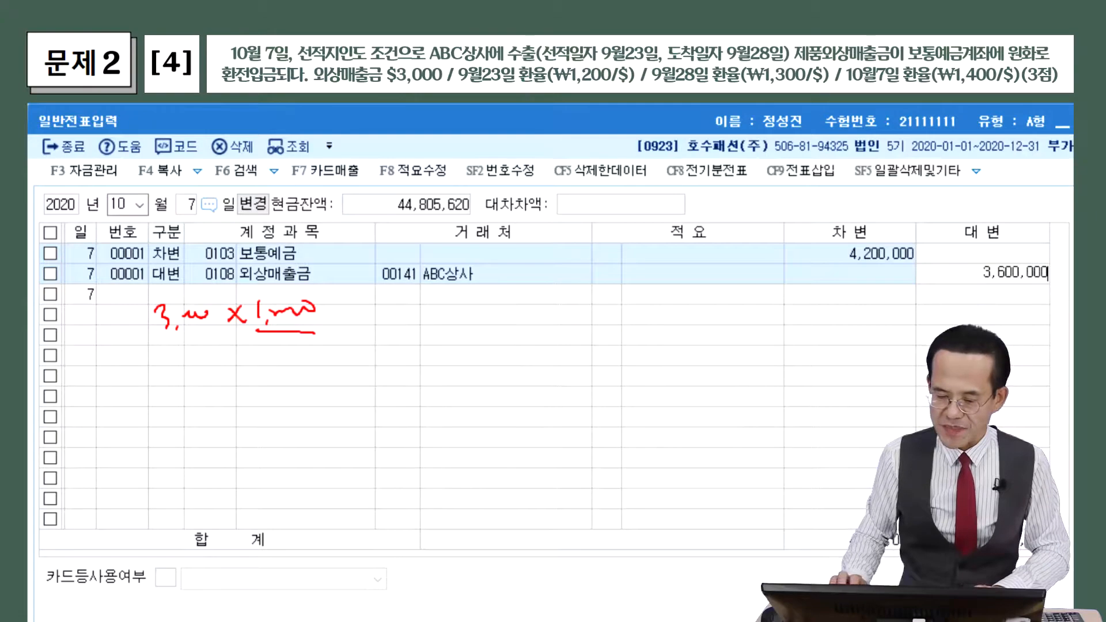
key(Return)
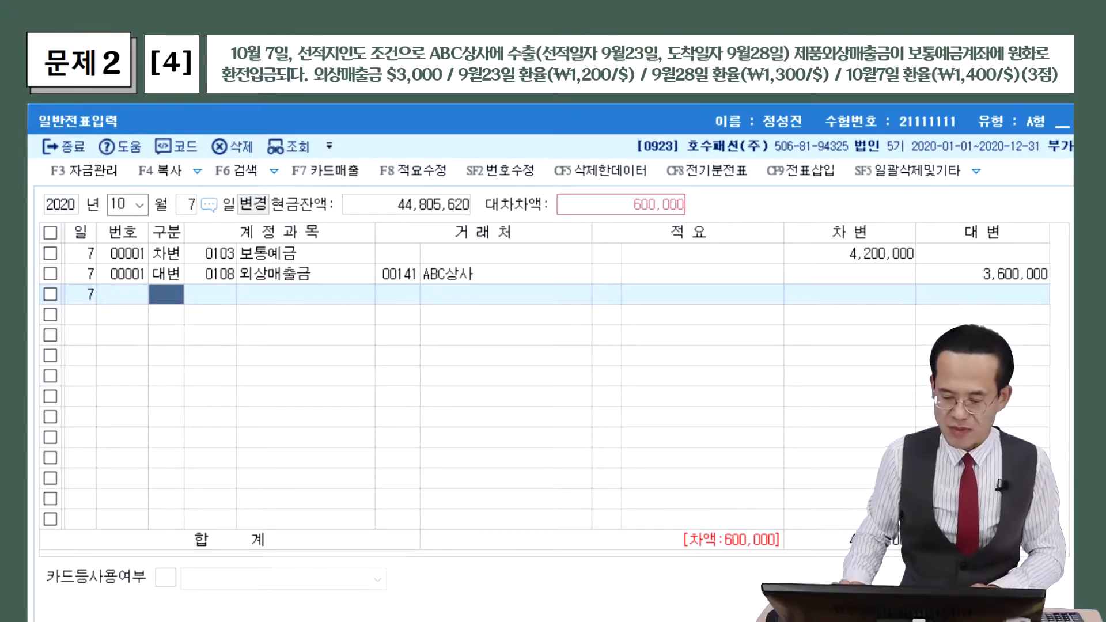
Start a third credit line and fix the mistyped account search text
text(4)
key(Return)
text(dhl)
key(BackSpace)
key(BackSpace)
key(BackSpace)
key(Hangul)
Enter 외환차익 as the third line's credit account for the 600,000 difference
text(외환)
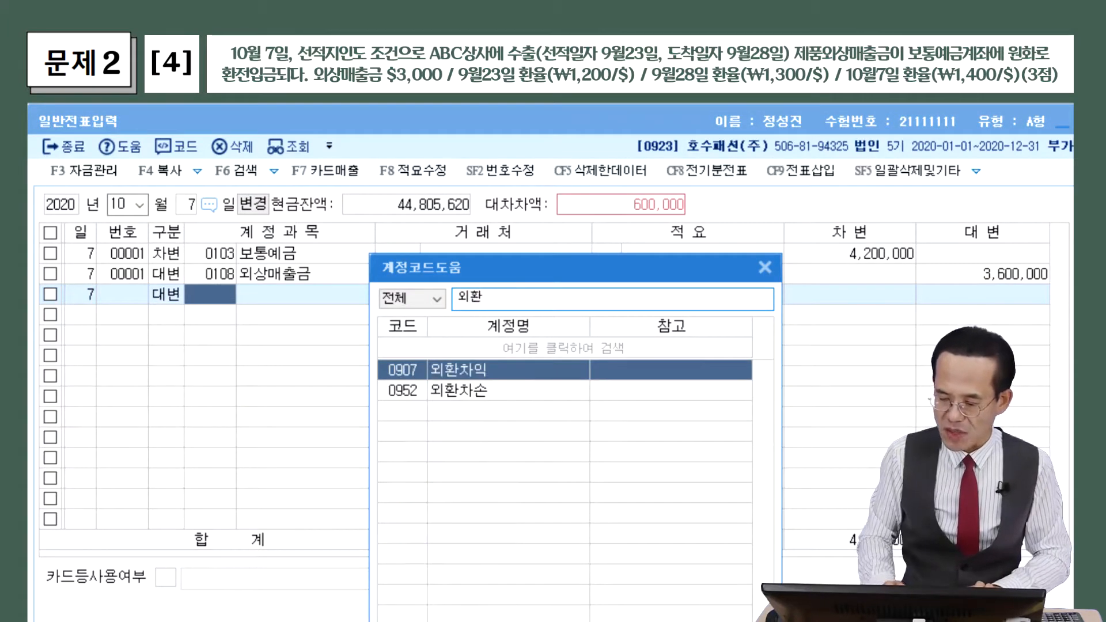
key(Return)
key(Return)
key(Return)
key(Return)
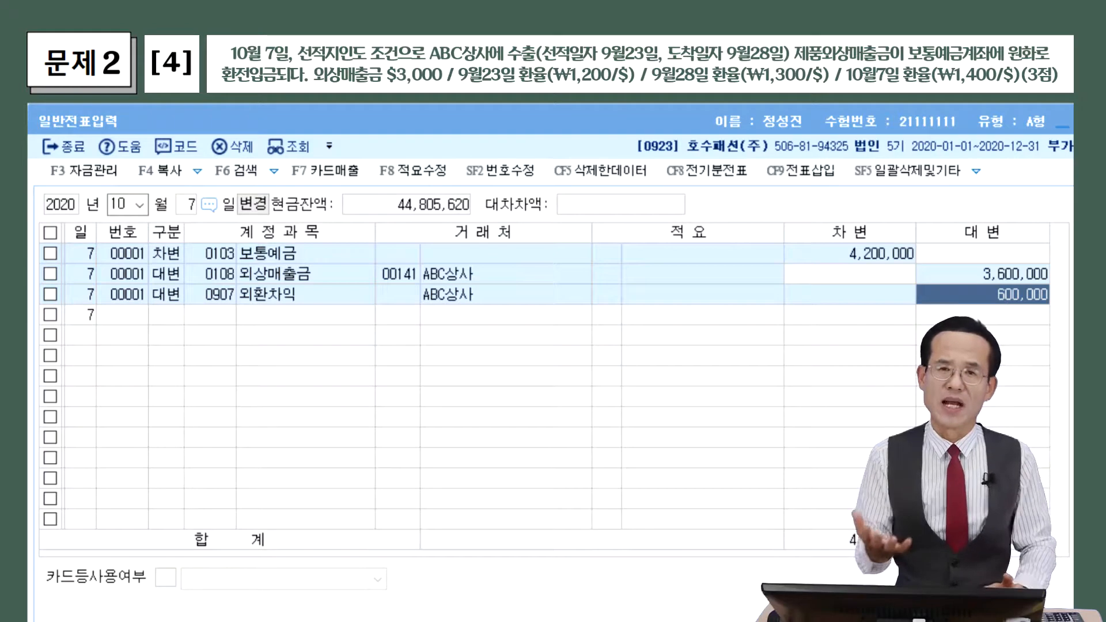
Move to October 21 and enter 0136 선납세금 as a debit line
click(191, 203)
text(21)
key(Return)
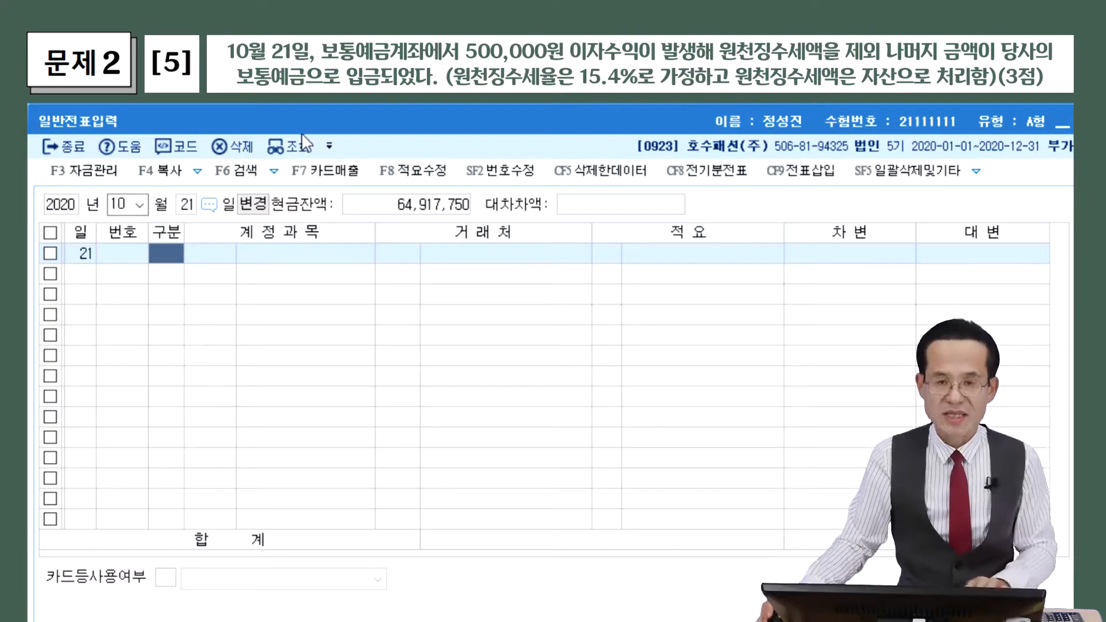
text(3)
key(Return)
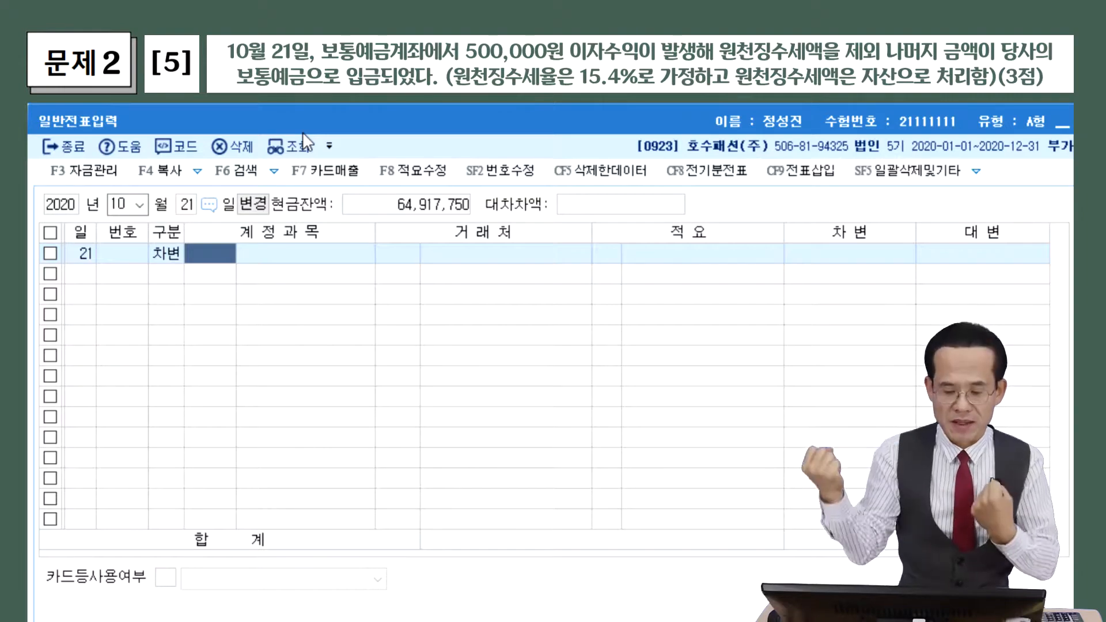
key(F2)
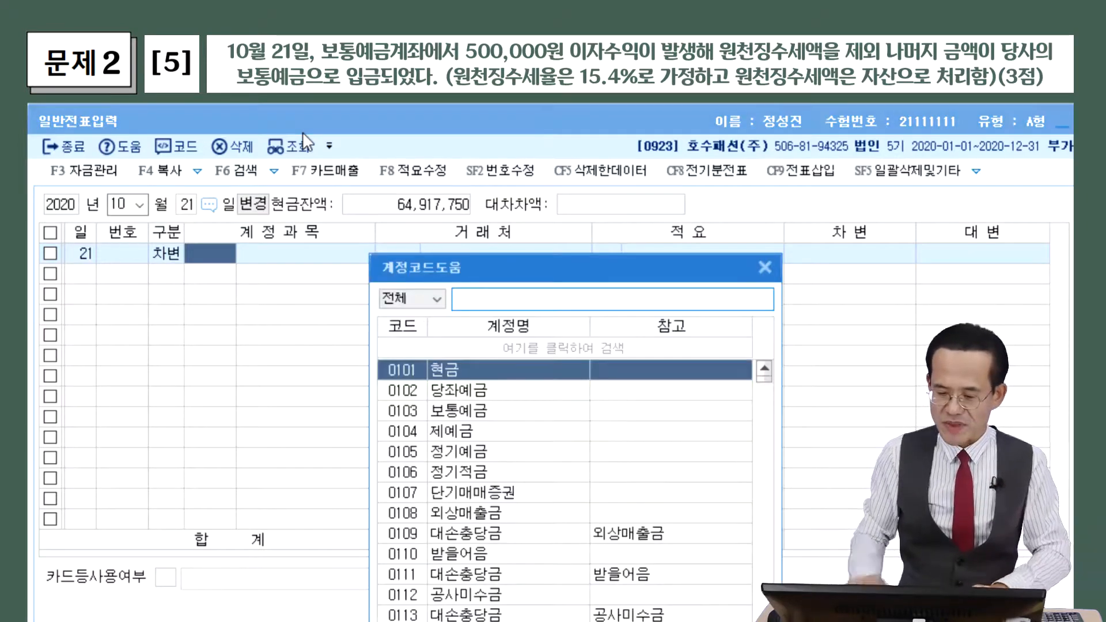
text(선납)
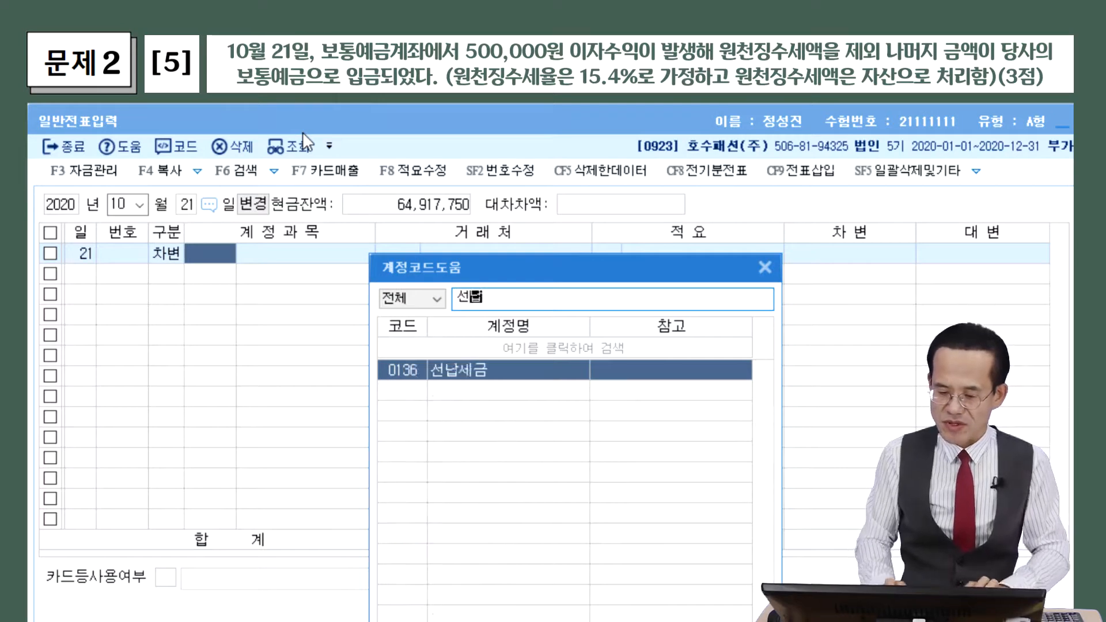
key(Return)
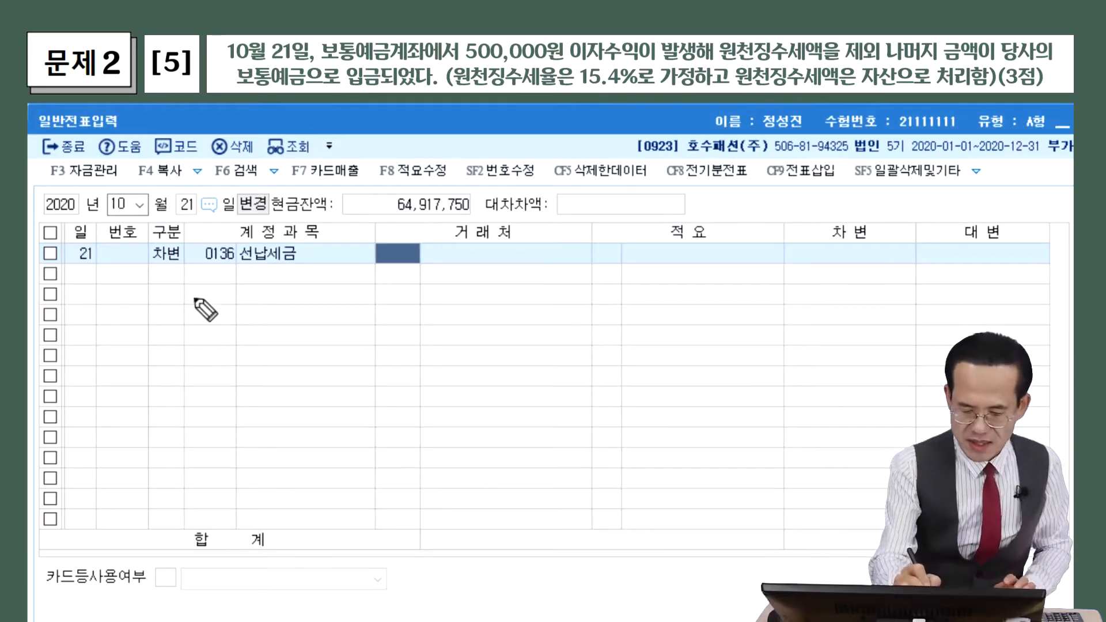
Note 500,000 × 15.4% = 77,000 and enter 77,000 as the 선납세금 debit
mouse_move(194, 291)
mouse_down()
mouse_move(176, 314)
mouse_move(365, 284)
mouse_move(405, 308)
mouse_up()
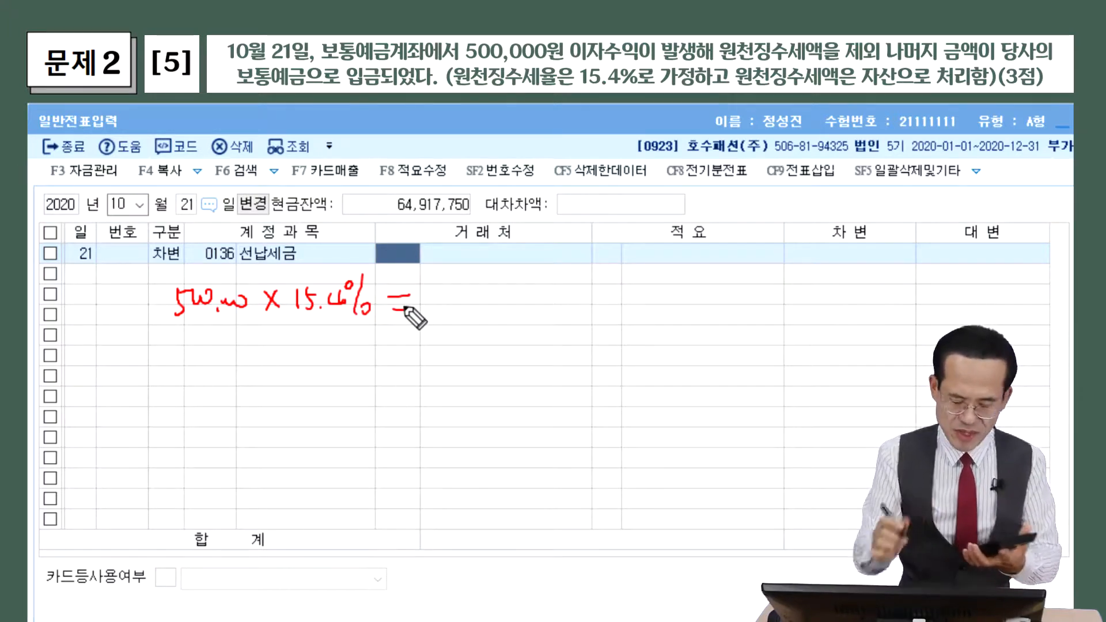
mouse_move(426, 293)
mouse_down()
mouse_move(451, 303)
mouse_move(507, 295)
mouse_up()
drag(425, 325, 506, 324)
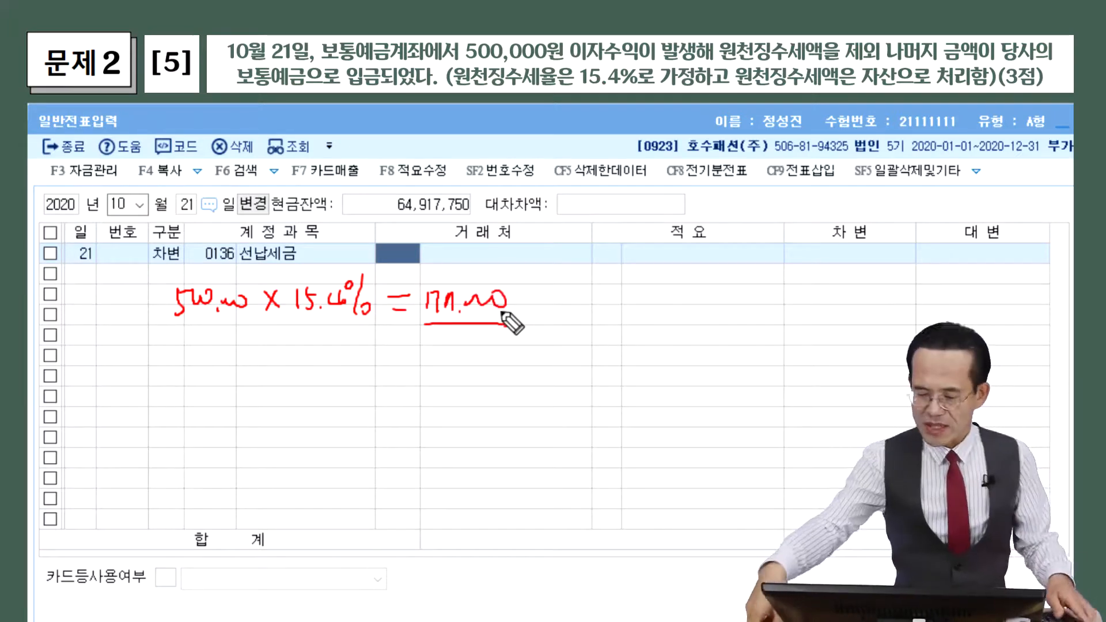
key(Escape)
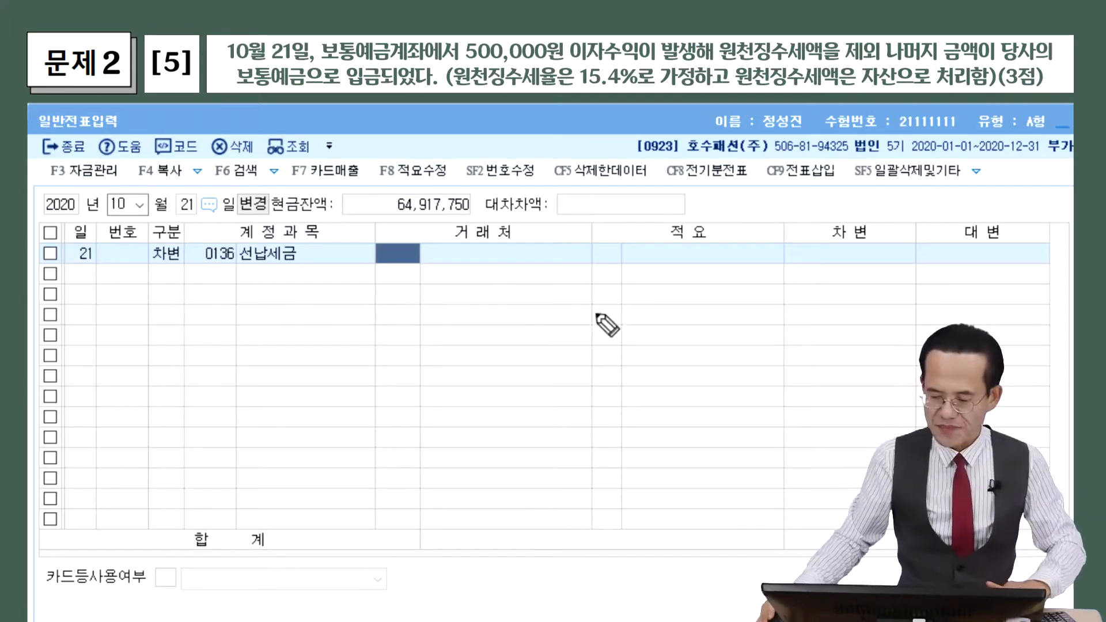
click(839, 255)
text(770000)
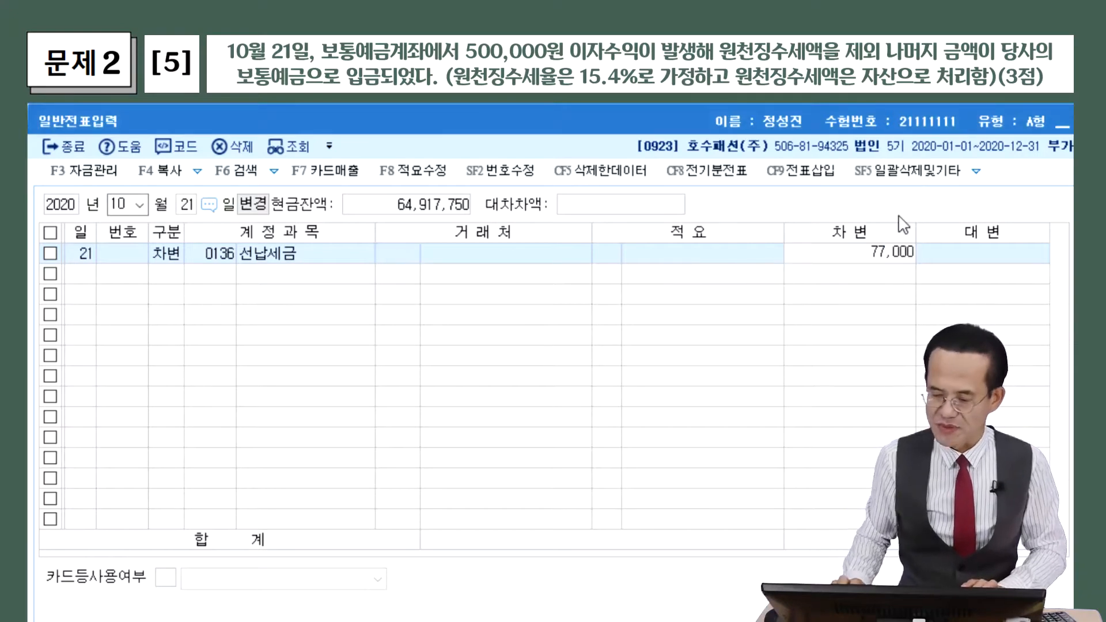
key(Return)
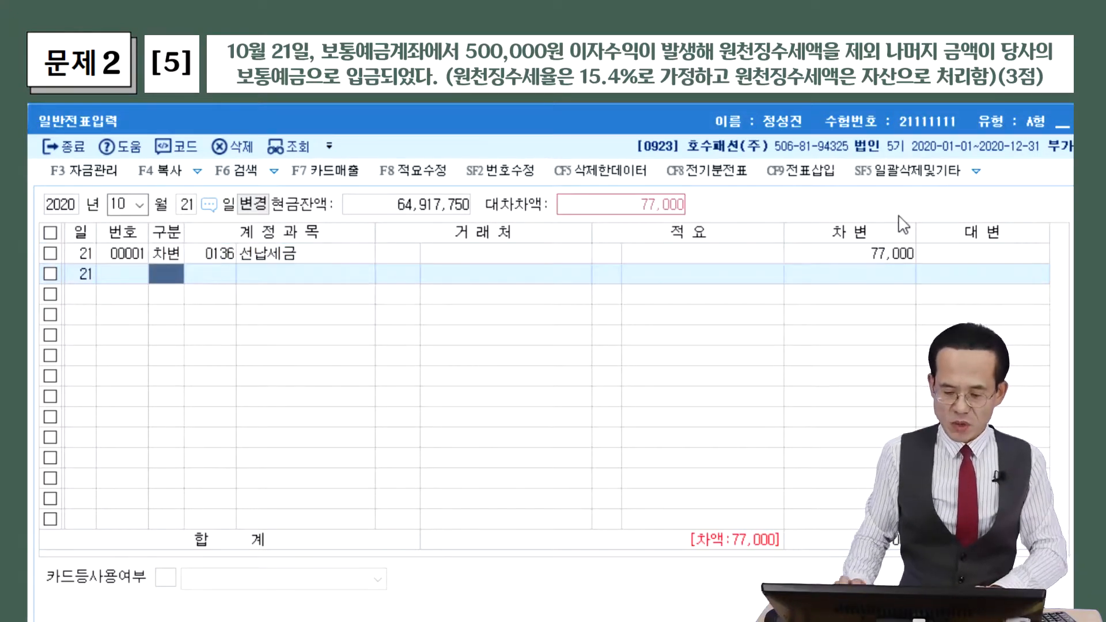
Add a 보통예금 debit line of 423,000
text(3ㅂㅗ통)
key(Return)
key(Return)
key(Return)
key(Return)
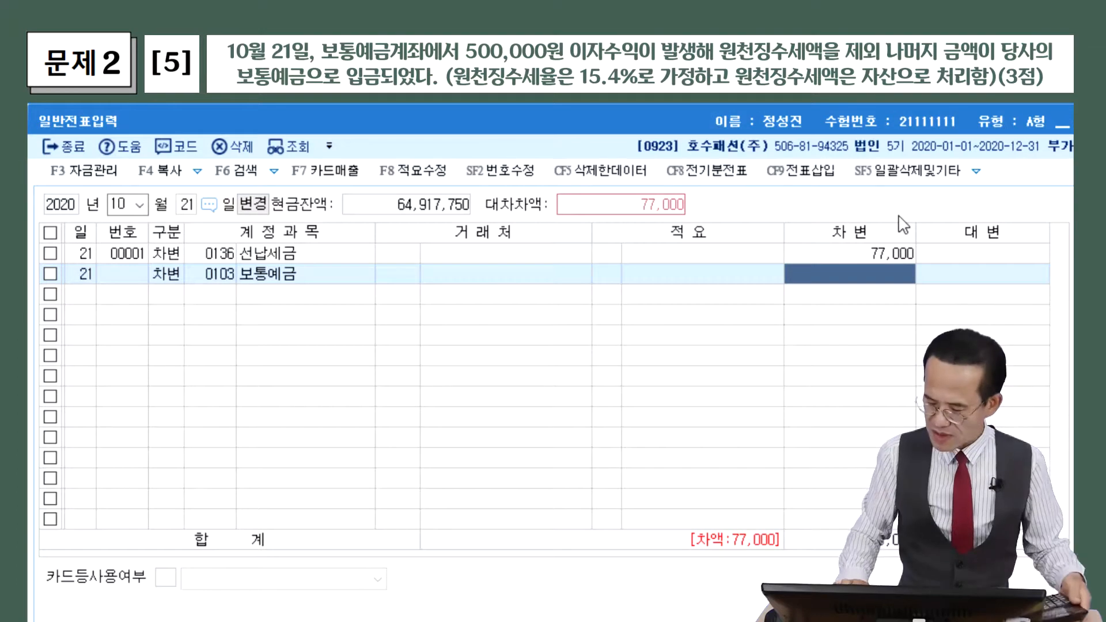
text(4230000)
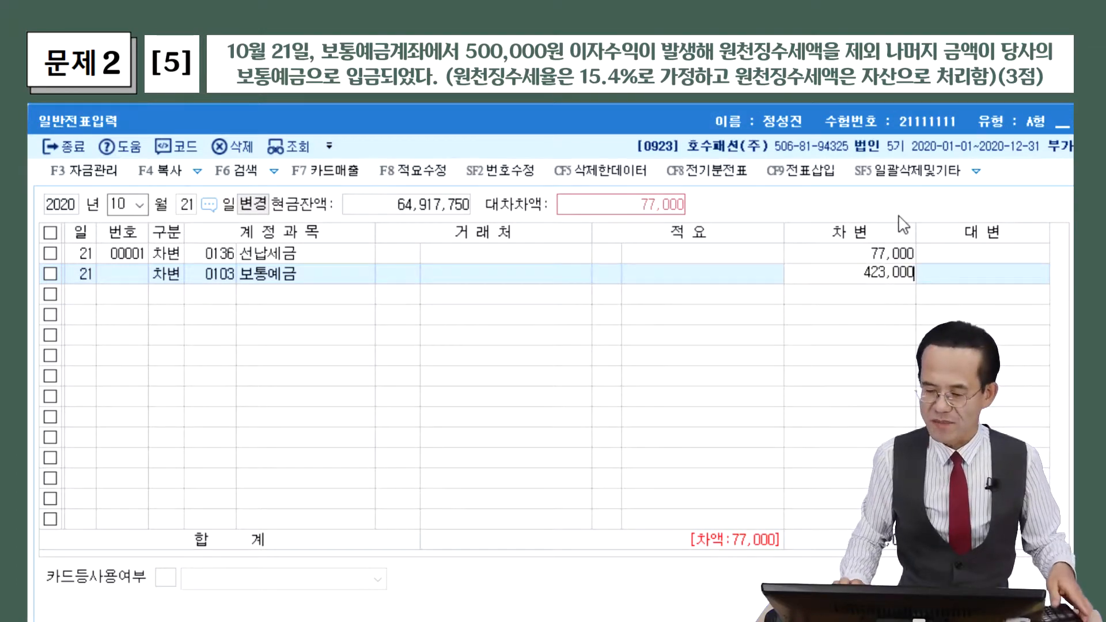
key(Return)
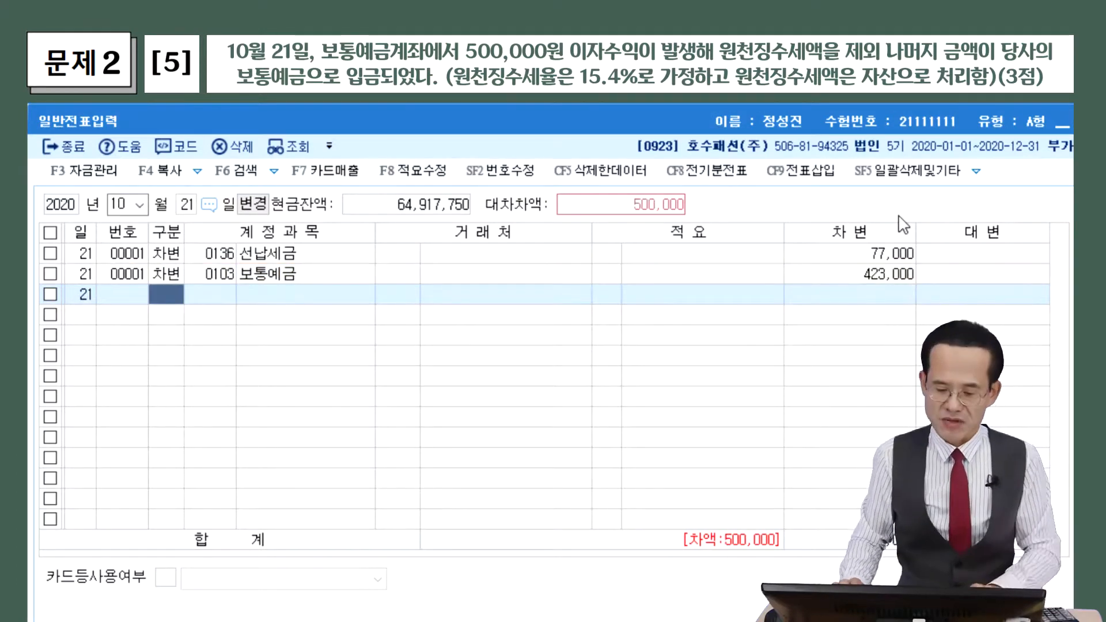
Add a credit line with account 0901 이자수익
text(4)
key(Return)
key(F2)
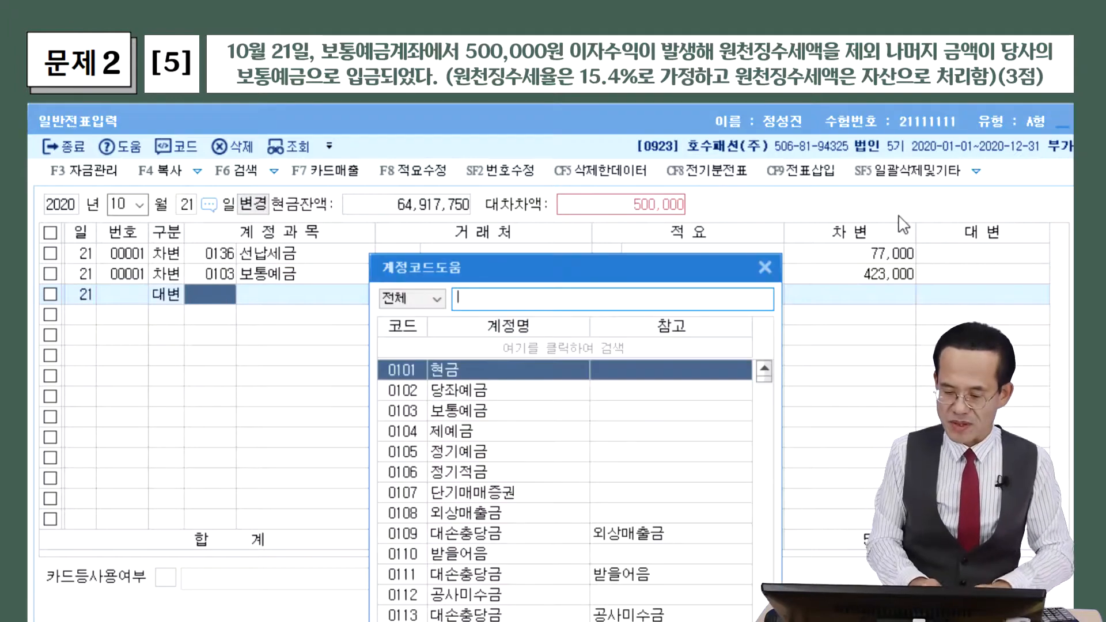
text(이자숭)
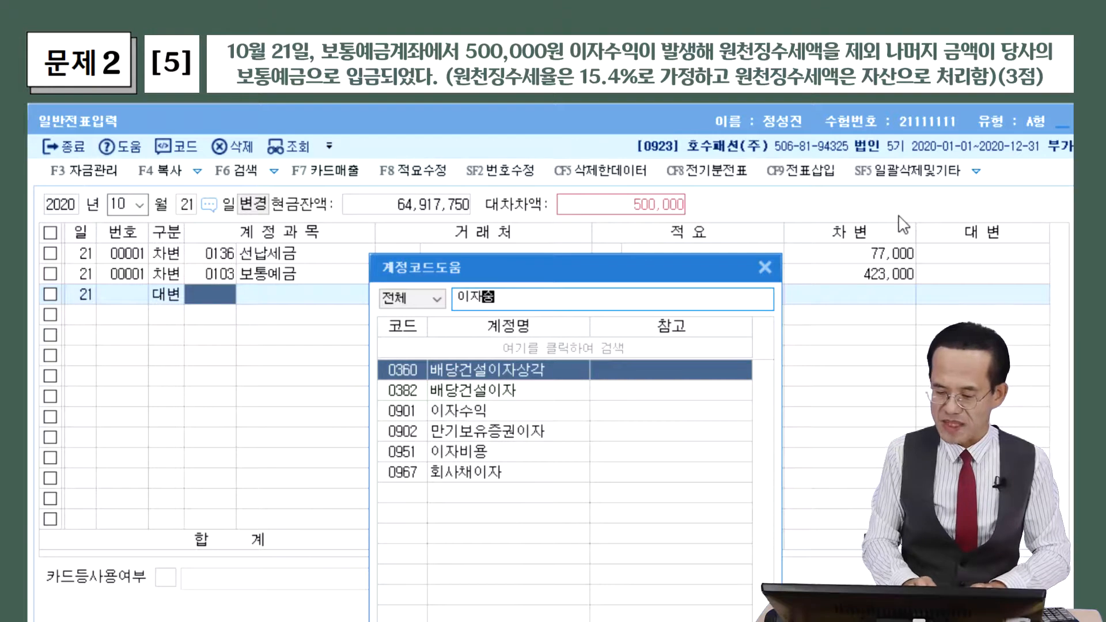
text(익)
key(Return)
key(Return)
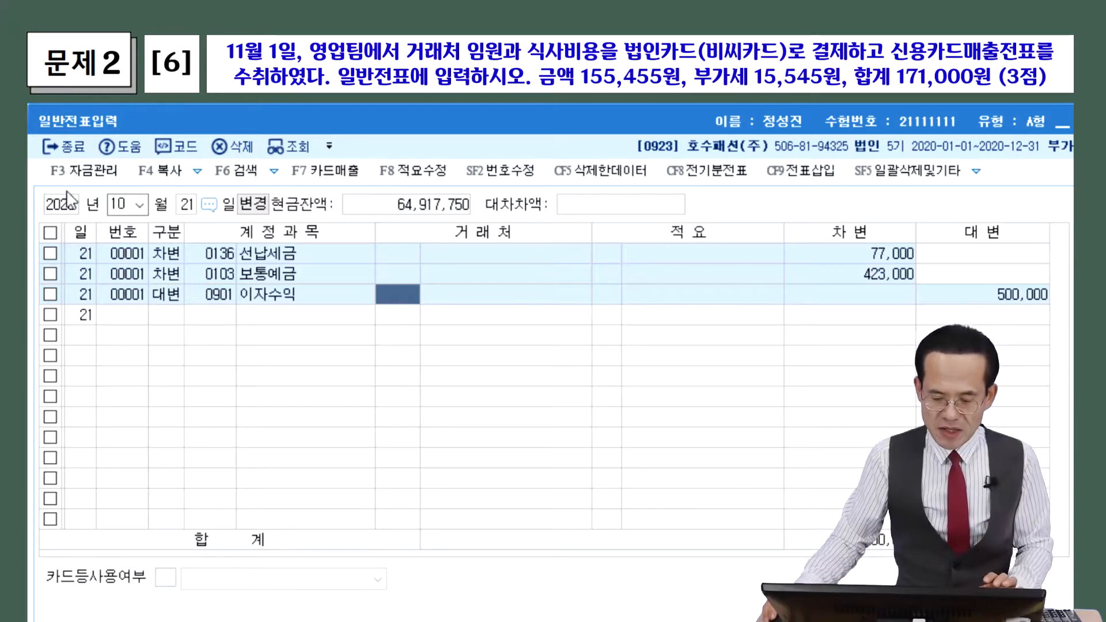
click(129, 205)
Set the journal date to month 11, day 1
text(11)
key(Return)
text(1)
key(Return)
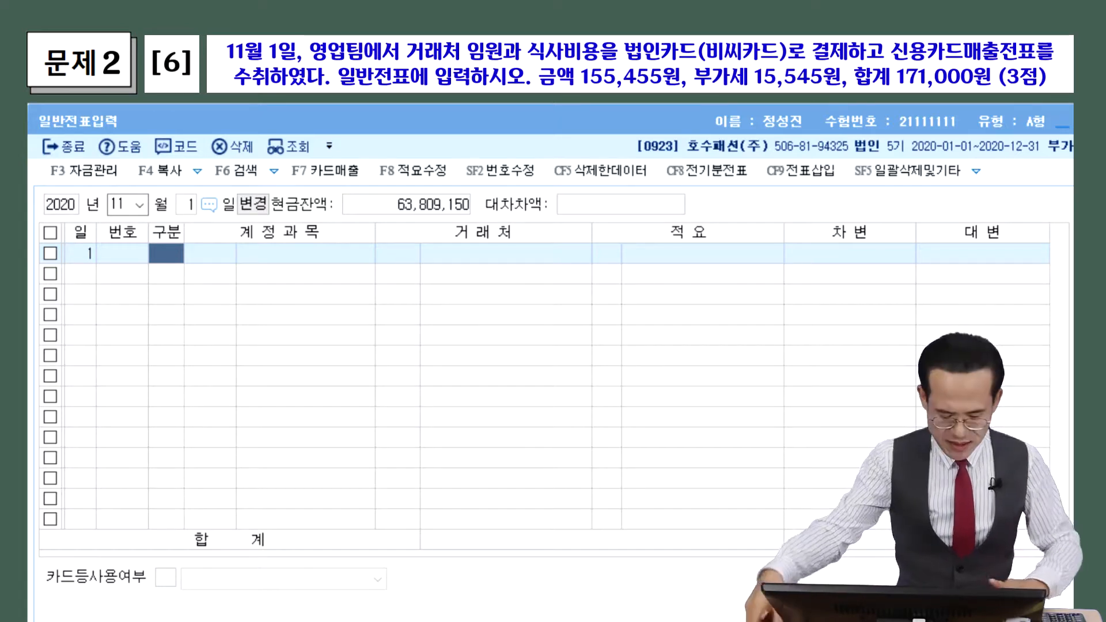
Handwrite a note classifying the client meal cost as 접대비 (판관비)
mouse_move(141, 303)
mouse_down()
mouse_move(155, 316)
mouse_move(222, 302)
mouse_move(235, 321)
mouse_move(279, 306)
mouse_move(309, 321)
mouse_move(346, 306)
mouse_move(367, 324)
mouse_up()
click(253, 308)
click(254, 322)
drag(301, 346, 368, 343)
mouse_move(400, 301)
mouse_down()
mouse_move(397, 326)
mouse_move(458, 314)
mouse_move(501, 330)
mouse_up()
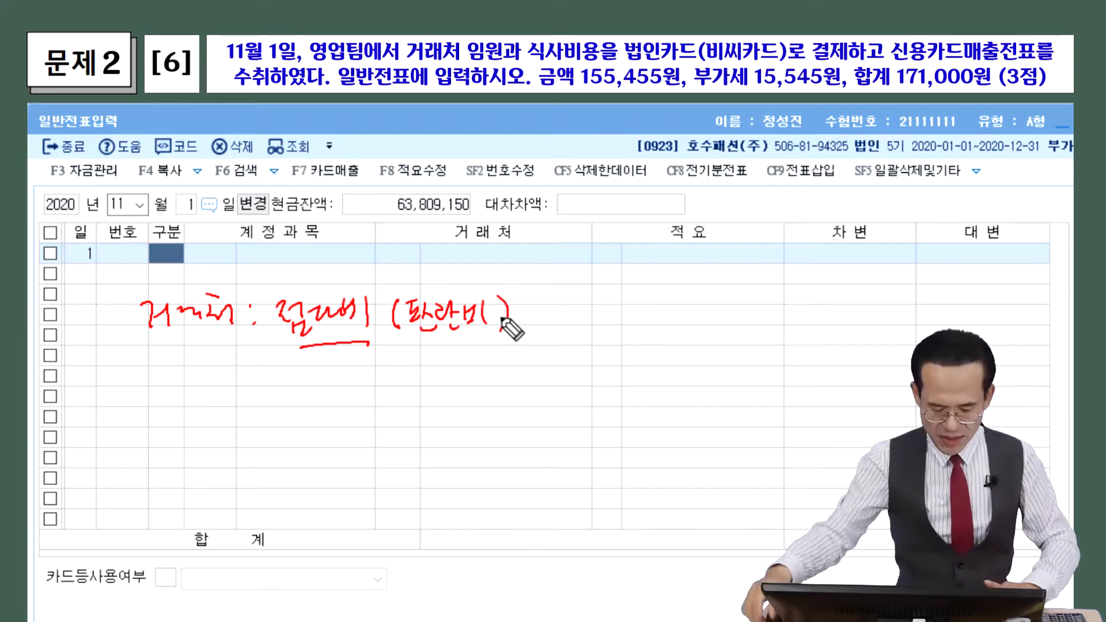
Choose 0813 접대비 as the first line's debit account
key(Escape)
click(182, 264)
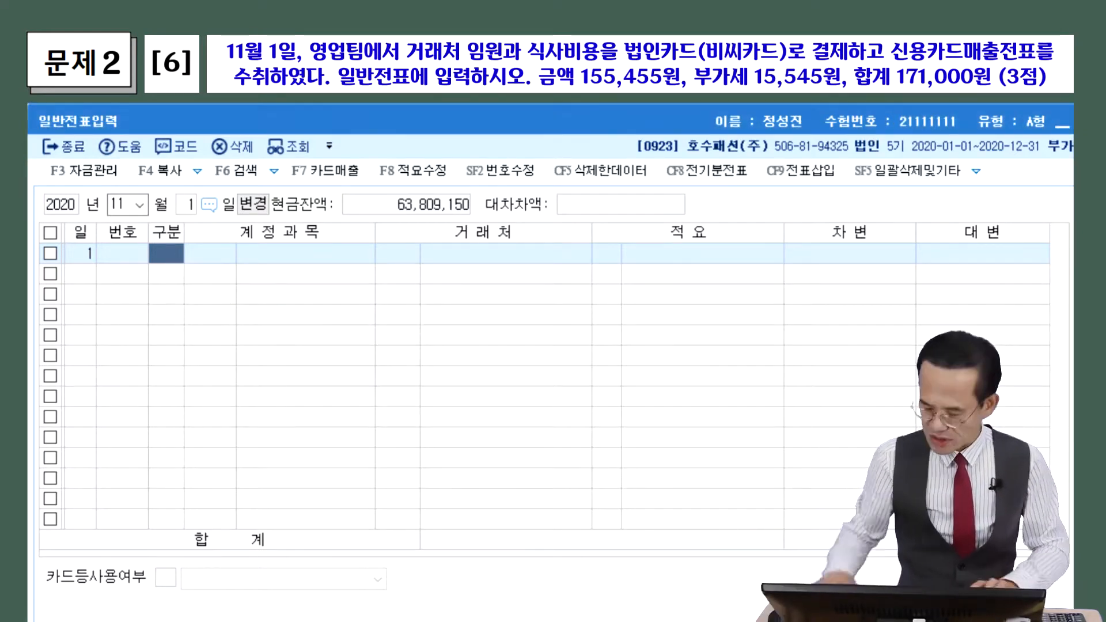
text(3)
key(Return)
key(F2)
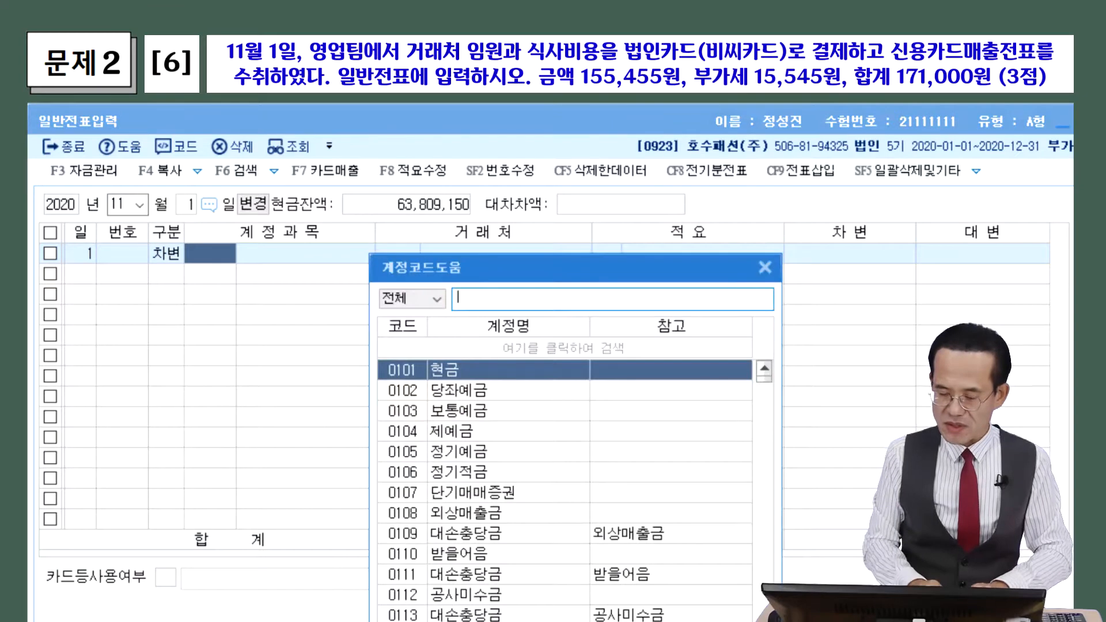
text(접대비)
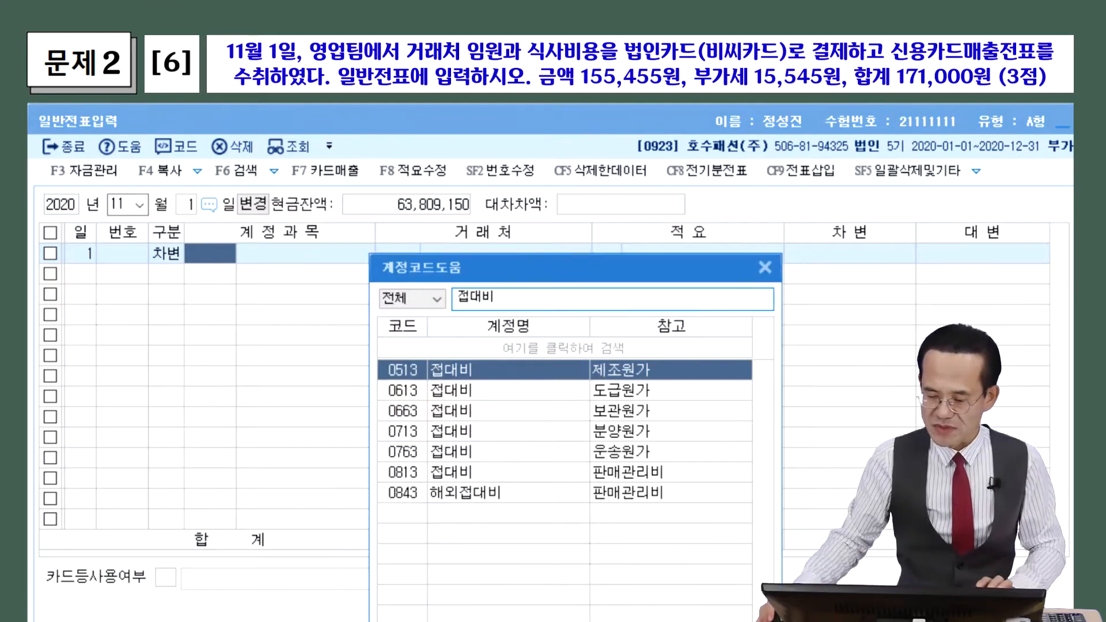
drag(488, 272, 209, 142)
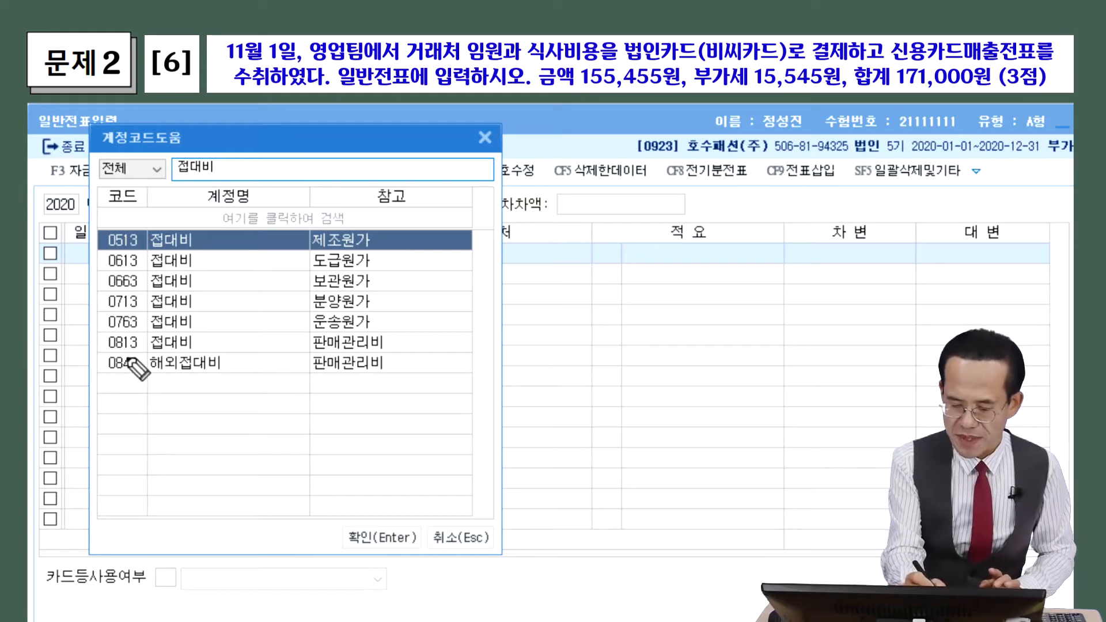
drag(104, 352, 391, 358)
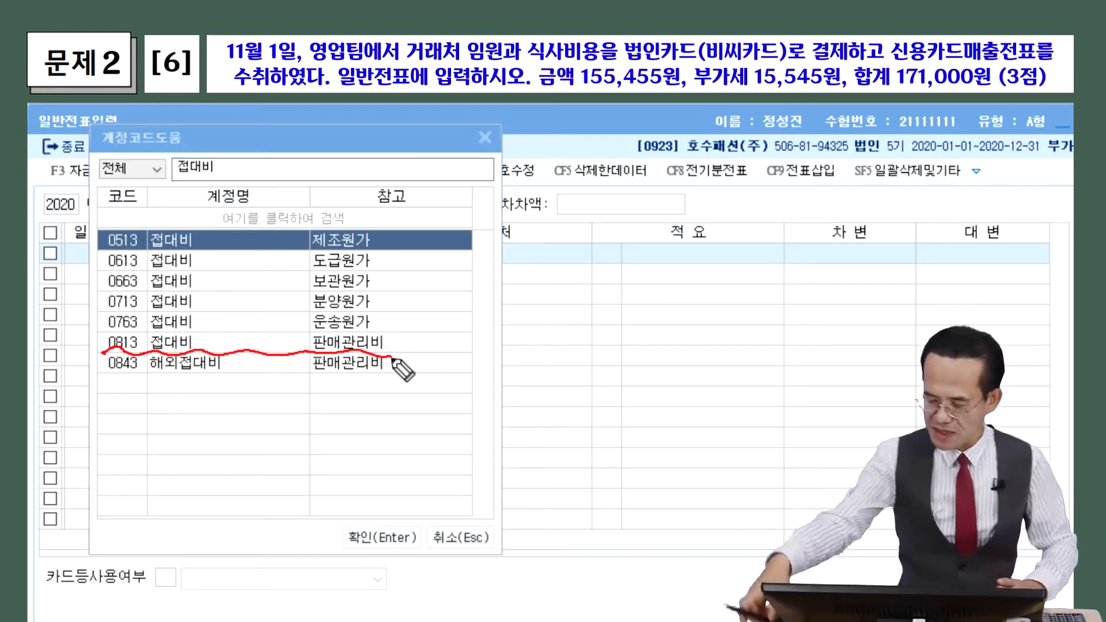
key(Escape)
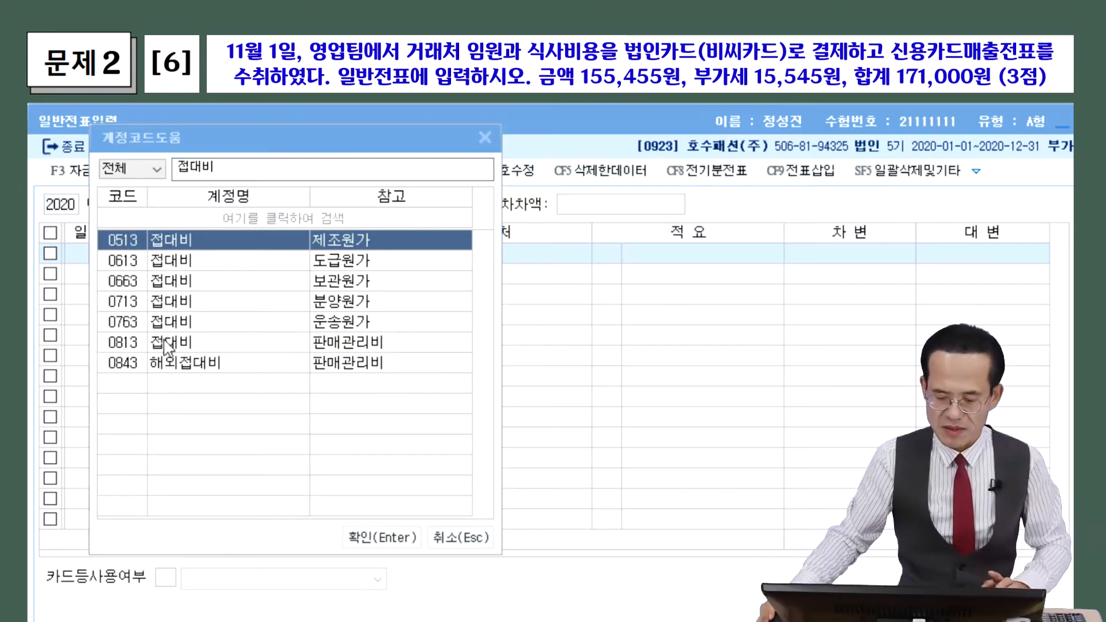
double_click(162, 343)
Enter 171,000 as the 접대비 debit and start a credit line
key(Return)
key(Return)
key(Return)
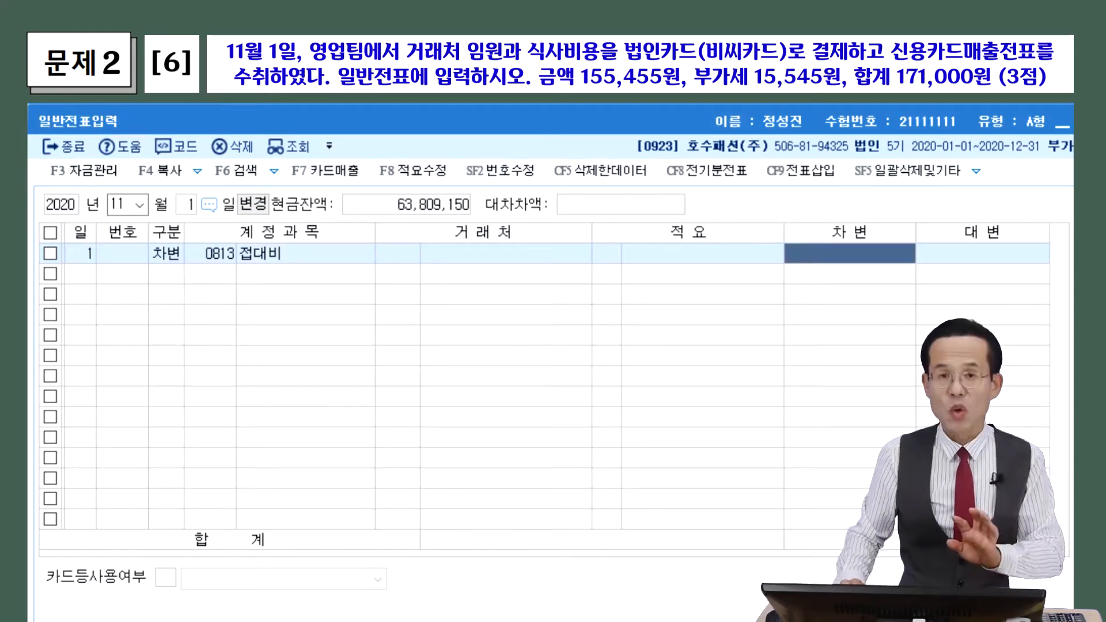
text(1710000)
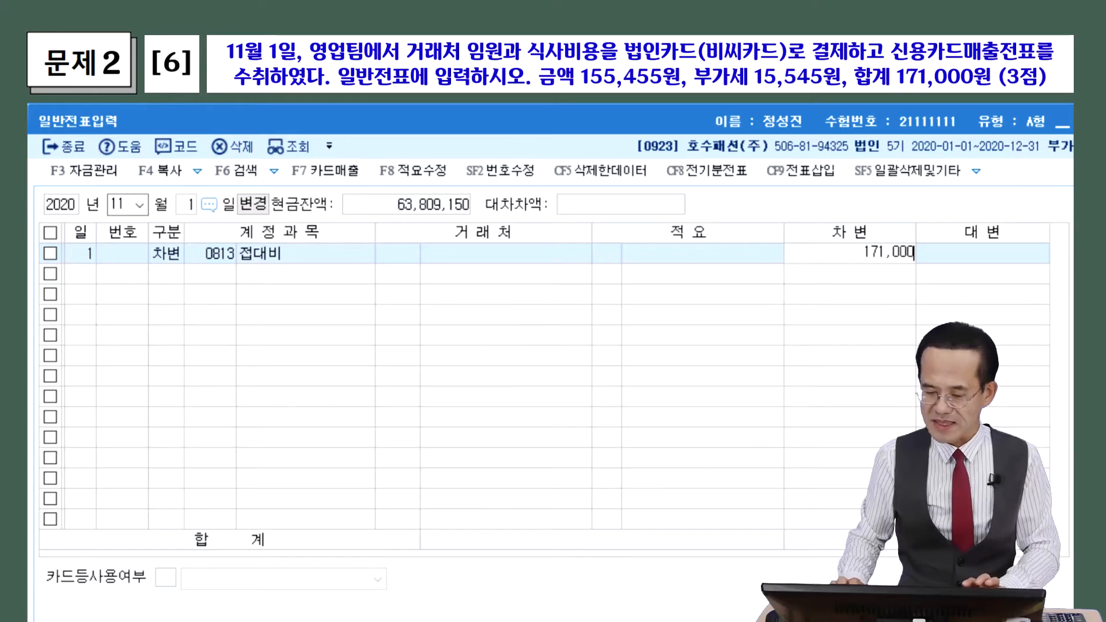
key(Return)
text(4)
key(Return)
key(F2)
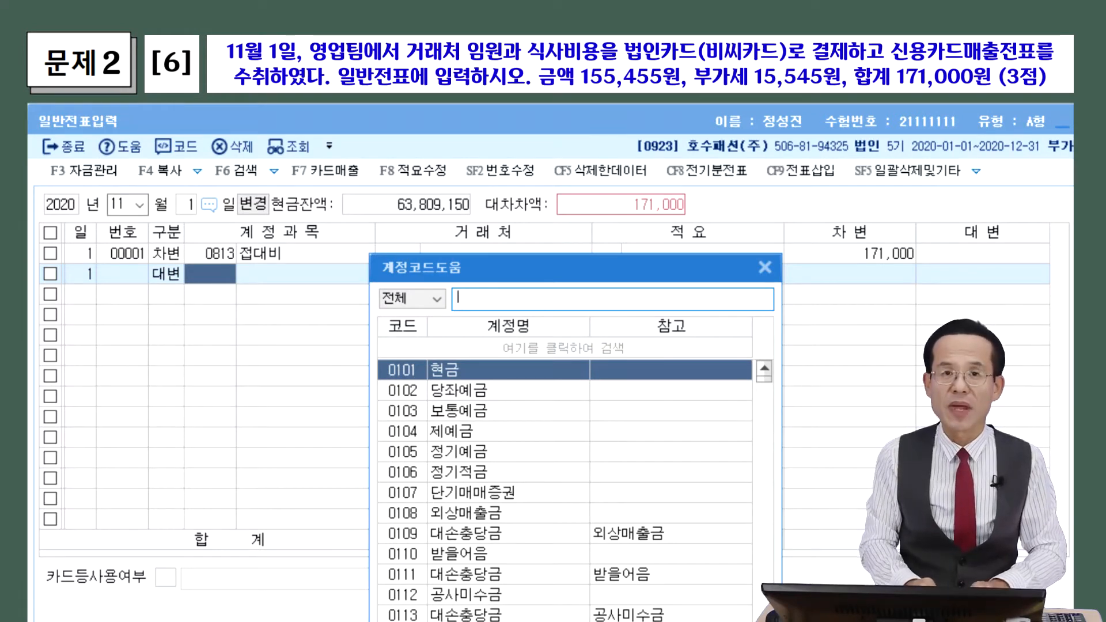
Credit 0253 미지급금 with trading partner 비씨카드(법인)
text(미지급)
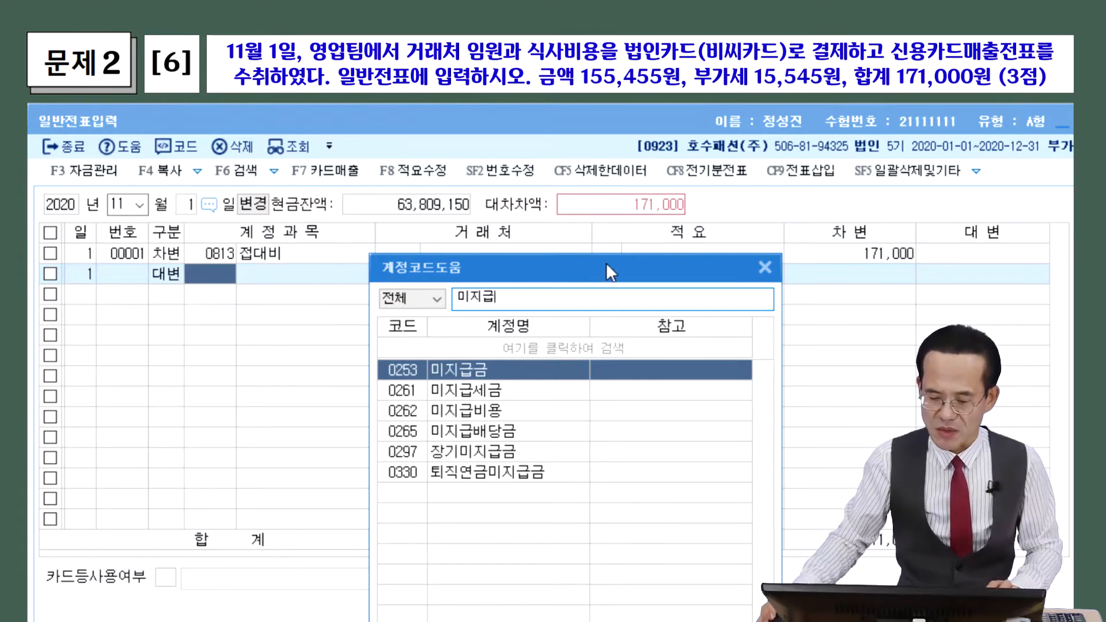
drag(621, 265, 389, 202)
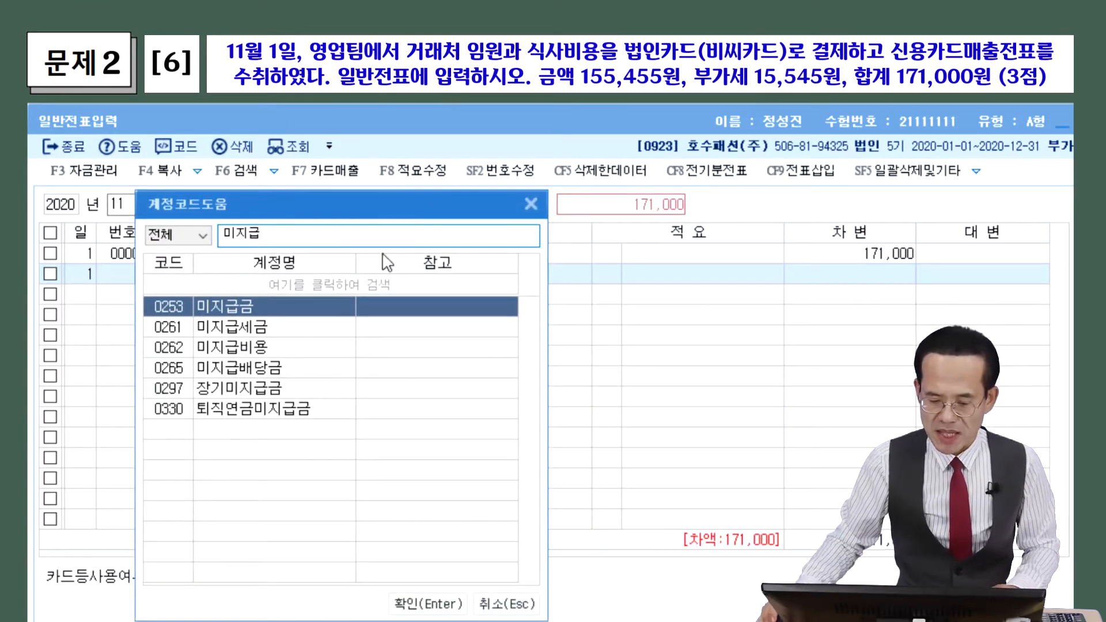
double_click(251, 307)
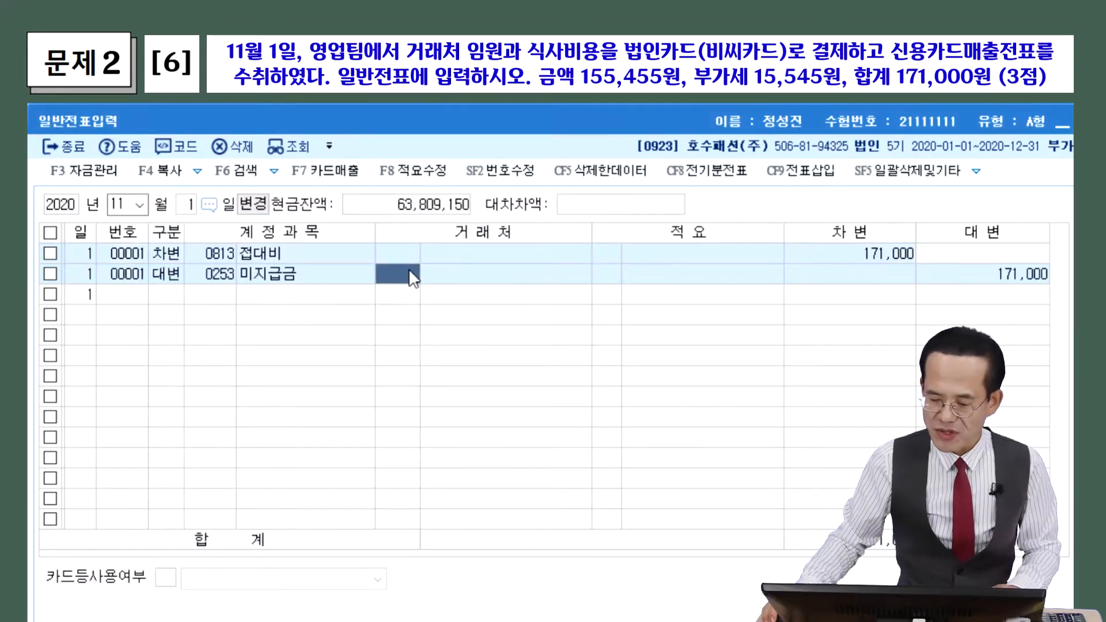
key(F2)
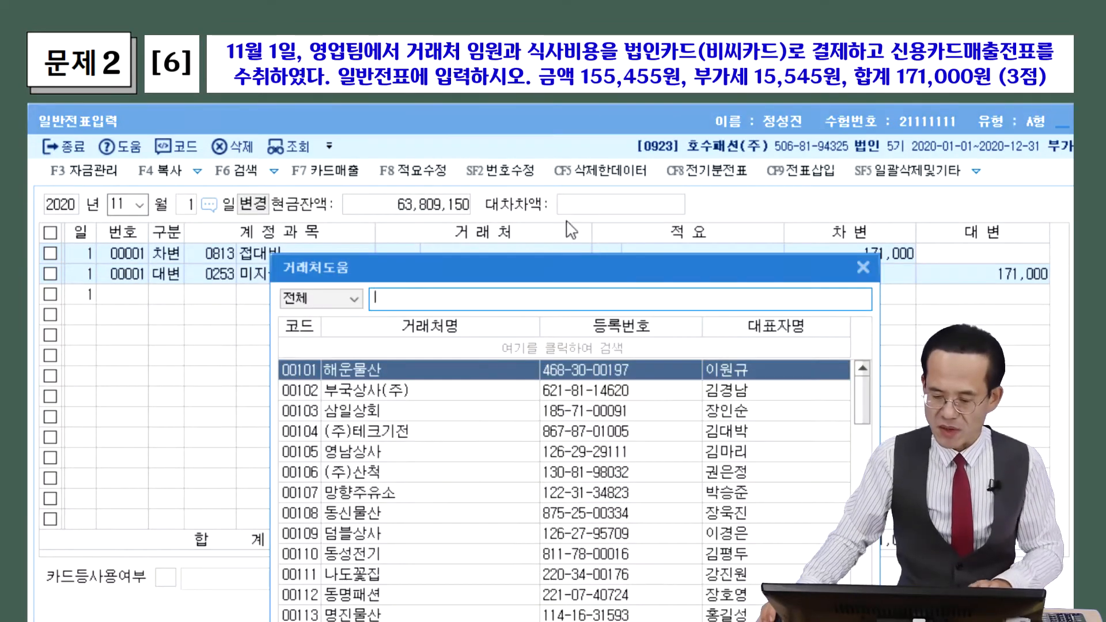
drag(547, 265, 377, 187)
text(ㅂ)
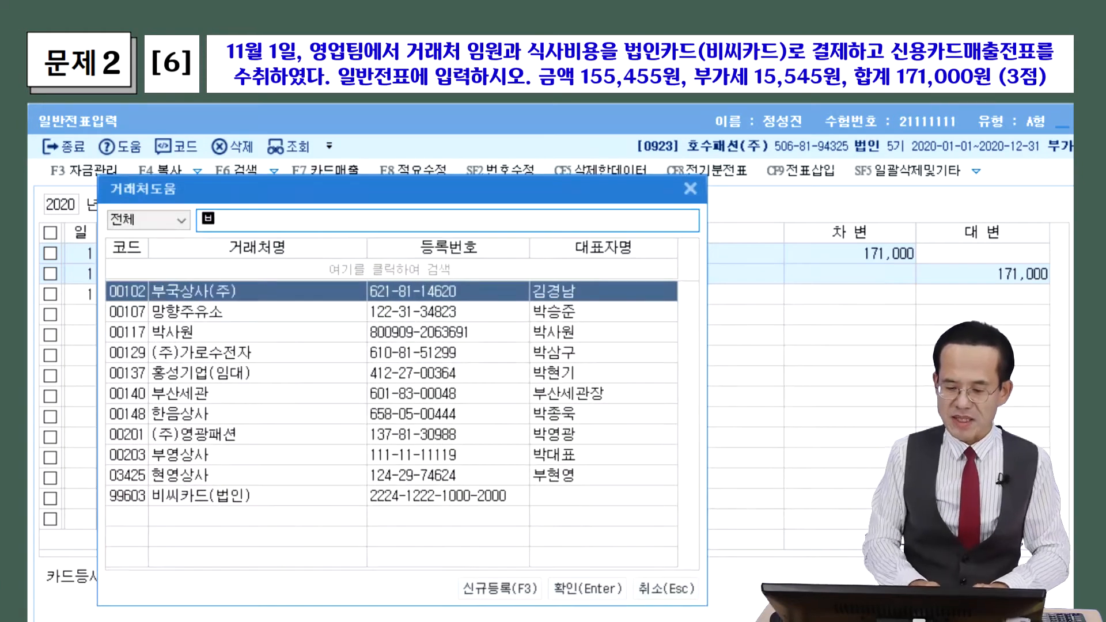
text(비씨)
key(Return)
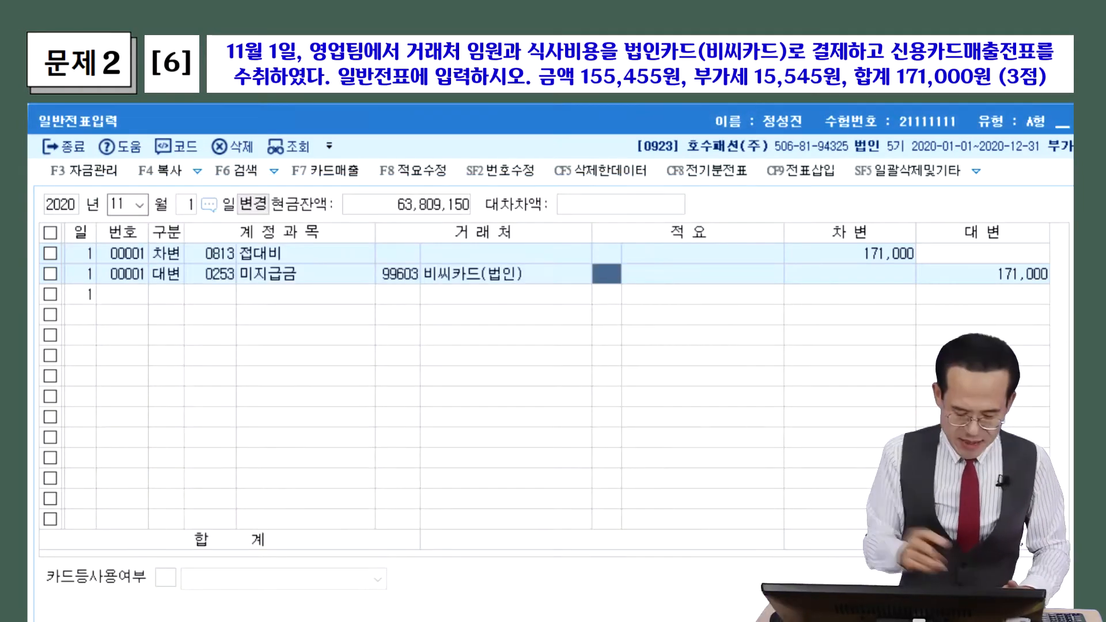
mouse_move(200, 290)
mouse_down()
mouse_move(296, 291)
mouse_move(195, 285)
mouse_move(241, 329)
mouse_move(303, 312)
mouse_move(375, 326)
mouse_move(379, 314)
mouse_move(395, 348)
mouse_up()
drag(280, 345, 385, 344)
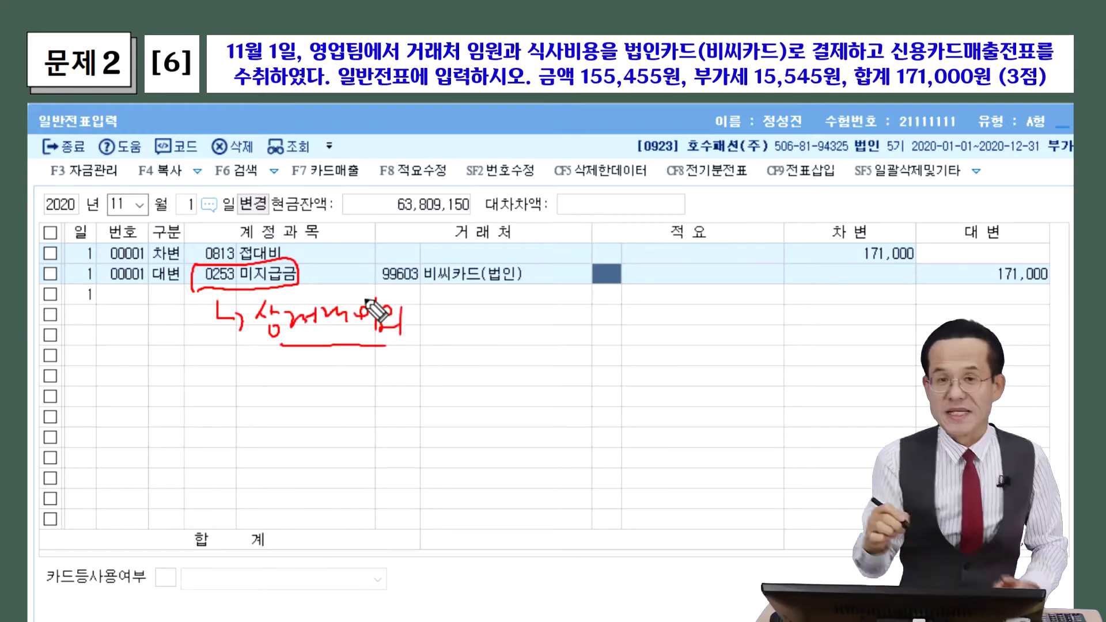
mouse_move(491, 291)
mouse_down()
mouse_move(452, 288)
mouse_move(489, 251)
mouse_move(488, 291)
mouse_up()
mouse_move(521, 245)
mouse_down()
mouse_move(527, 254)
mouse_move(518, 236)
mouse_move(542, 247)
mouse_up()
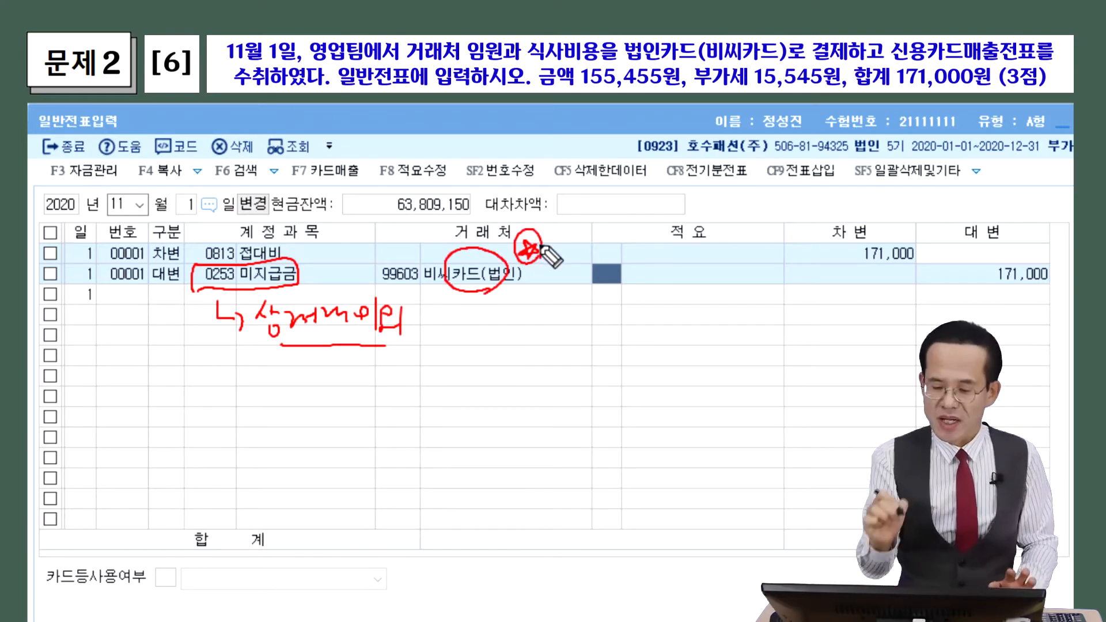
mouse_move(298, 272)
mouse_down()
mouse_move(510, 328)
mouse_move(535, 313)
mouse_move(555, 336)
mouse_move(562, 318)
mouse_move(583, 311)
mouse_move(594, 323)
mouse_up()
drag(496, 346, 616, 330)
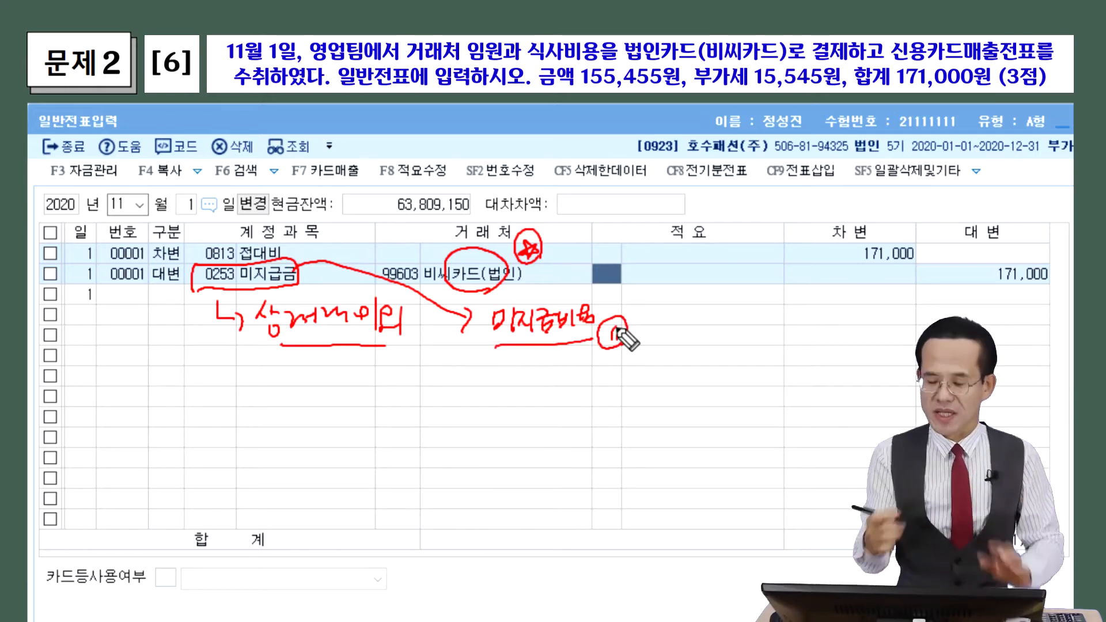
drag(576, 295, 524, 345)
drag(522, 296, 576, 343)
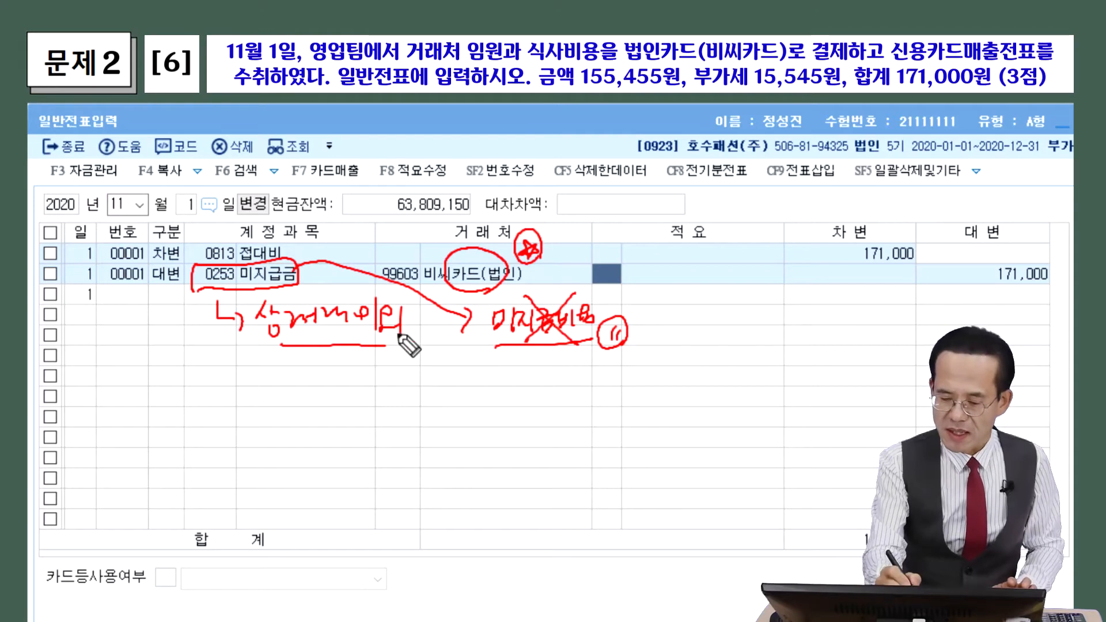
mouse_move(305, 239)
mouse_down()
mouse_move(314, 233)
mouse_move(300, 227)
mouse_move(311, 251)
mouse_up()
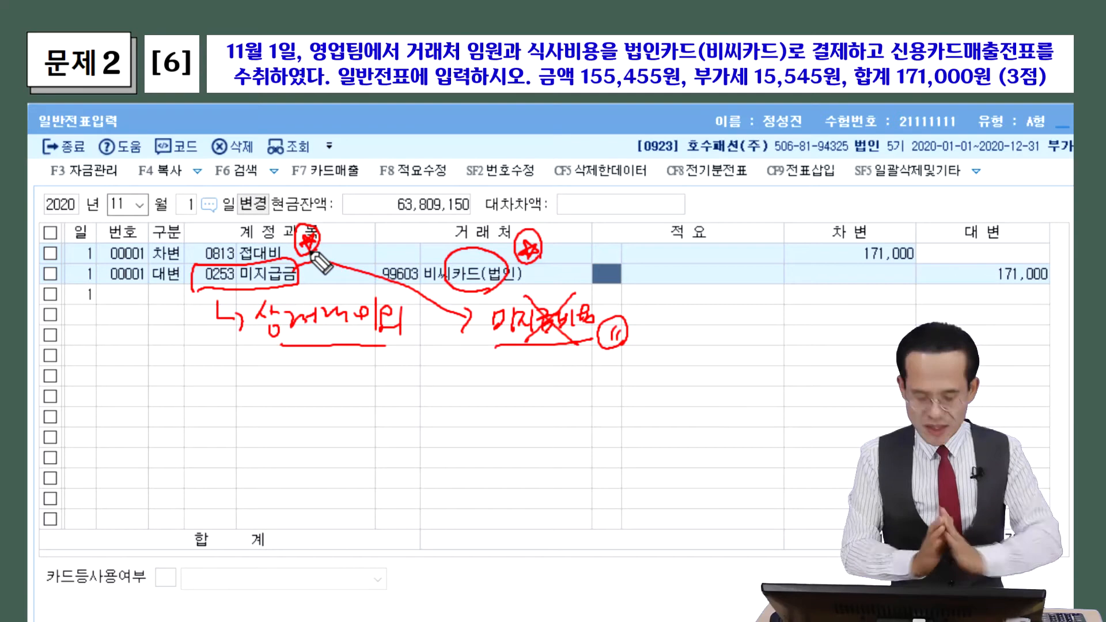
key(Escape)
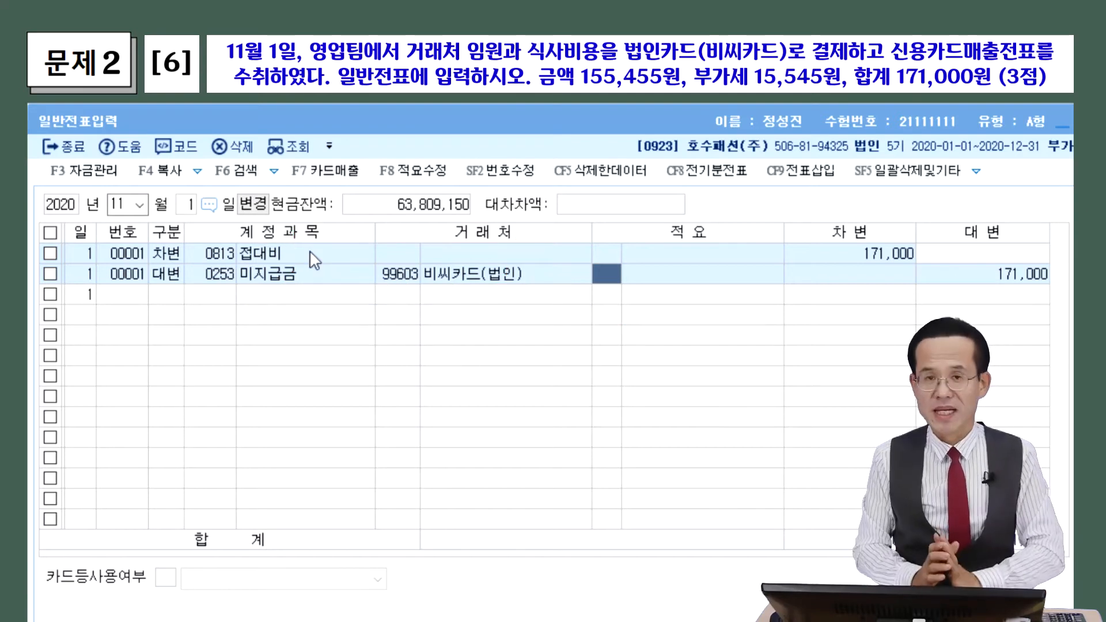